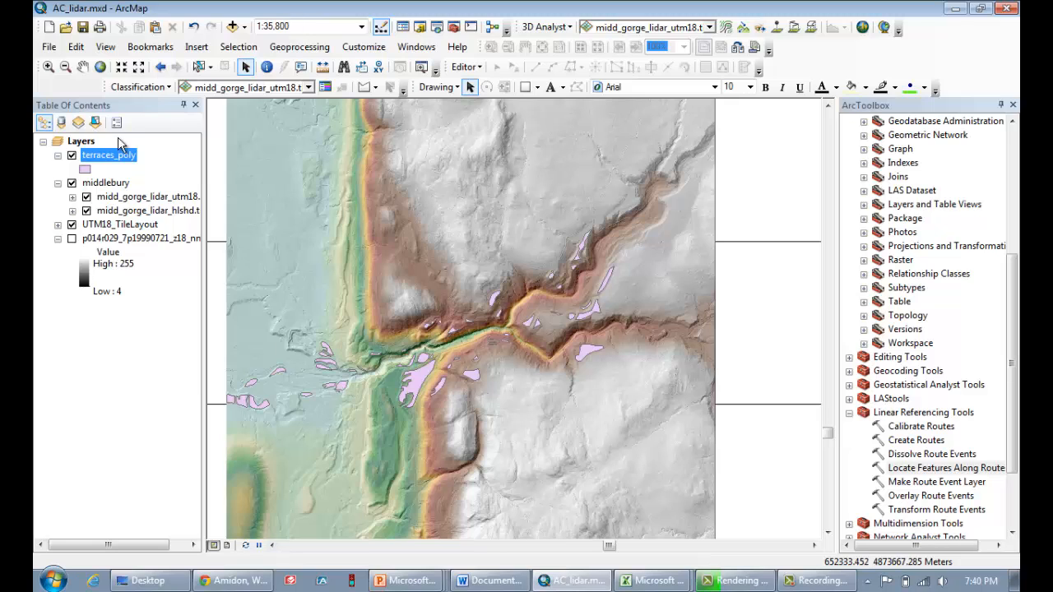
Examine the surface and Id values of the terrace polygons in the terraces_poly attribute table, then close it
right_click(117, 161)
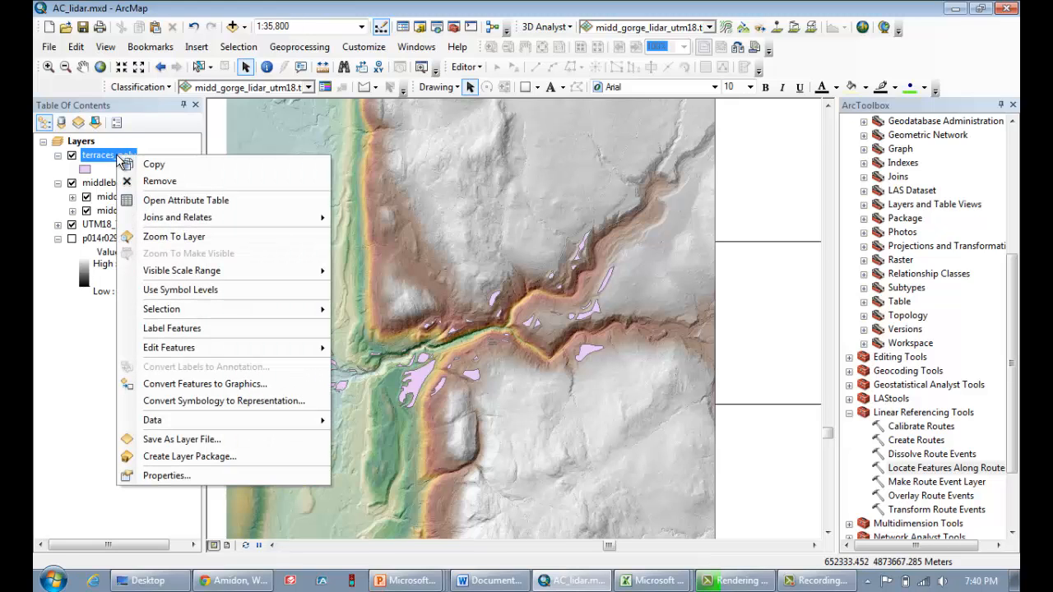
left_click(168, 200)
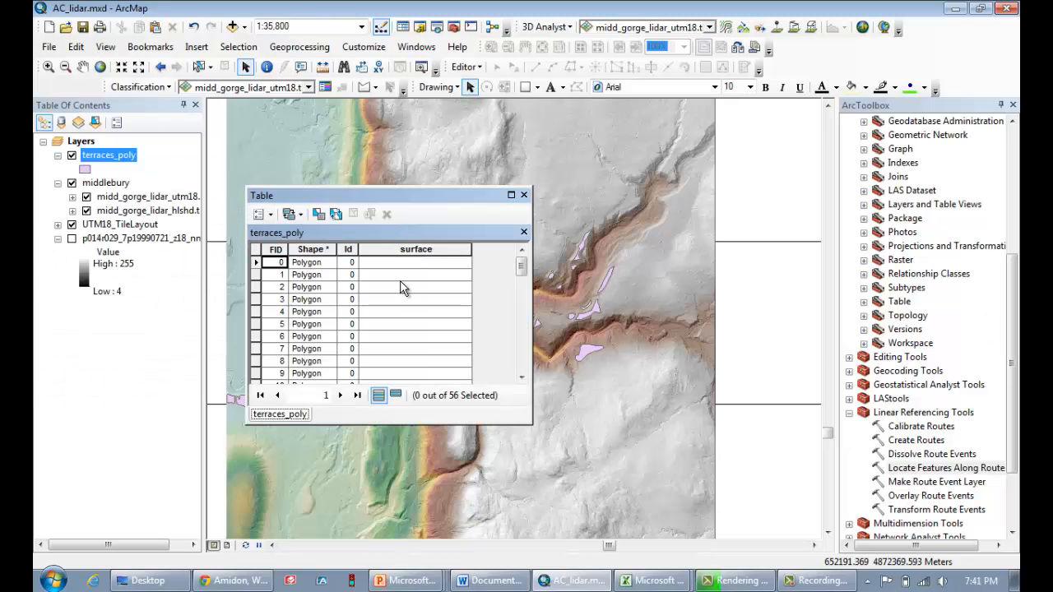
left_click_drag(521, 266, 523, 296)
left_click(423, 299)
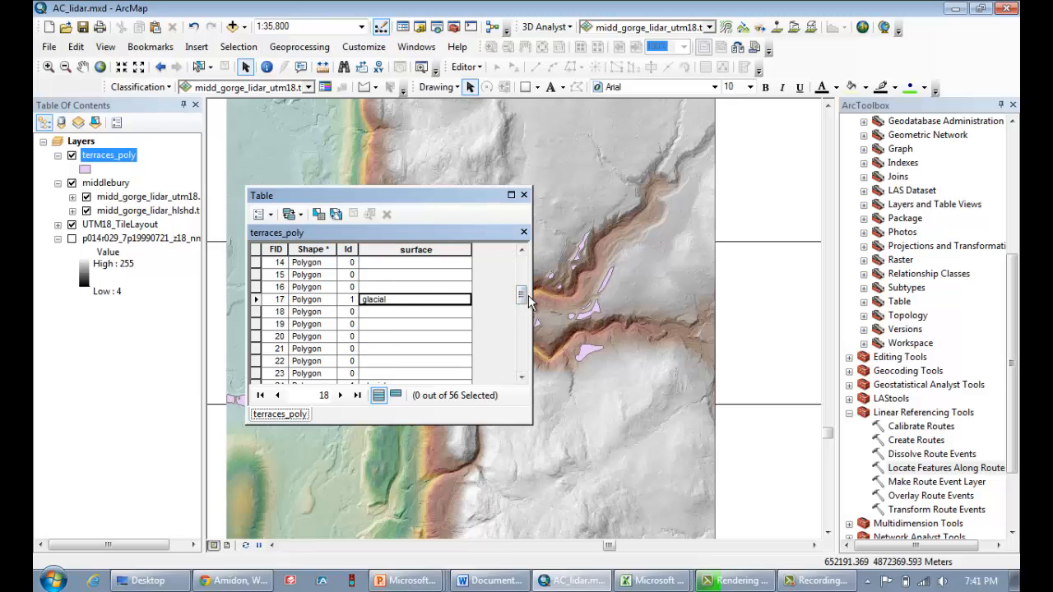
left_click_drag(523, 300, 530, 354)
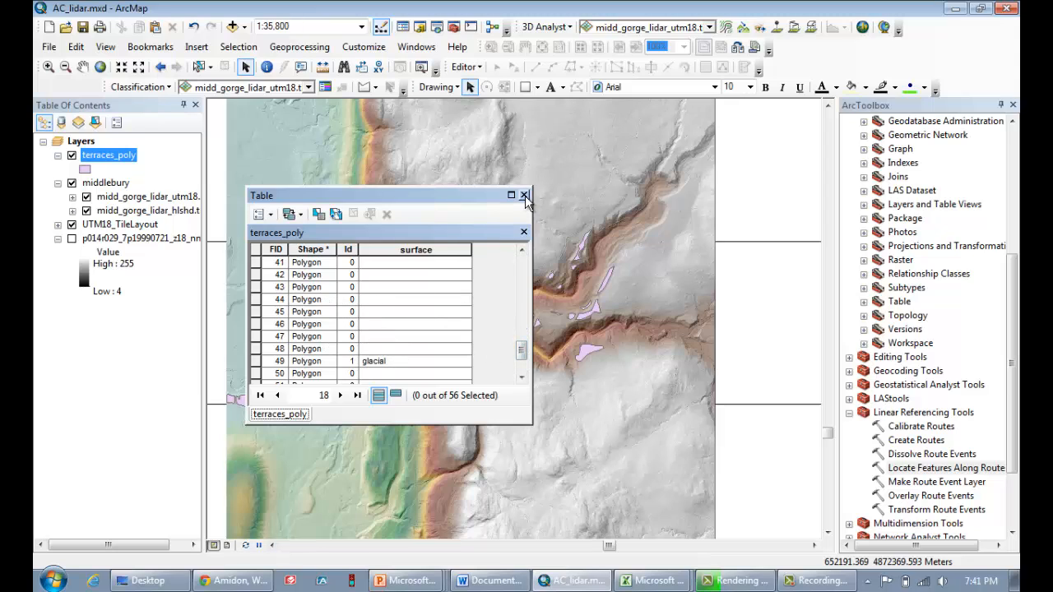
left_click(403, 274)
left_click(396, 288)
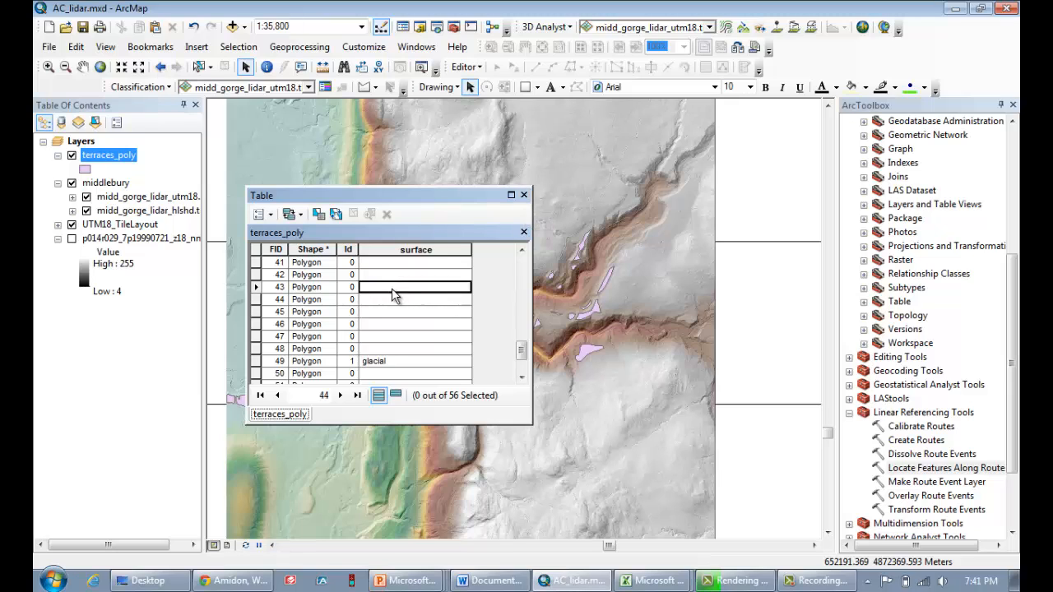
left_click(395, 300)
left_click(395, 313)
left_click(396, 324)
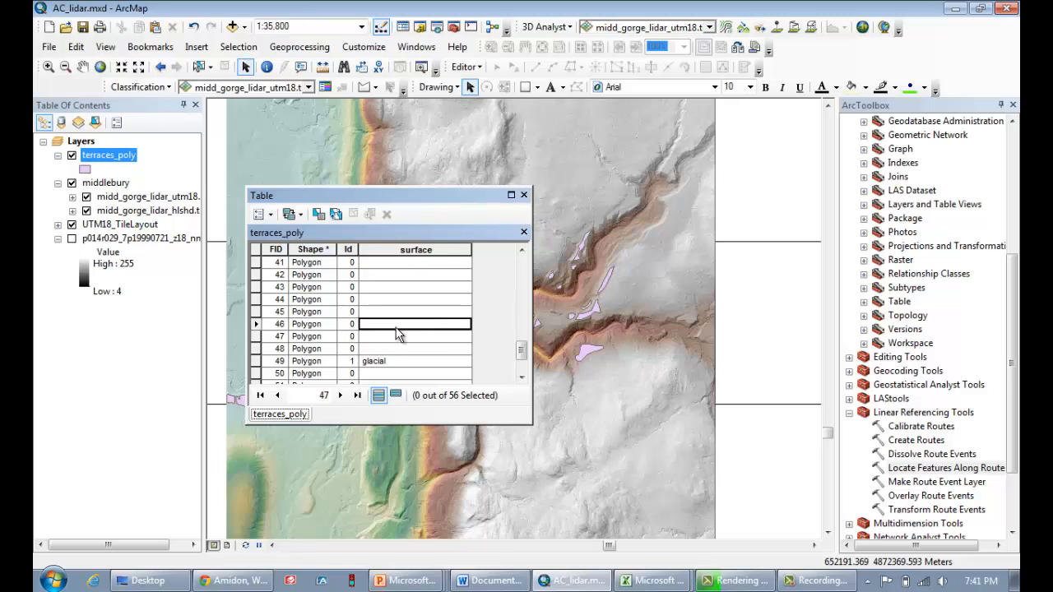
left_click(524, 196)
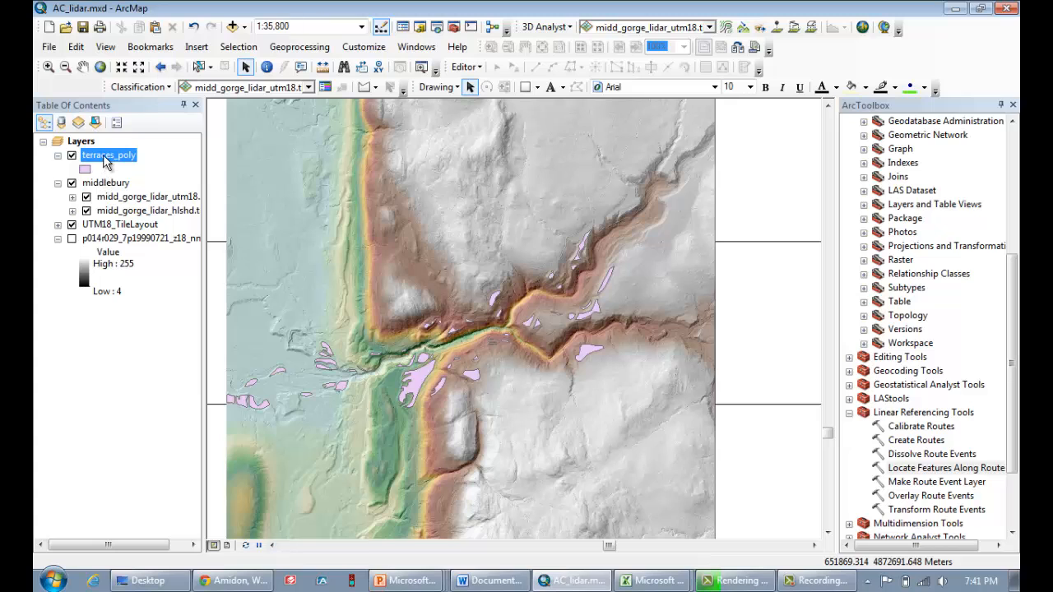
Open the layer properties of terraces_poly and switch its symbology to unique-value categories
right_click(107, 162)
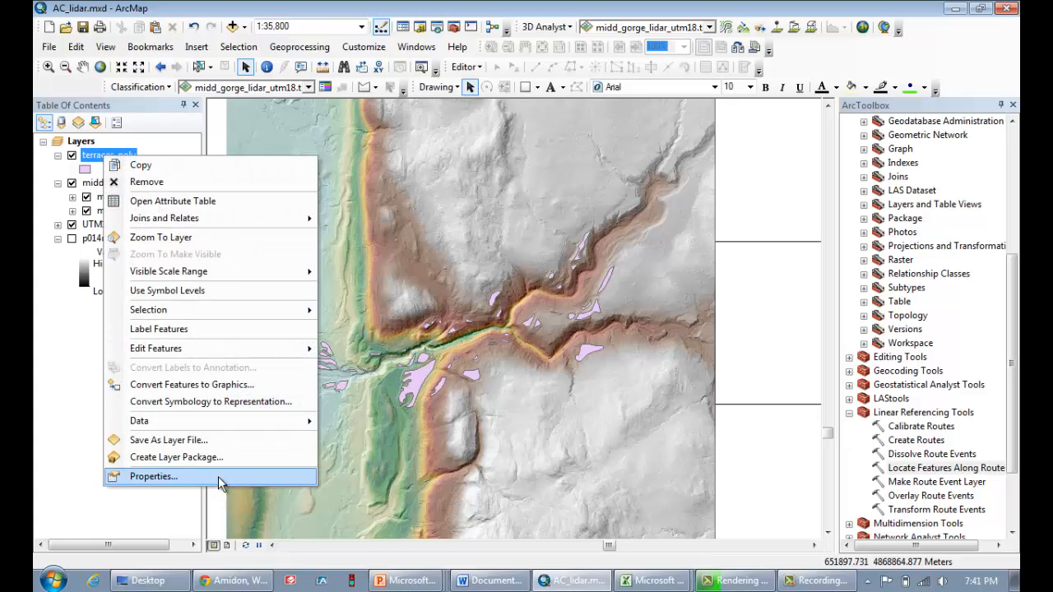
left_click(215, 479)
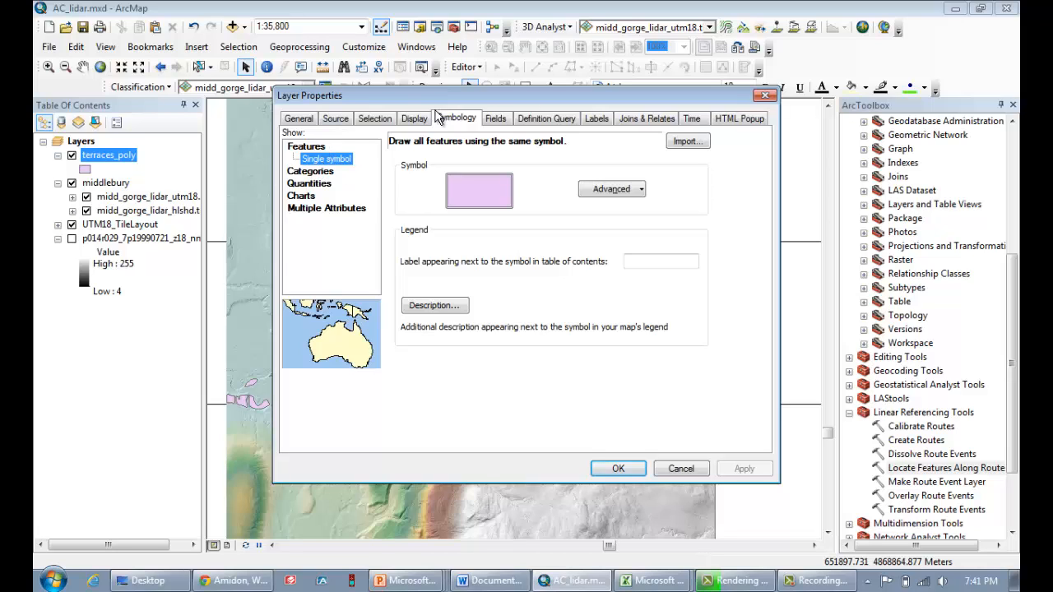
left_click(314, 168)
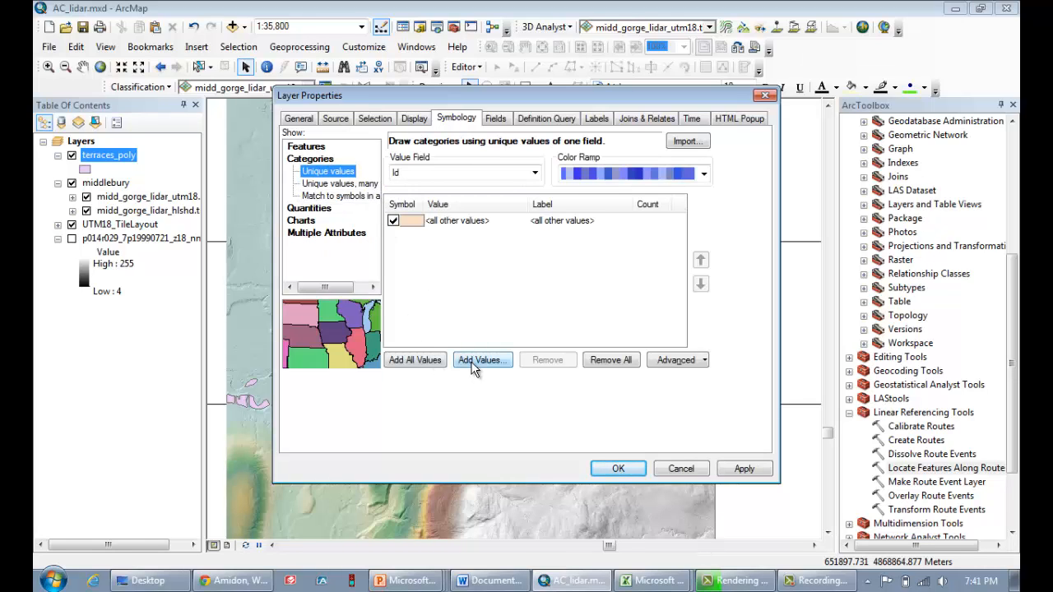
Add the Id values 0 and 1 as symbol classes for the terraces
left_click(475, 364)
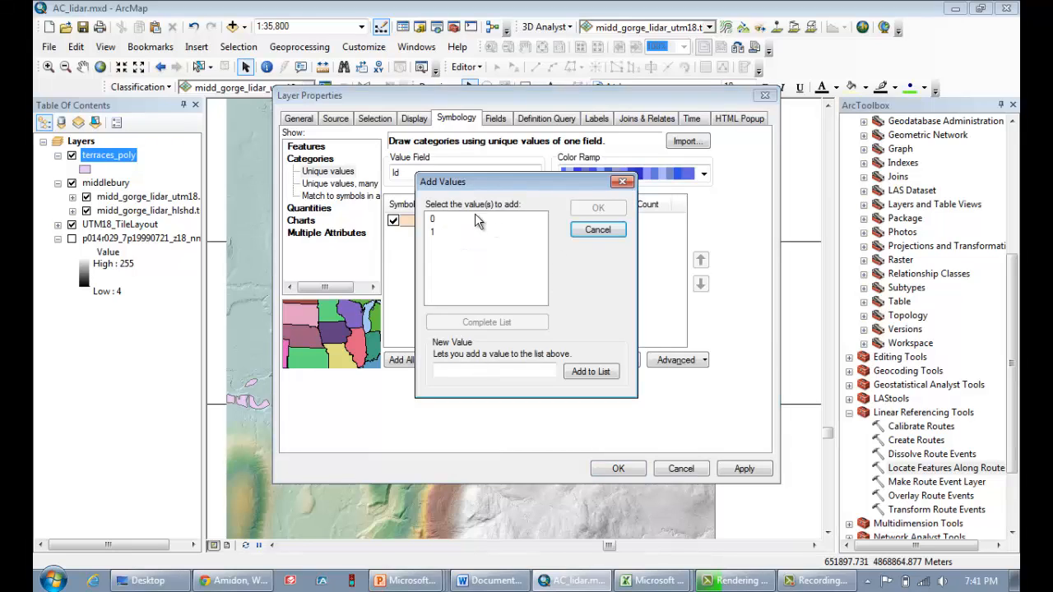
left_click_drag(434, 219, 438, 241)
left_click(598, 210)
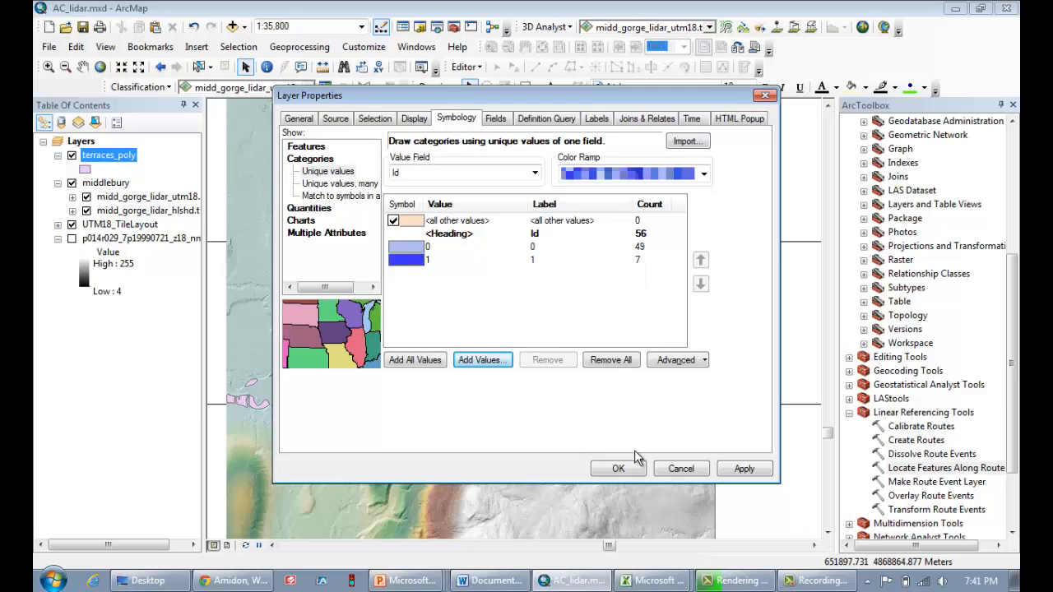
left_click(621, 469)
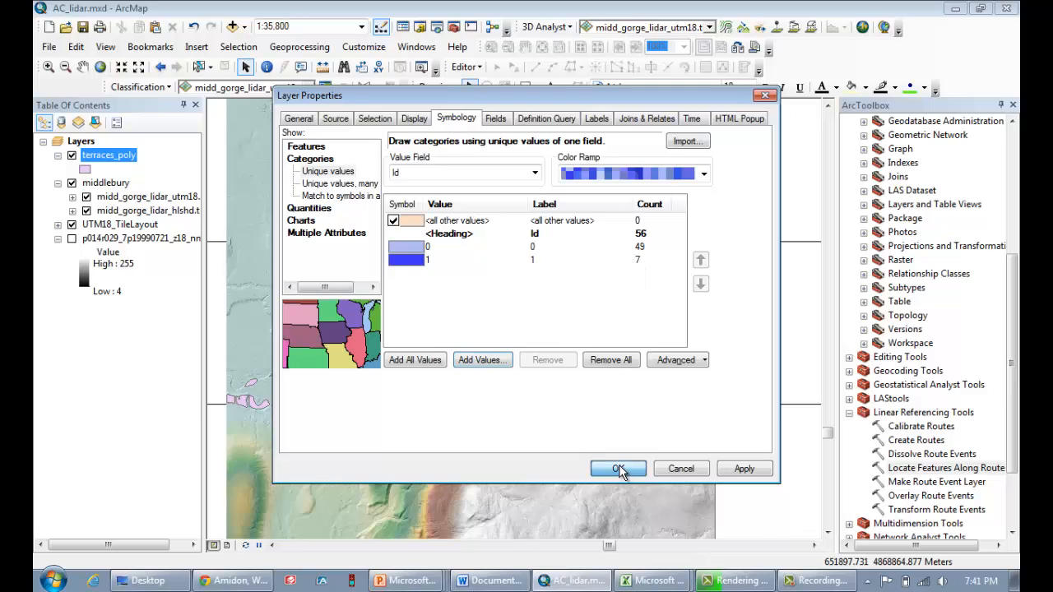
Symbolize terraces_poly by the surface field with all of its values added, and apply the symbology
left_click(535, 172)
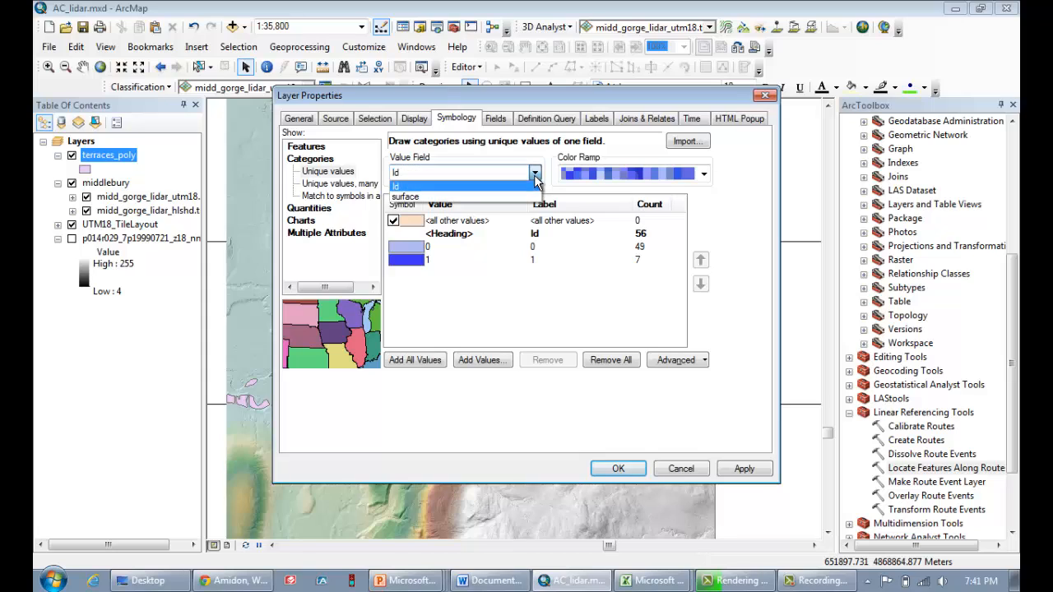
left_click(405, 198)
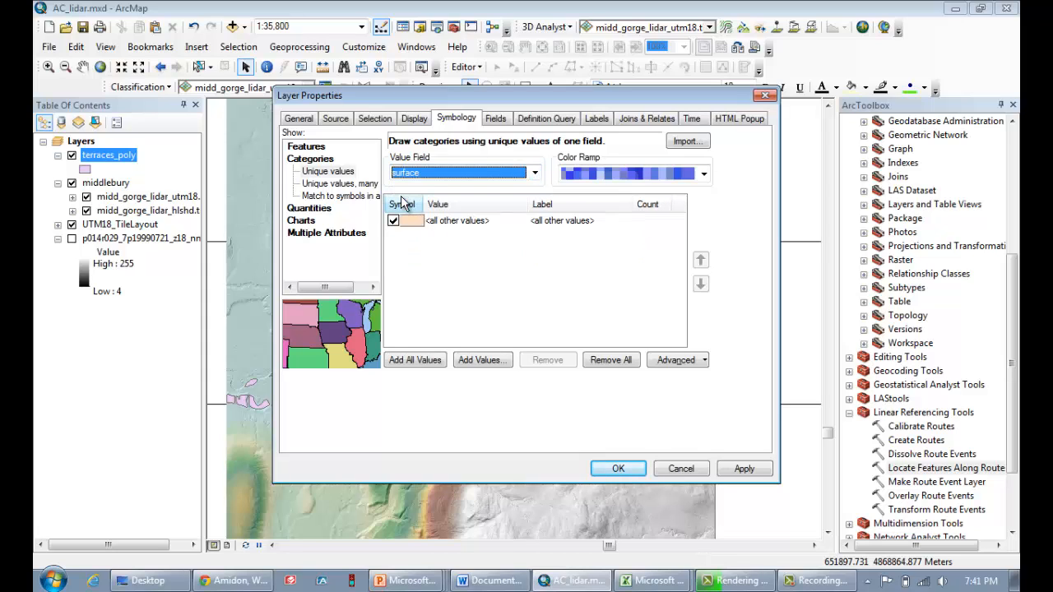
left_click(409, 362)
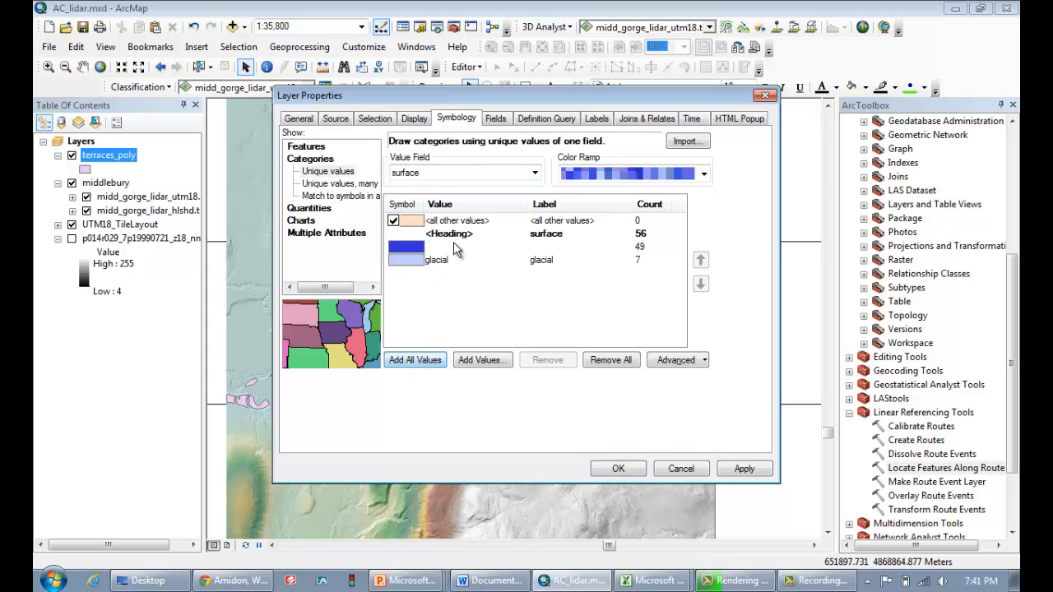
left_click(618, 468)
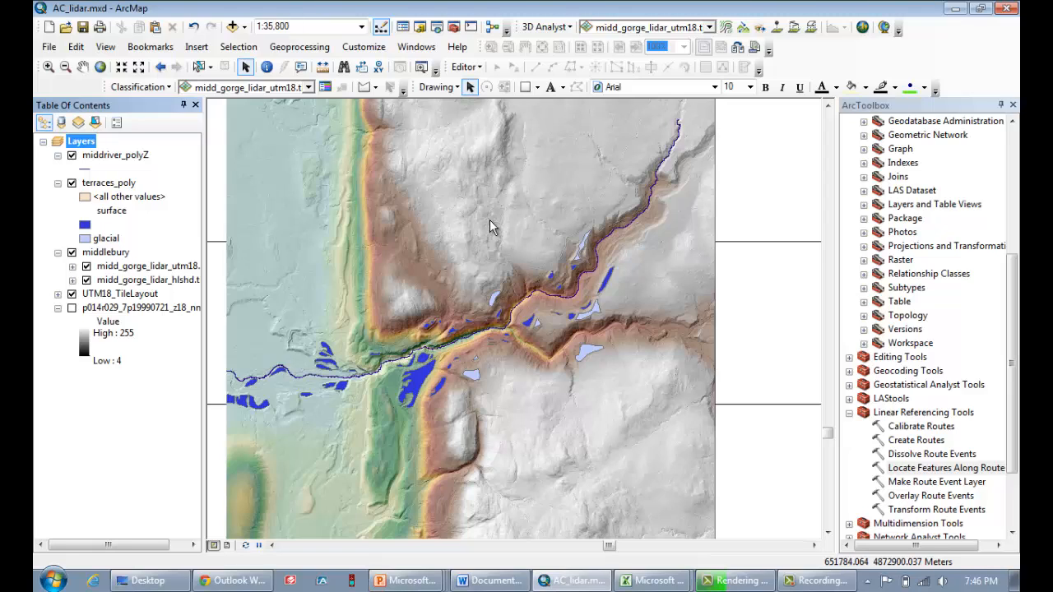
Convert the terraces_poly polygons to points with the Feature To Point tool, saving the output as terraces_points.shp with Inside unchecked
key("Down")
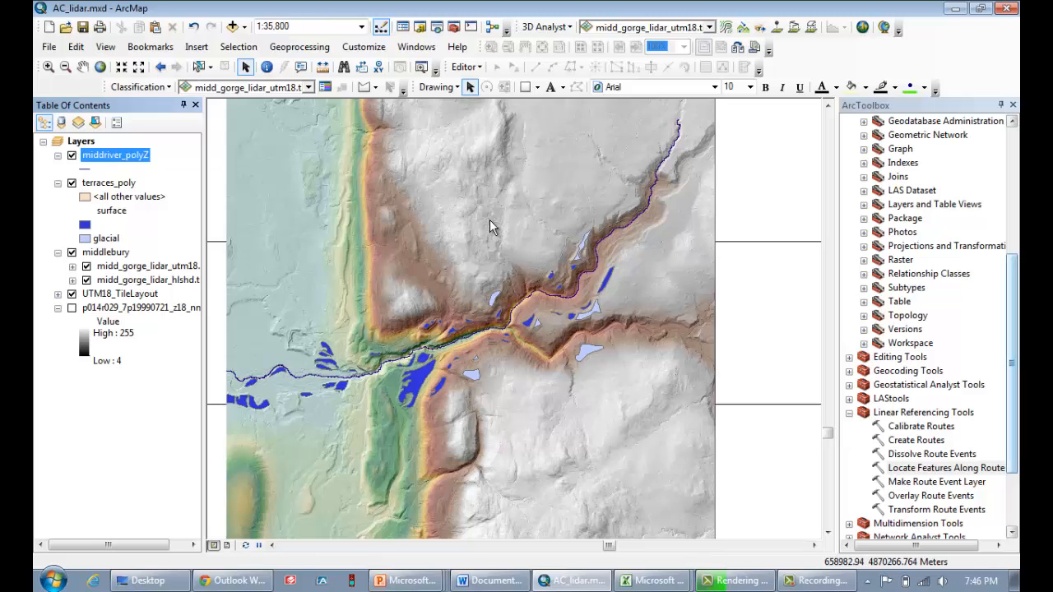
left_click_drag(1012, 363, 1011, 237)
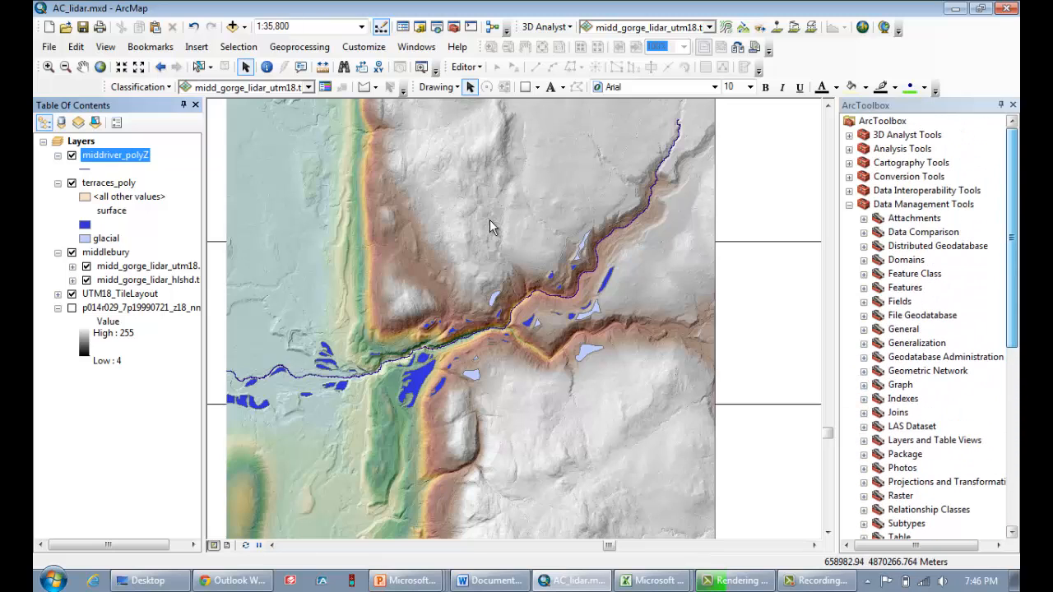
left_click(923, 204)
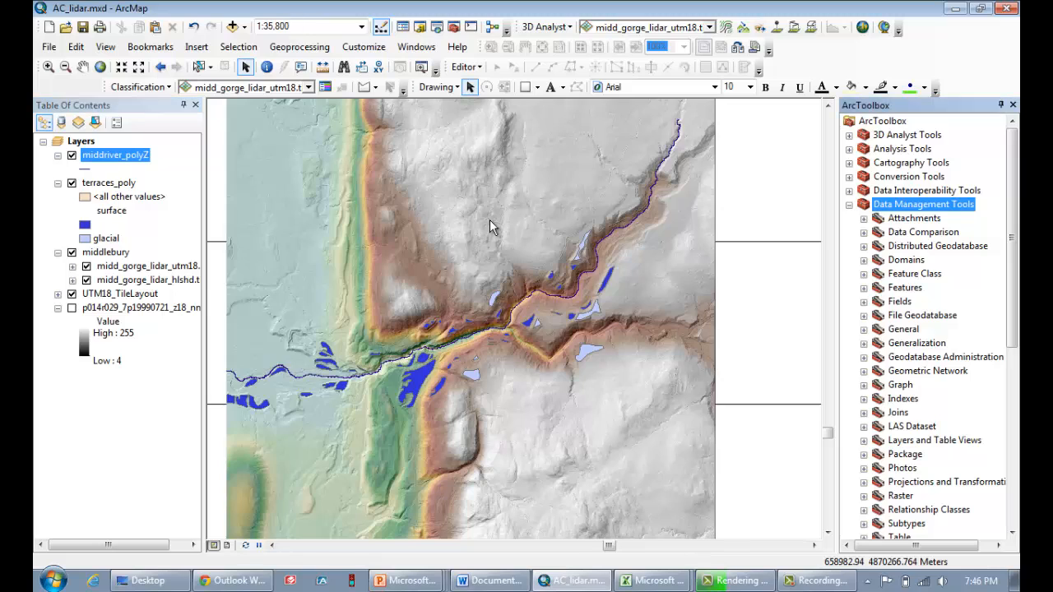
left_click(905, 288)
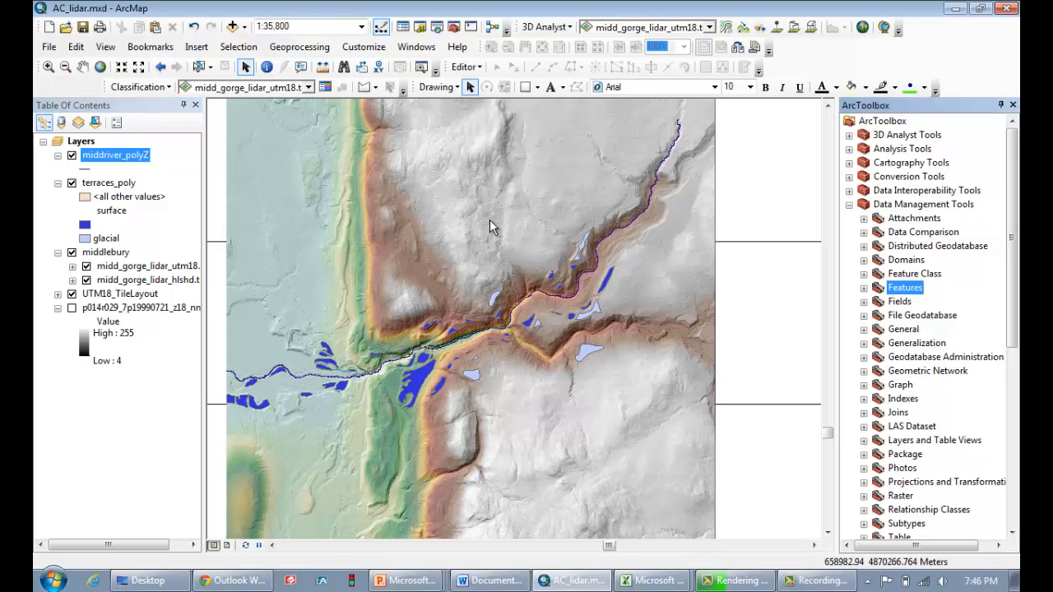
left_click(864, 288)
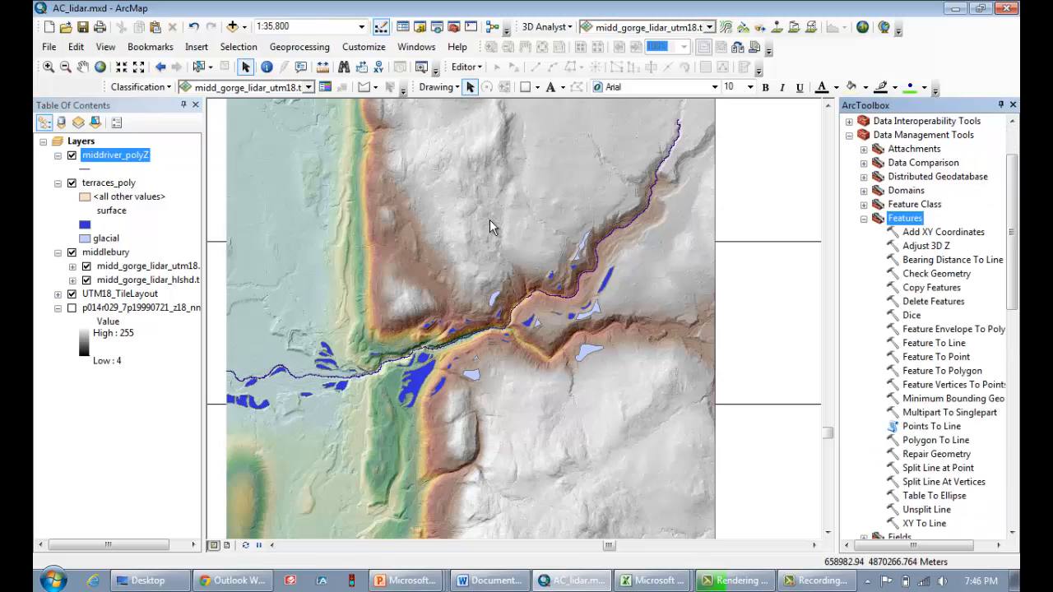
left_click(936, 357)
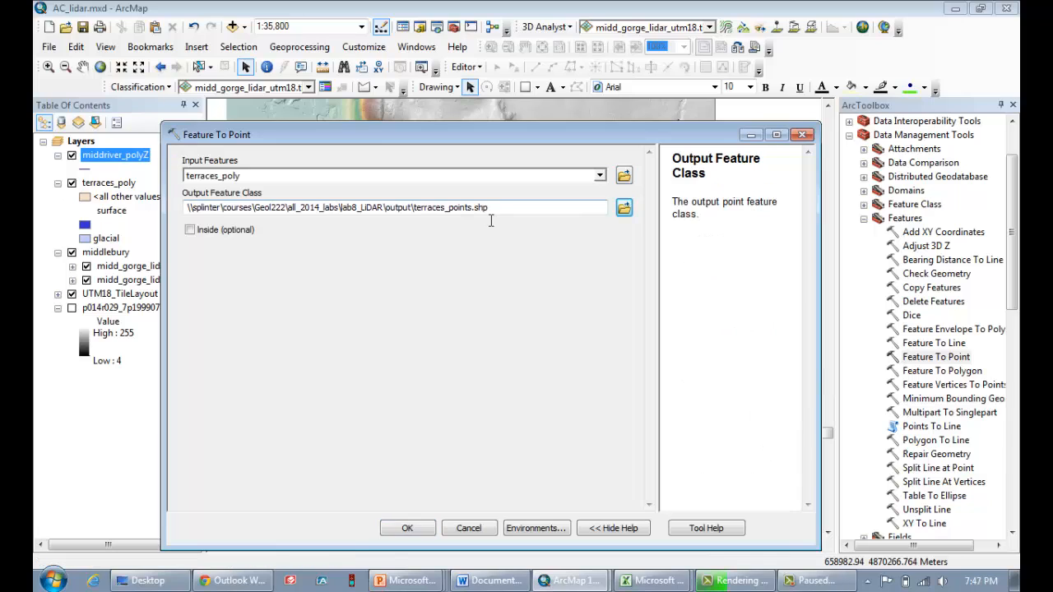
left_click_drag(247, 176, 186, 176)
left_click_drag(490, 207, 428, 208)
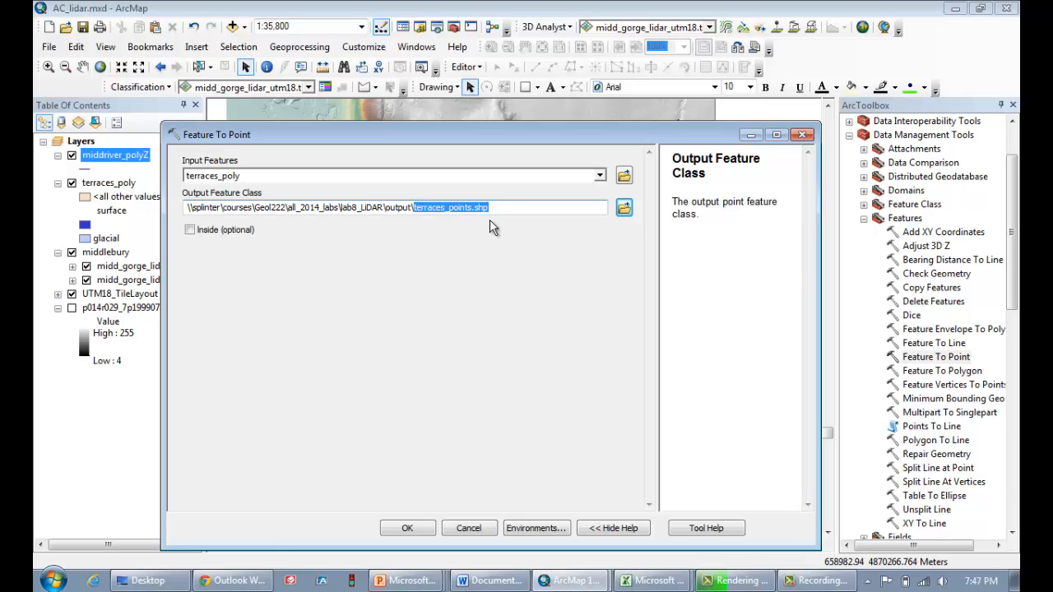
key("Return")
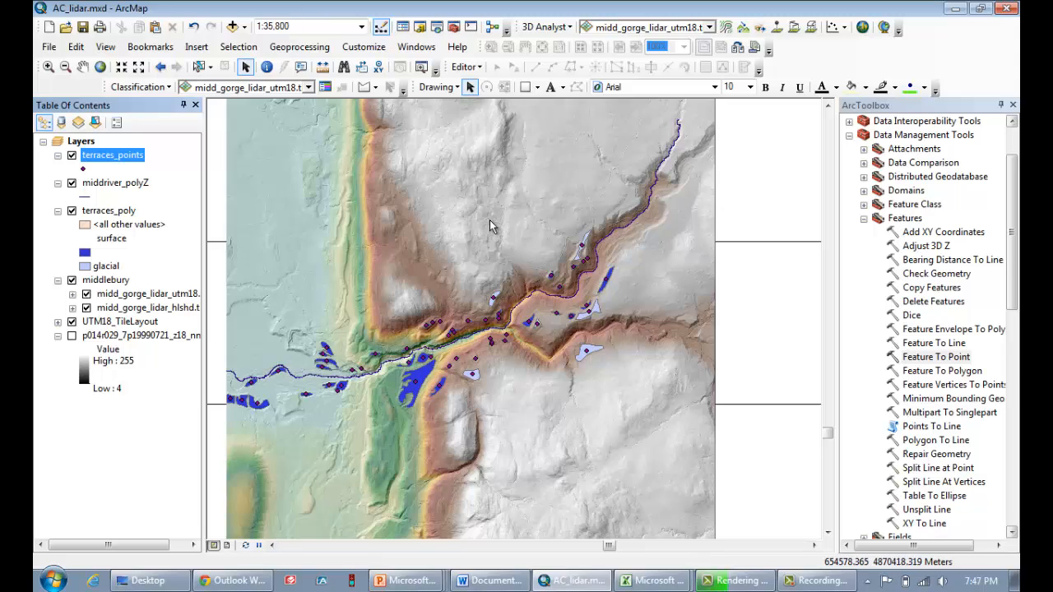
Examine the ORIG_FID field in the terraces_points attribute table, then close the table
right_click(115, 151)
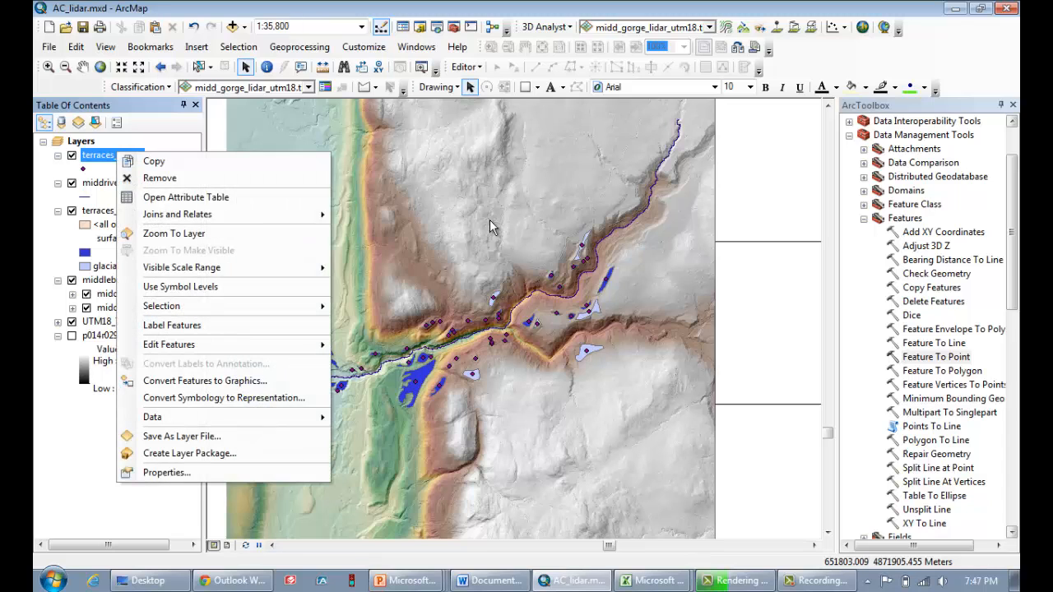
left_click(183, 198)
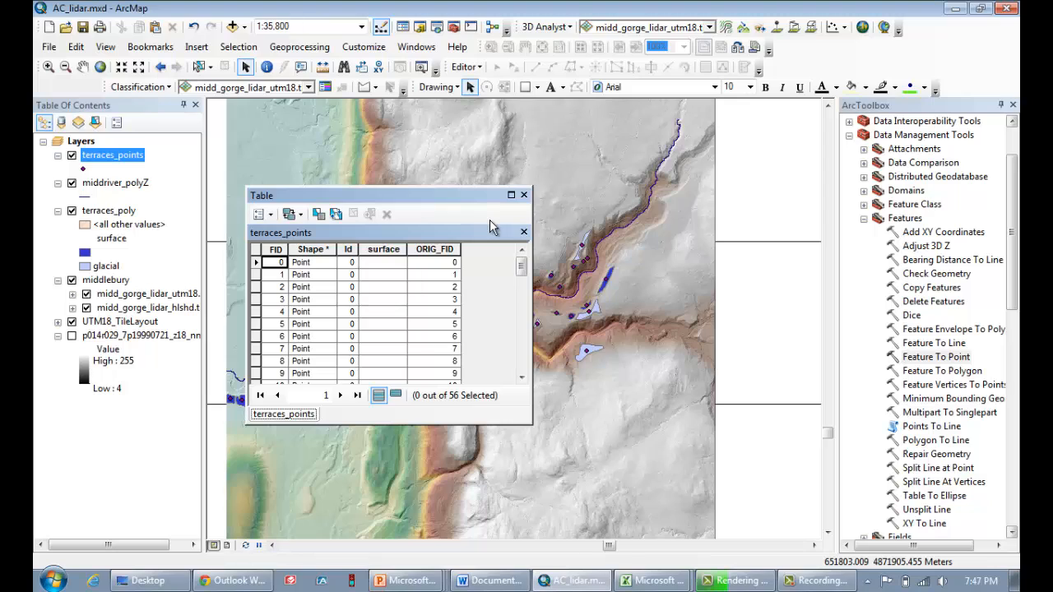
left_click(435, 249)
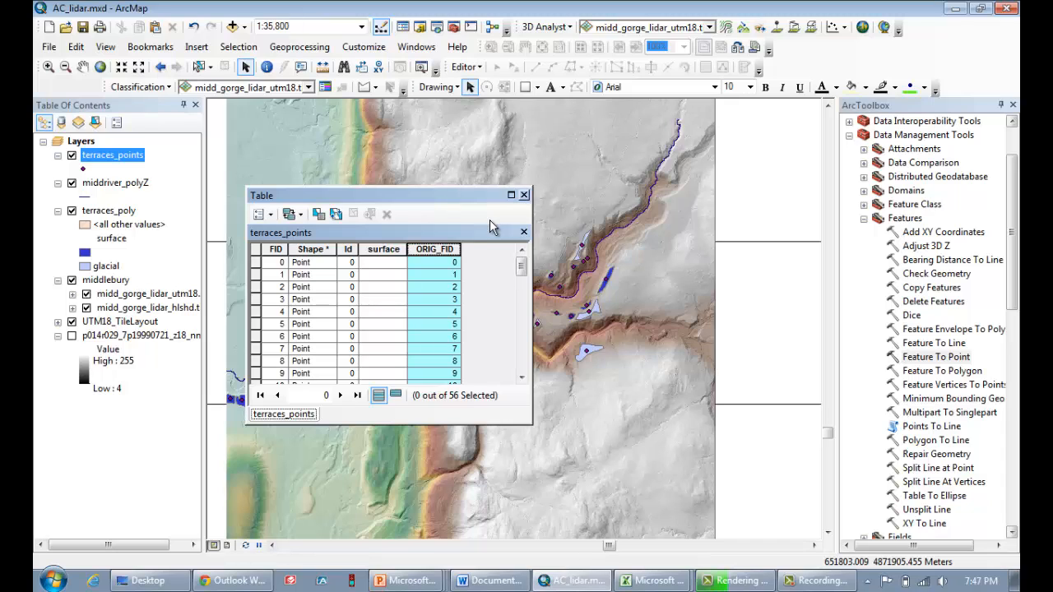
left_click(523, 195)
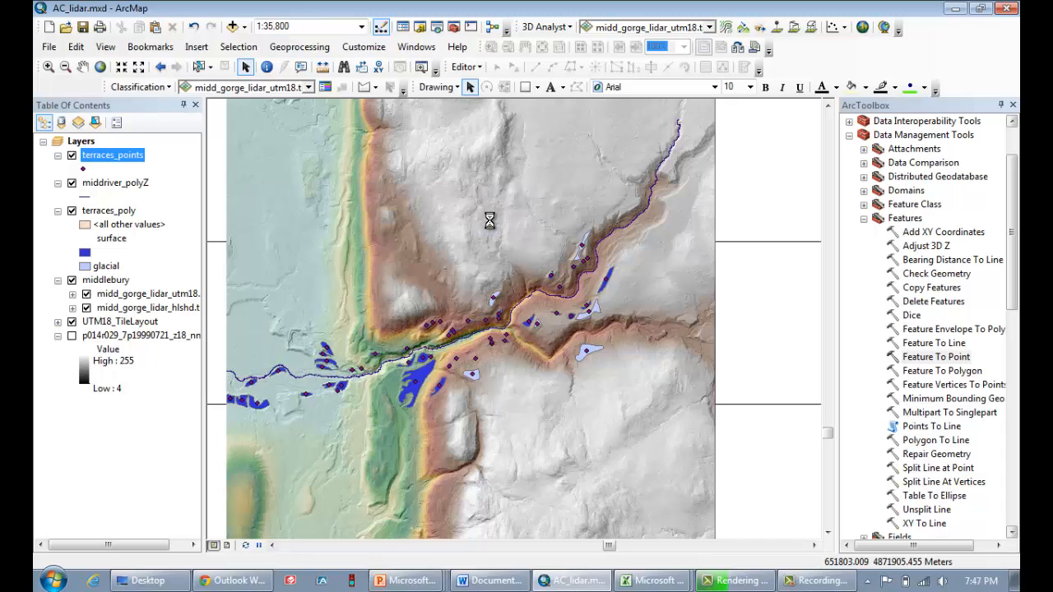
Set up the Create Routes tool with middriver_polyZ as input lines, Id as route identifier, and middriver__route.shp as the output in the output folder
left_click(863, 218)
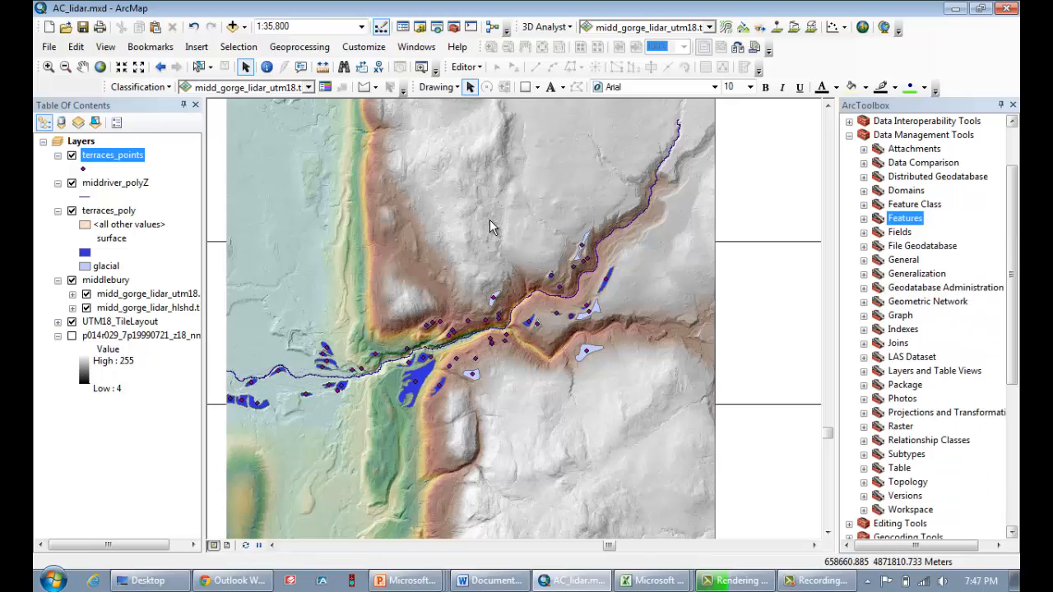
left_click(849, 134)
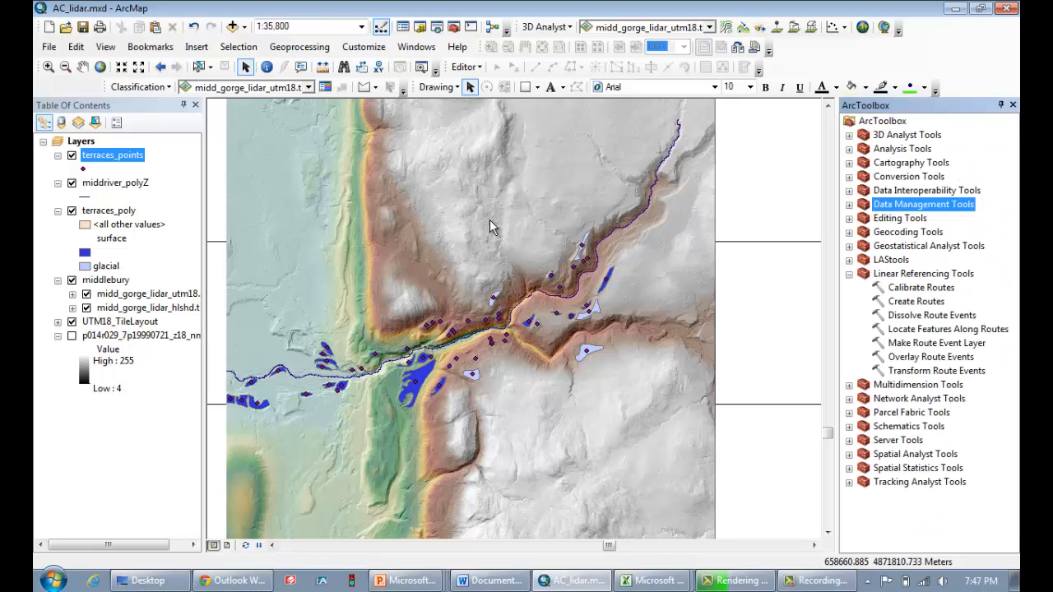
left_click(916, 301)
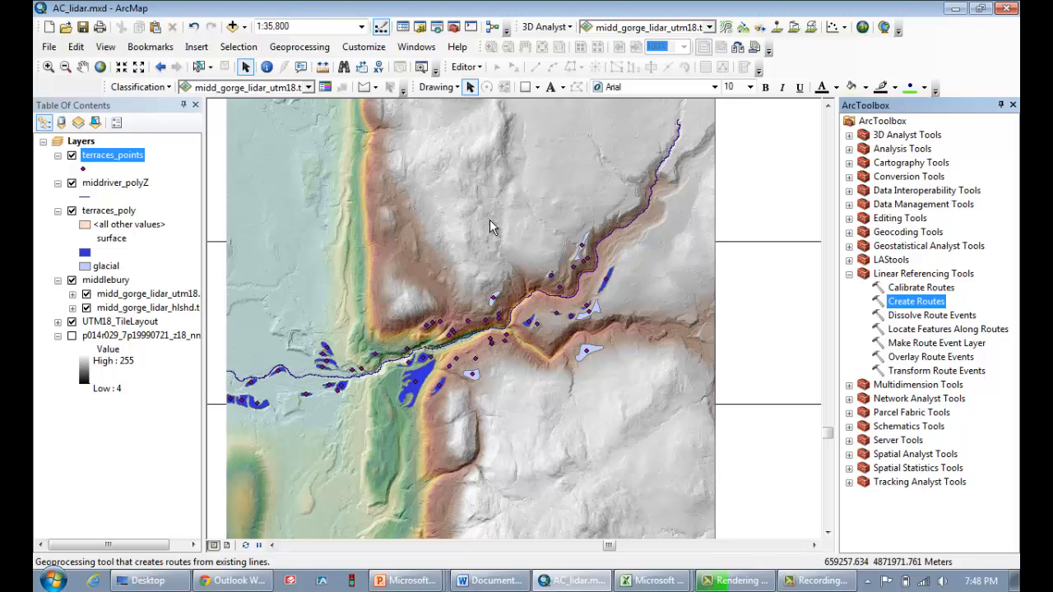
key("Up")
key("Up")
key("Up")
key("Up")
key("Down")
key("Down")
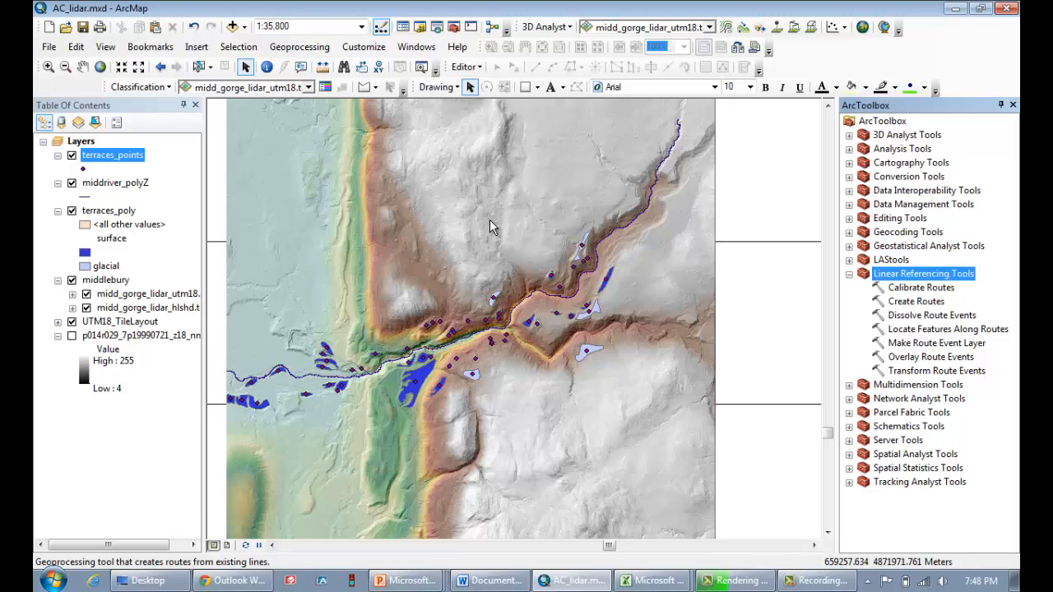
key("Down")
key("Down")
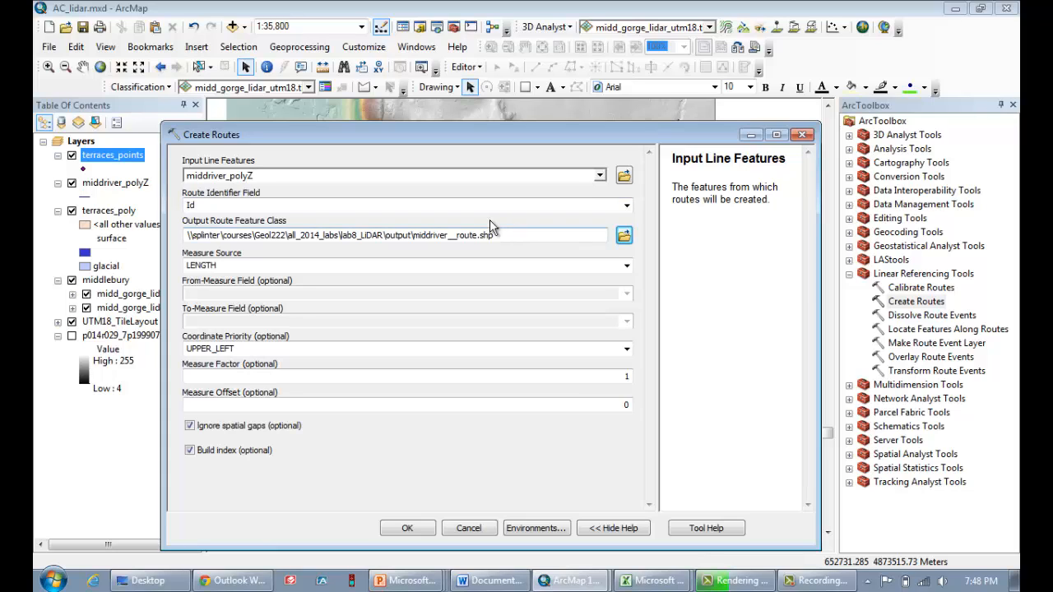
left_click_drag(494, 236, 422, 235)
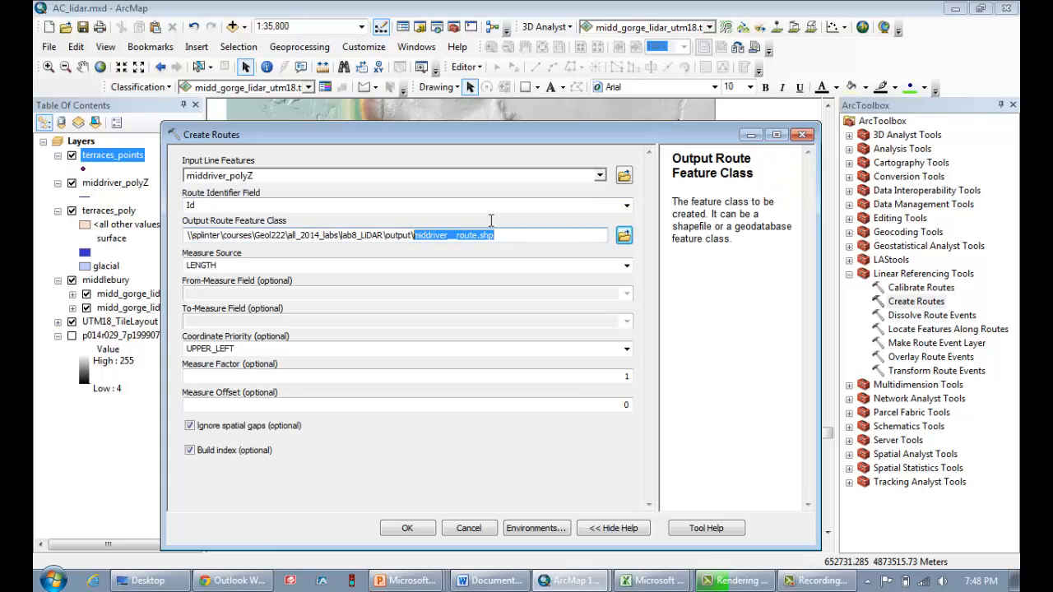
left_click(491, 220)
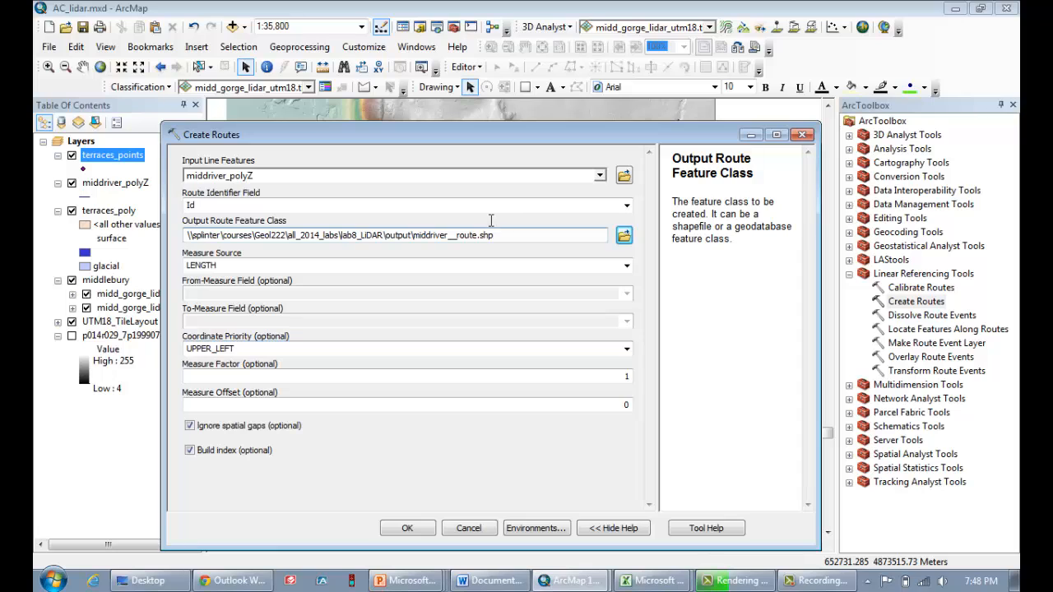
Keep LENGTH as the measure source, set the coordinate priority to UPPER_RIGHT, and create the river route
key("Tab")
key("Tab")
key("Tab")
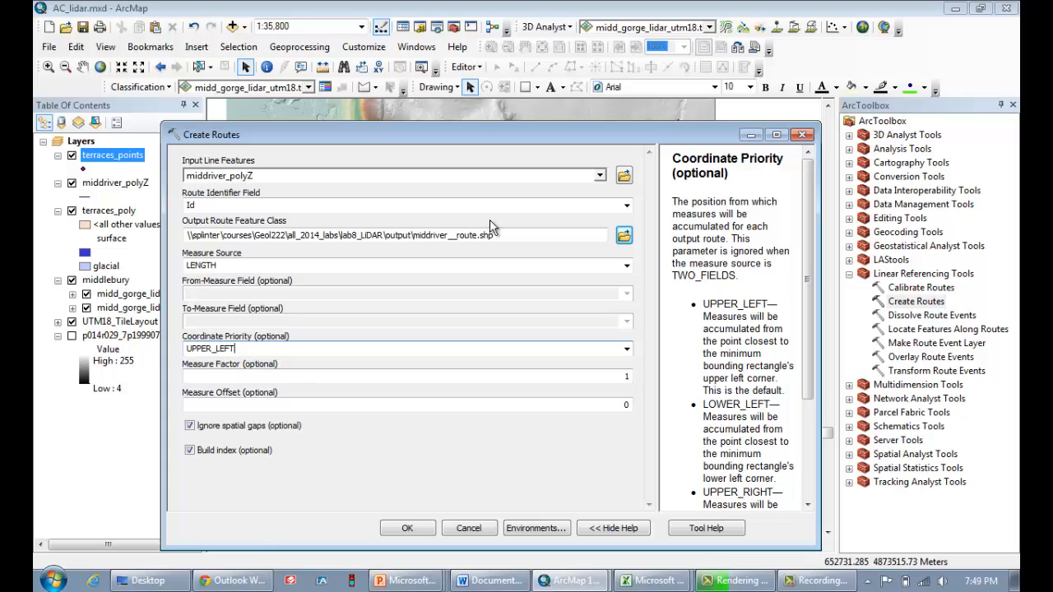
left_click(627, 348)
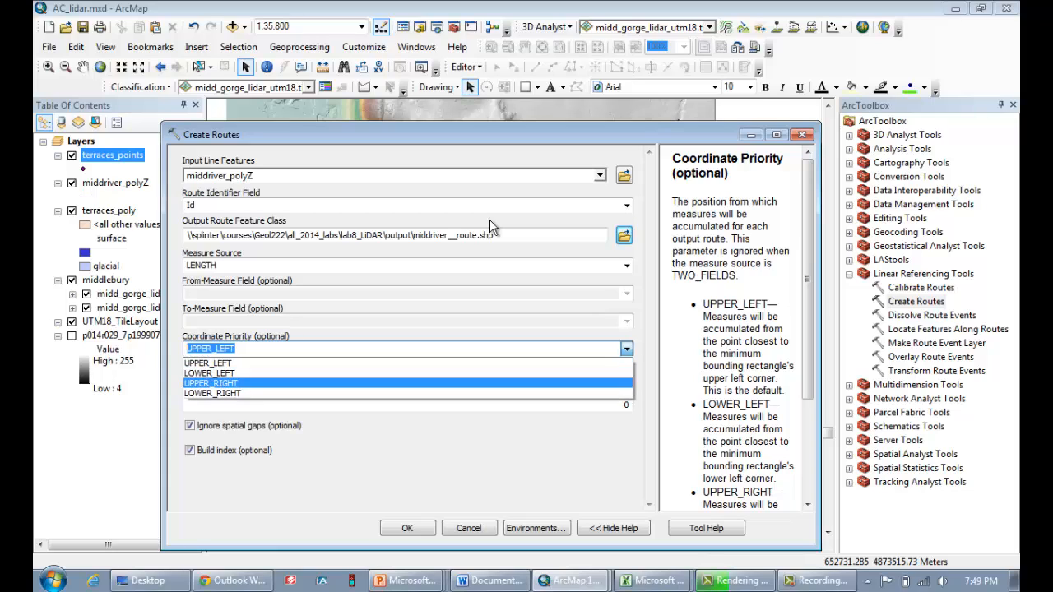
left_click(408, 384)
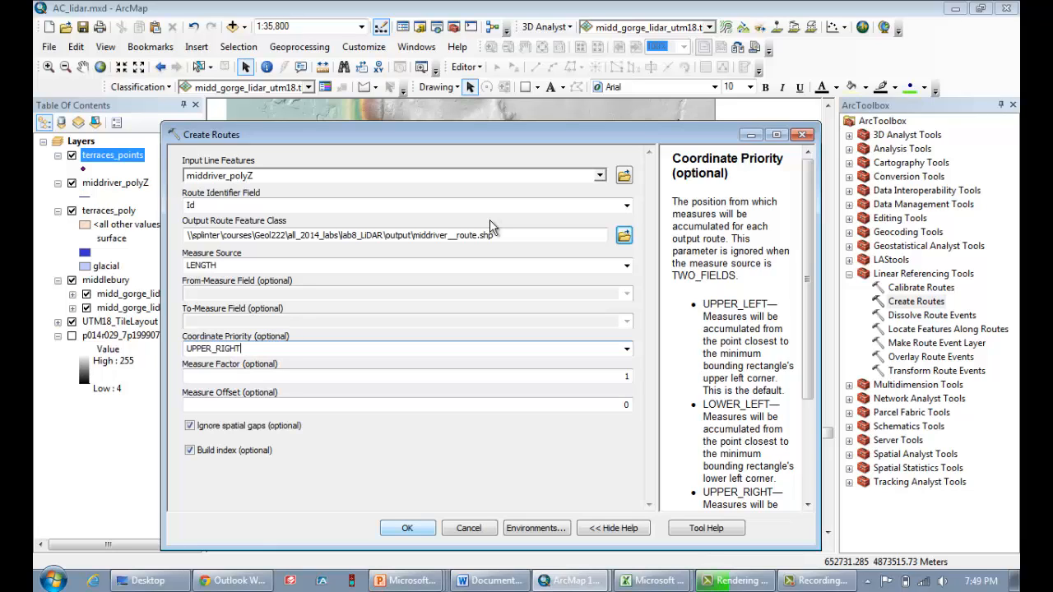
key("Return")
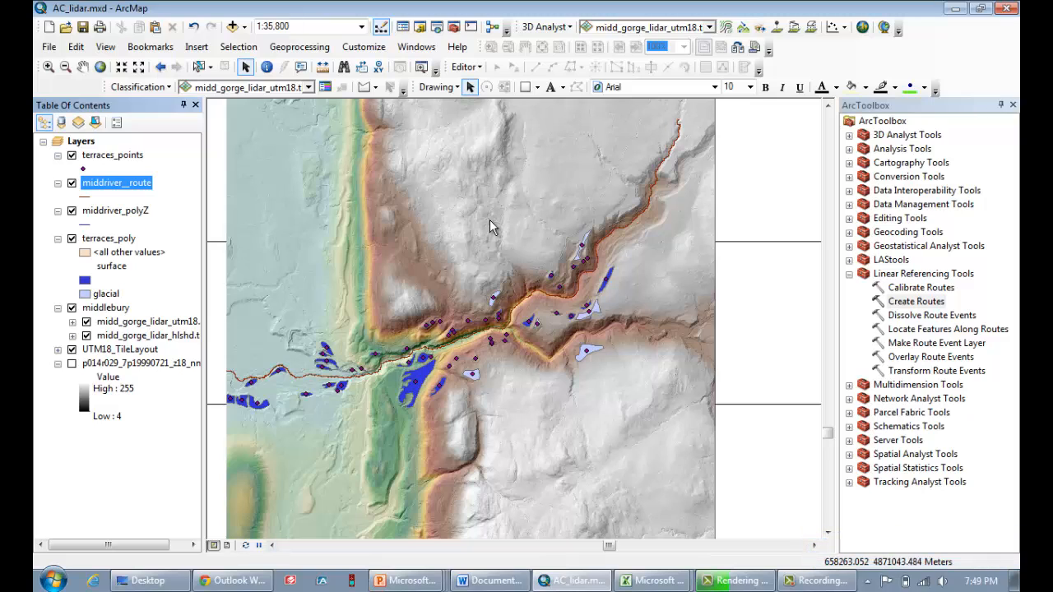
Set up Locate Features Along Routes with terraces_points as input, middriver__route as route, Id as identifier, and a search radius of 5000 meters
key("Down")
key("Down")
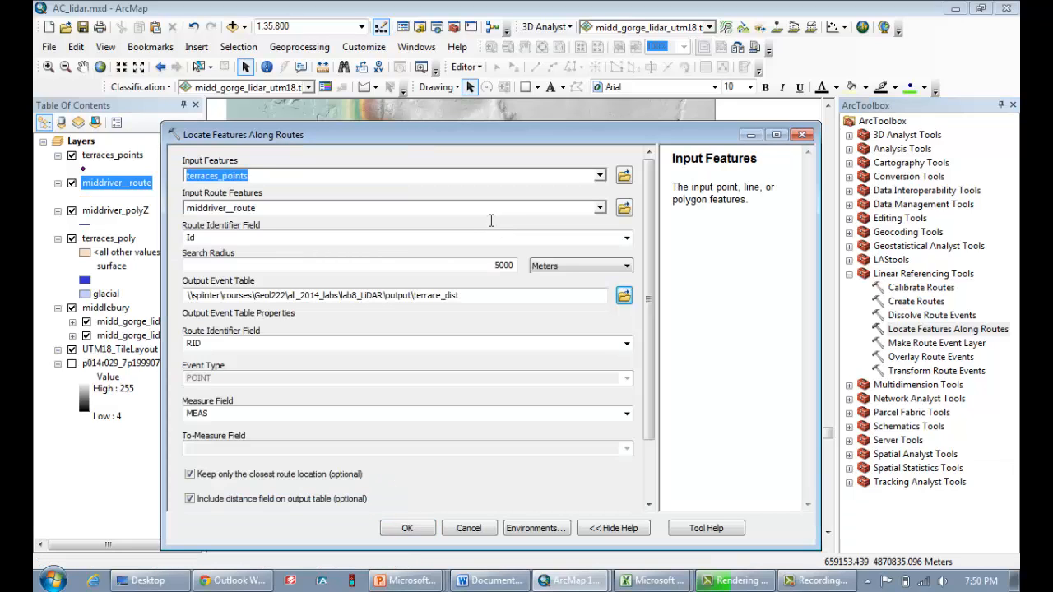
key("Tab")
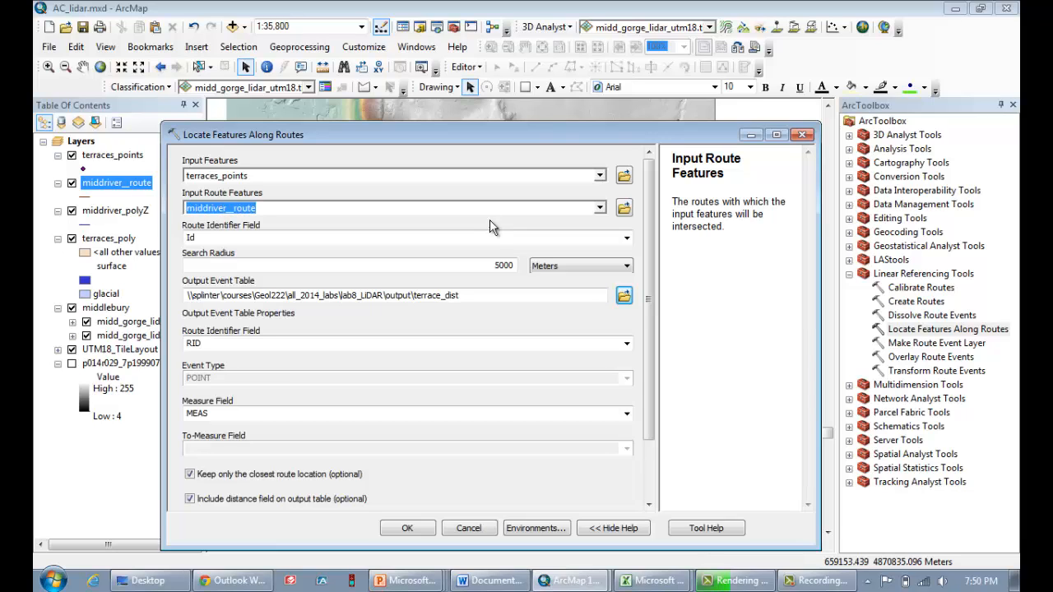
left_click(490, 220)
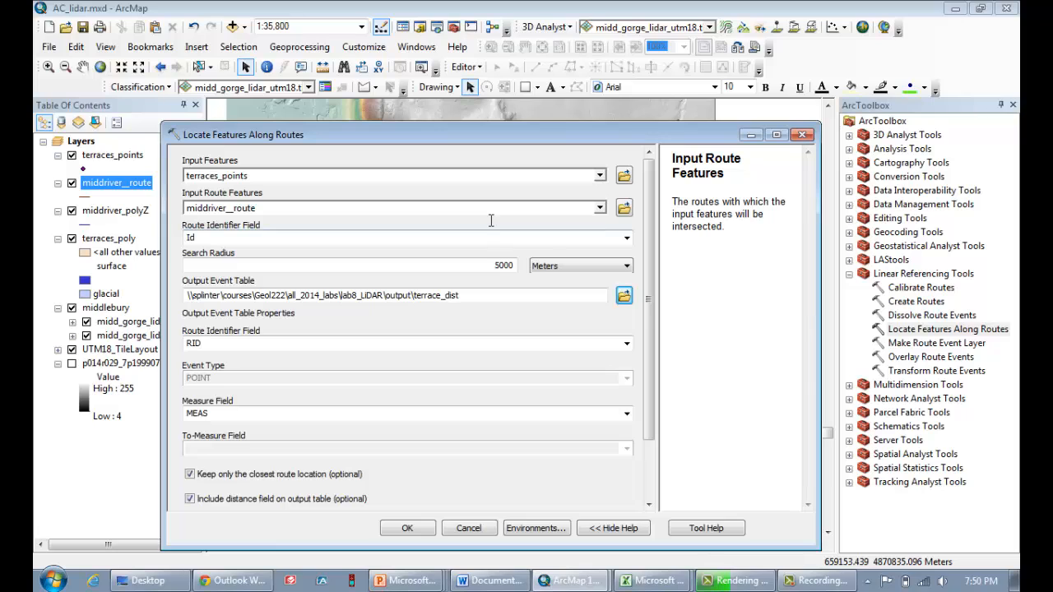
left_click(491, 265)
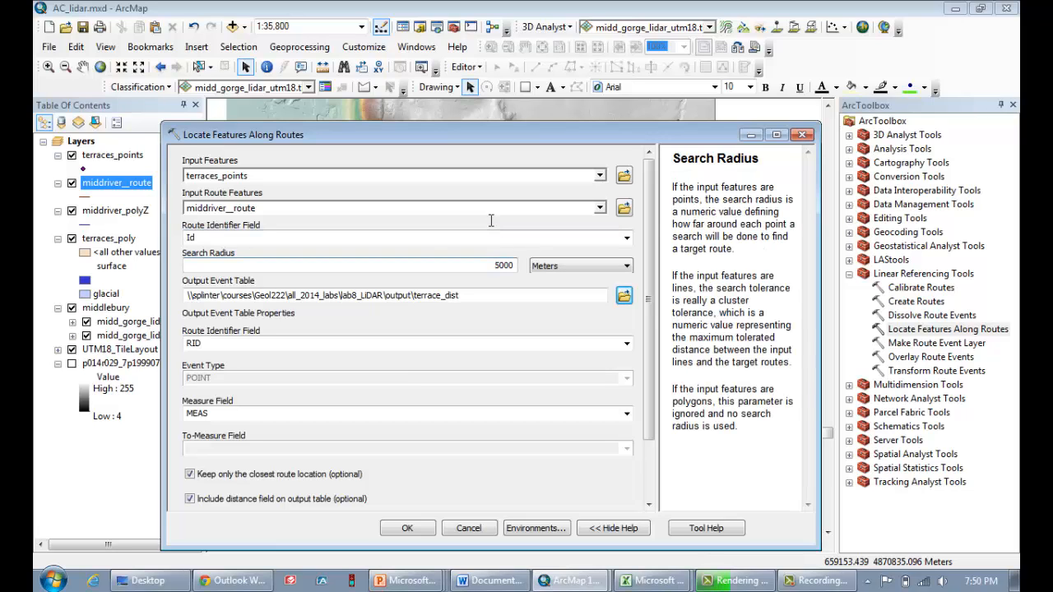
double_click(491, 265)
key("Home")
key("shift+End")
key("Home")
key("Tab")
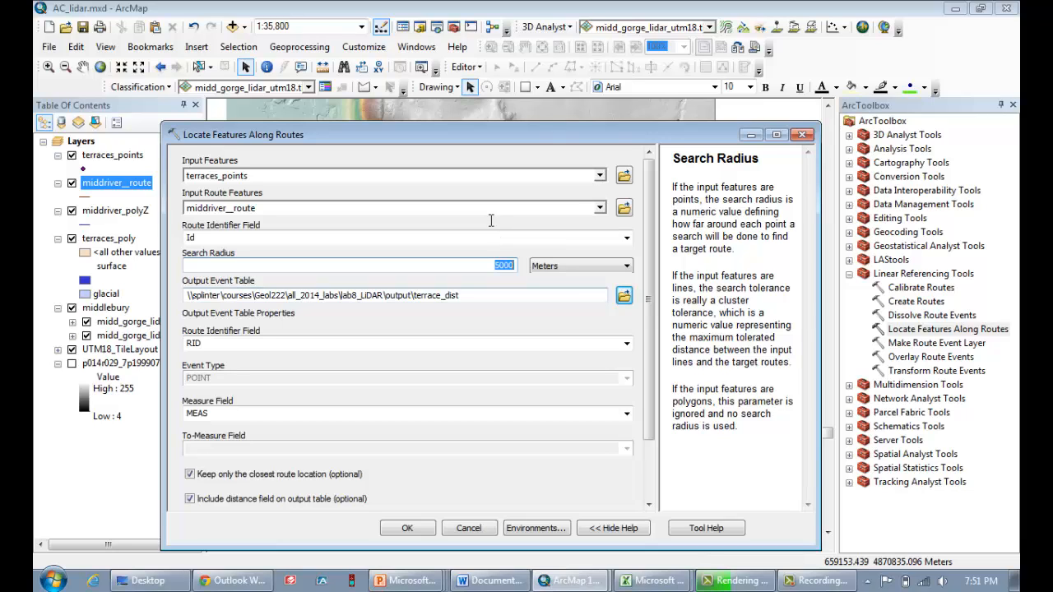
Name the output event table terrace_dist, keep the closest-location and distance-field options checked, and run Locate Features Along Routes
key("Tab")
key("shift+Left")
key("shift+Left")
key("shift+Left")
key("shift+Left")
key("shift+Left")
key("shift+Left")
key("shift+Left")
key("shift+Left")
key("shift+Left")
key("shift+Left")
key("shift+Left")
key("shift+Left")
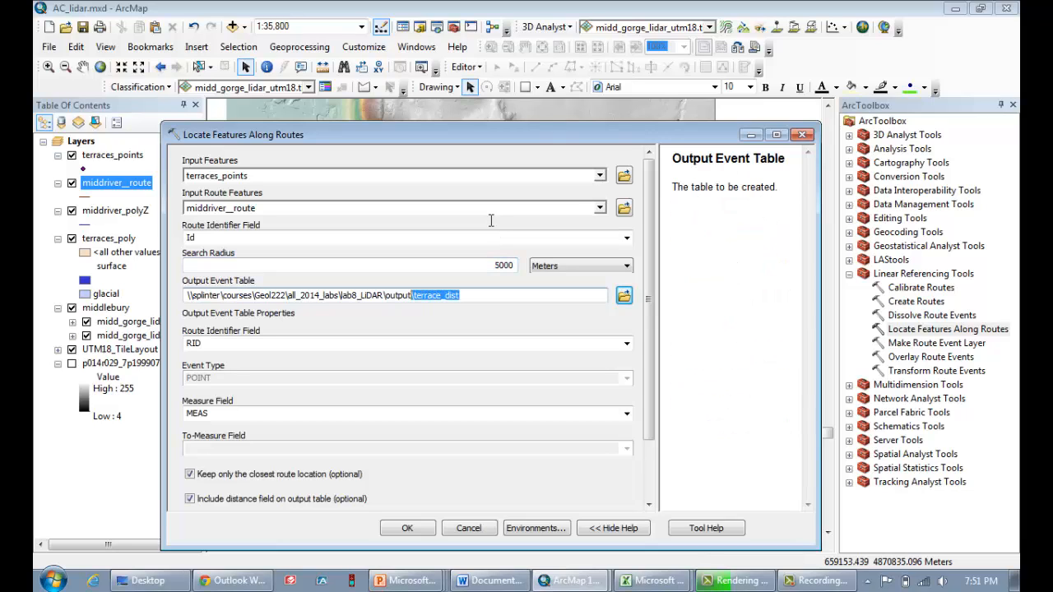
key("End")
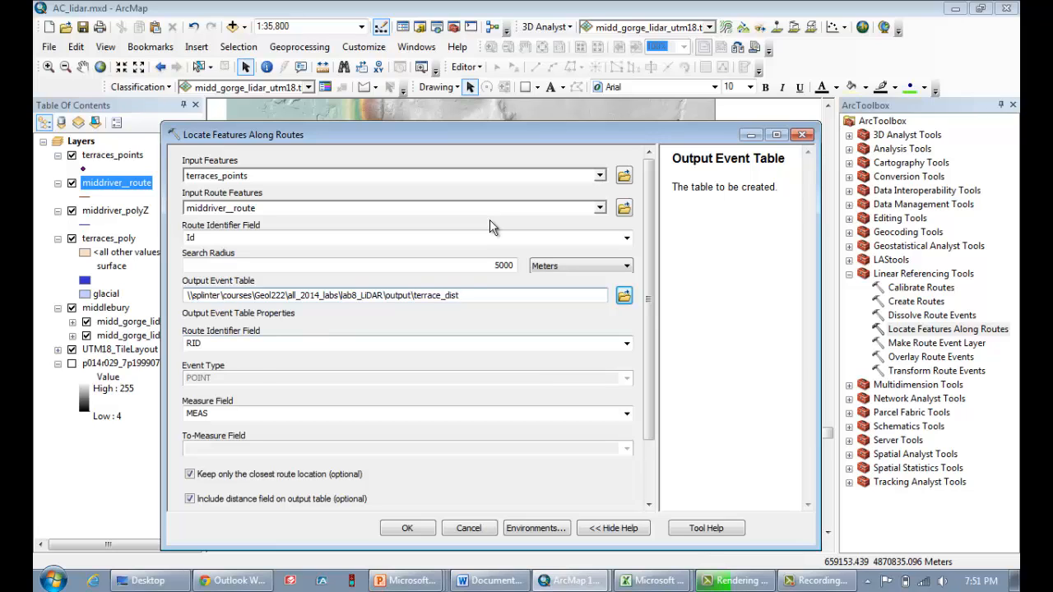
scroll(490, 226, "down", 3)
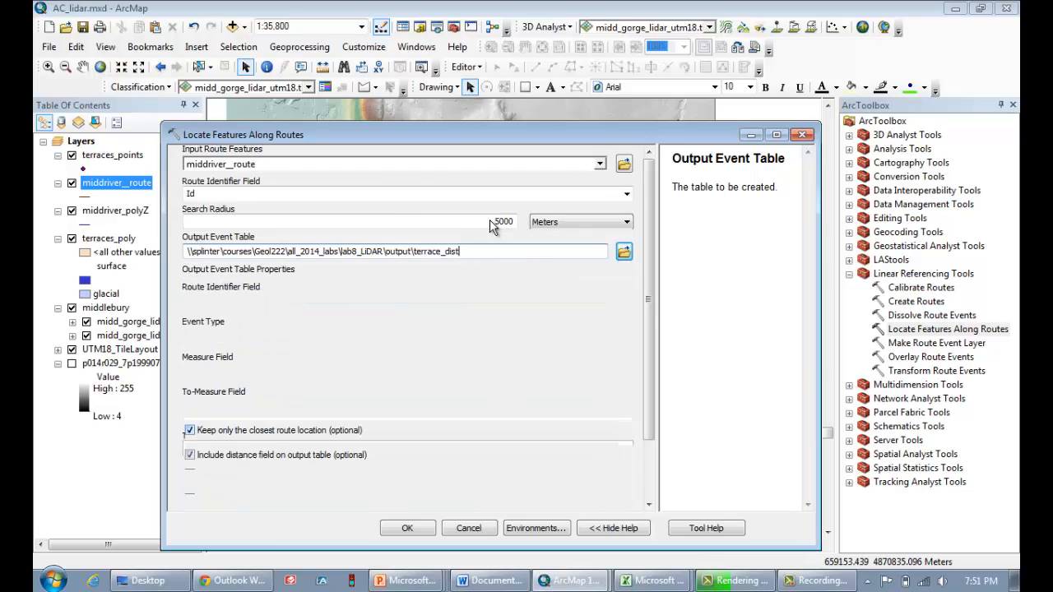
scroll(490, 226, "down", 2)
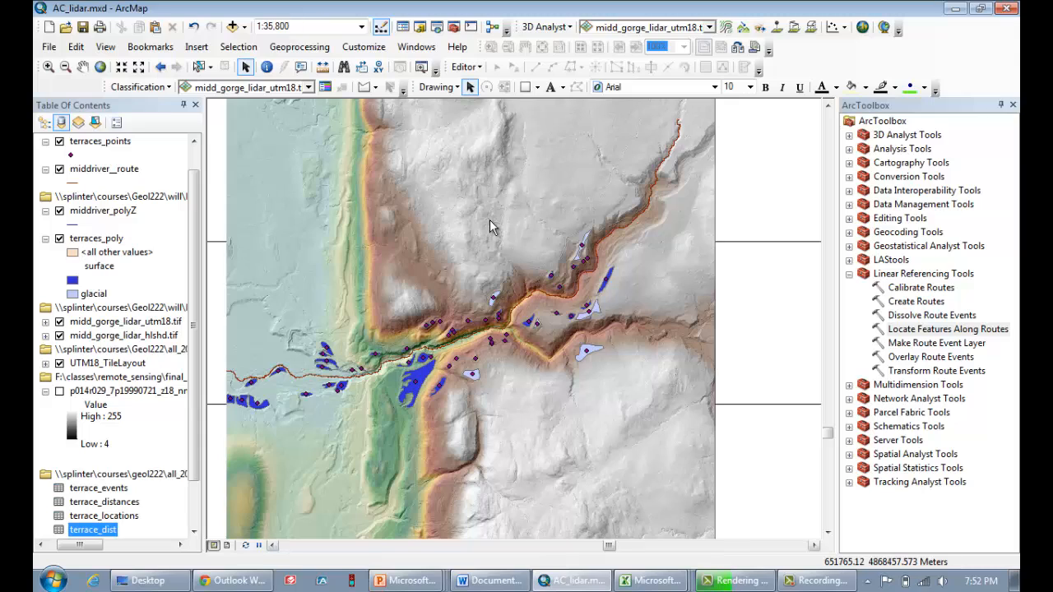
Open the terrace_dist table, enlarge its window, and examine the DISTANCE and ORIG_FID columns
right_click(81, 528)
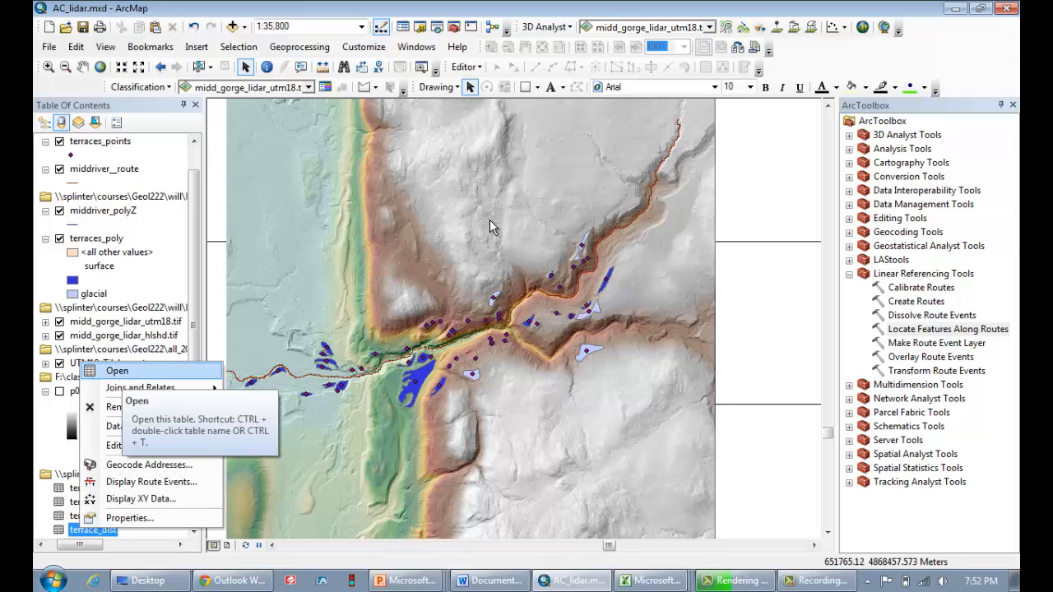
left_click(117, 371)
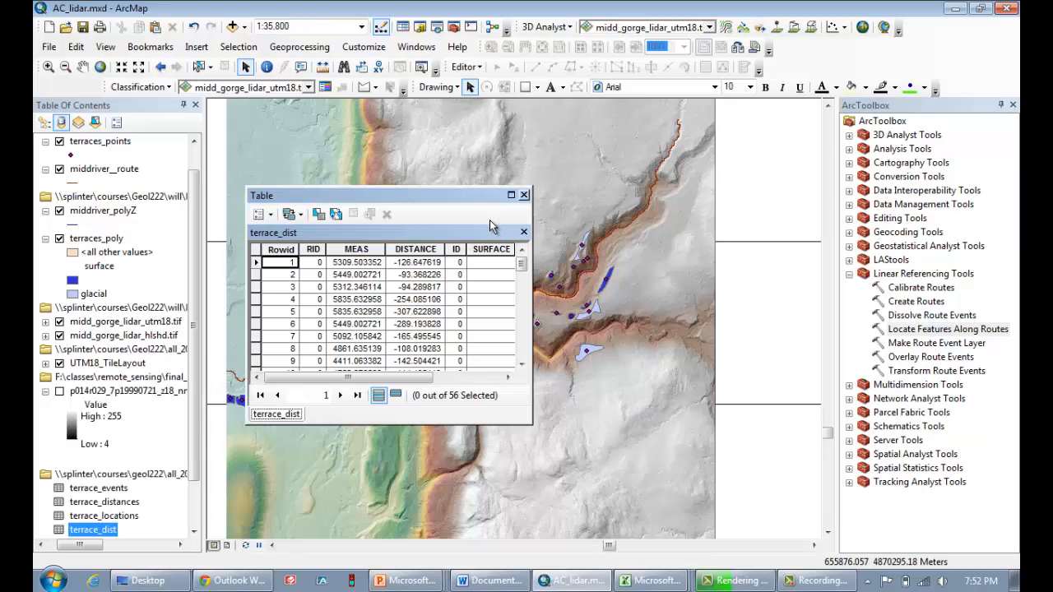
left_click_drag(533, 337, 720, 337)
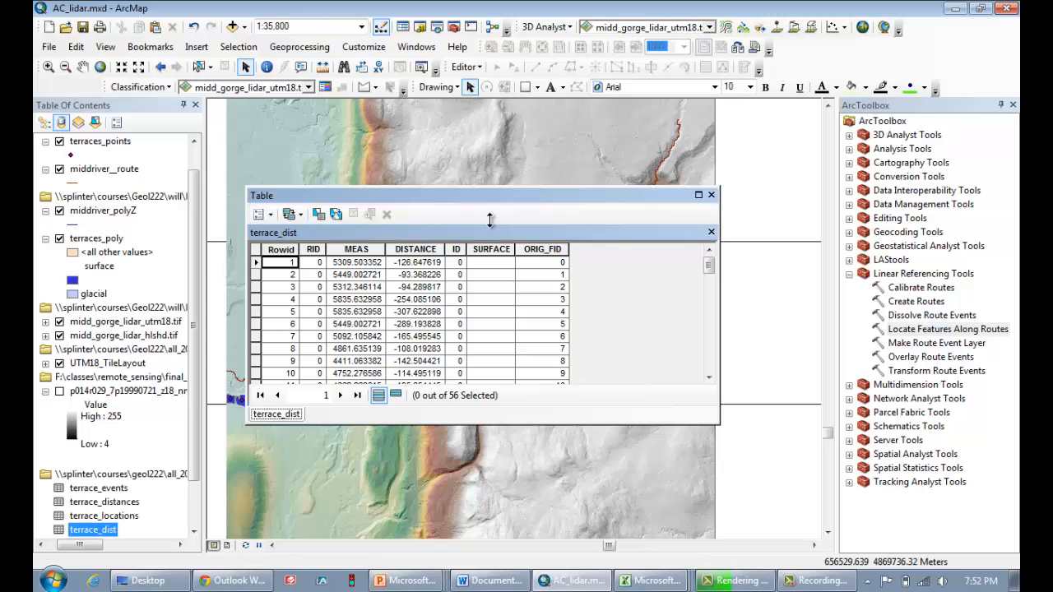
left_click_drag(485, 425, 485, 533)
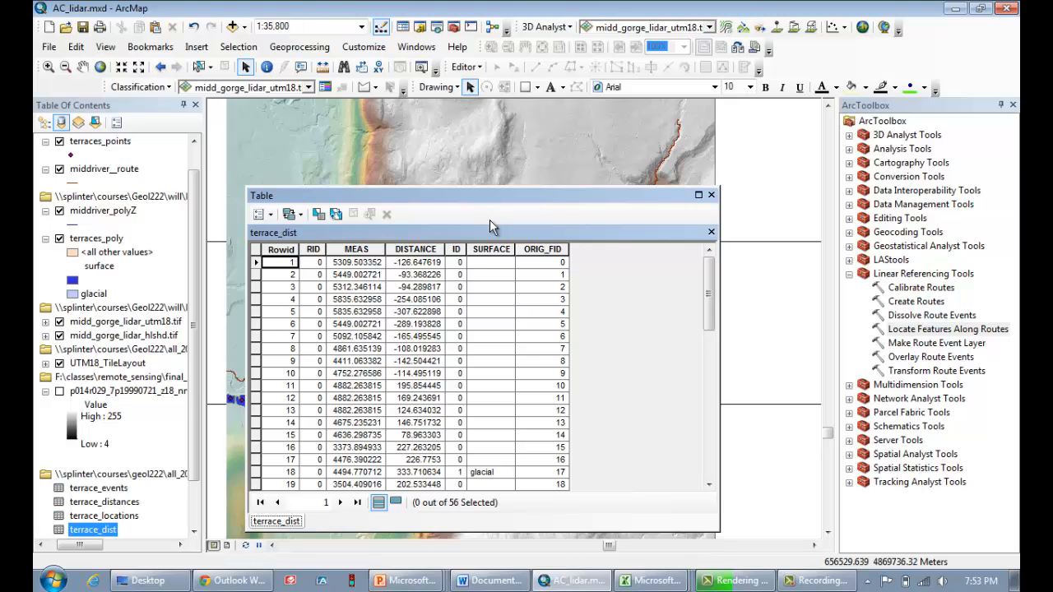
left_click(415, 249)
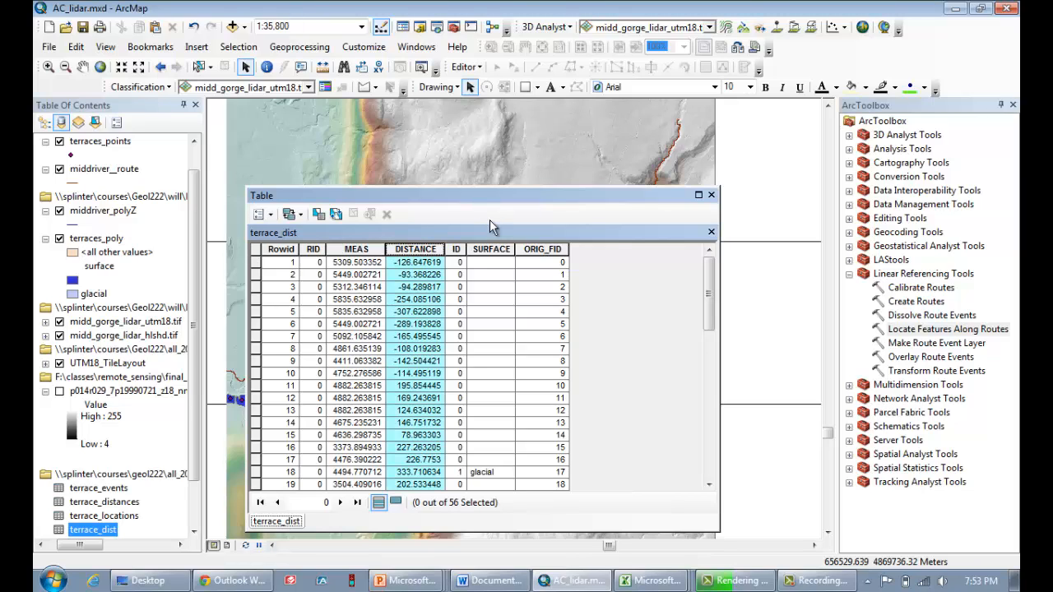
left_click(542, 250)
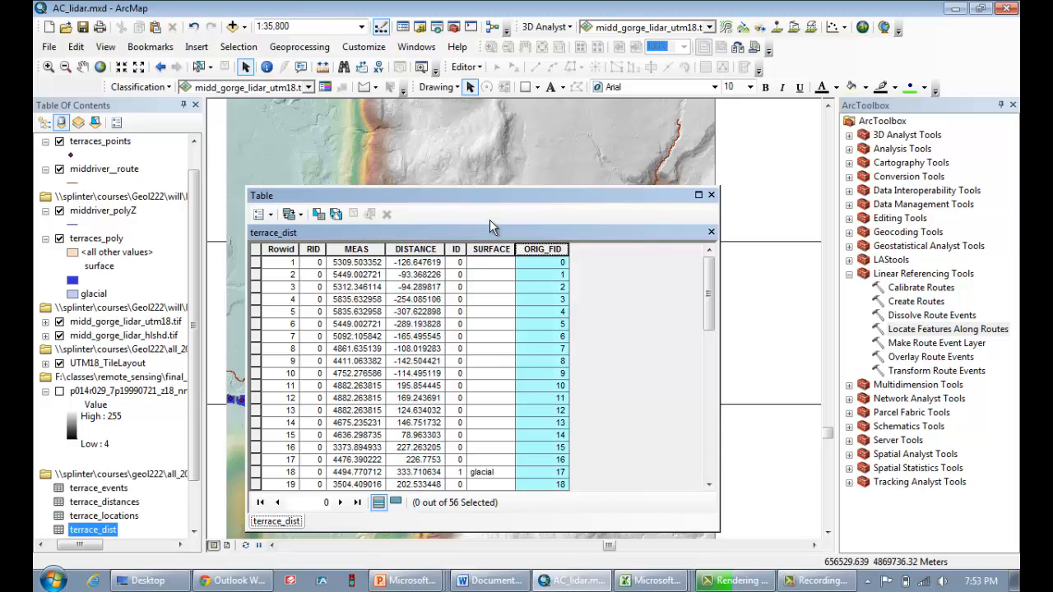
Select all records in the terrace_dist table, from the first row through the last, and copy them
left_click(255, 262)
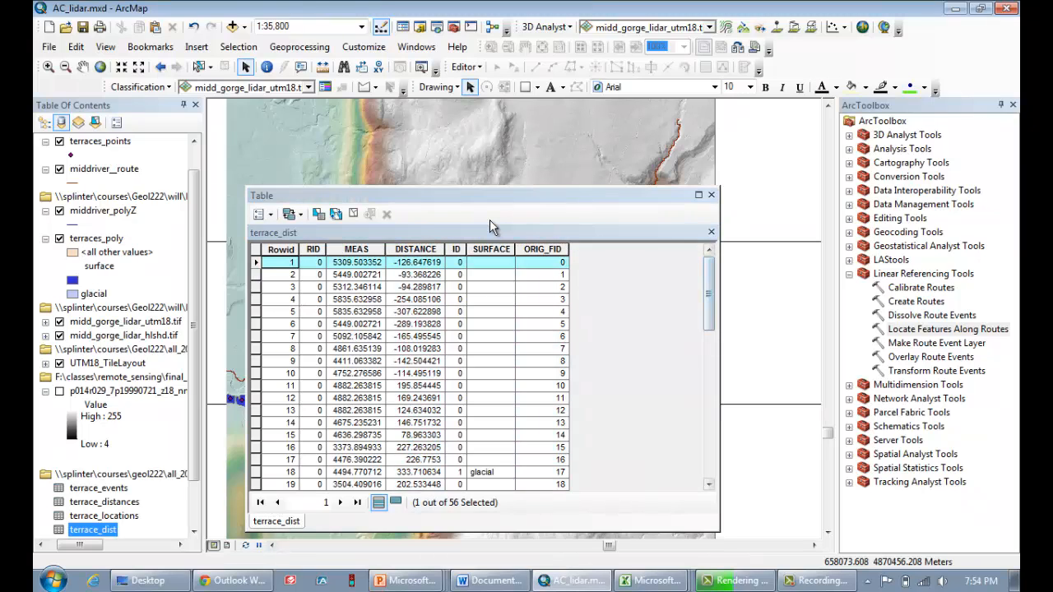
scroll(409, 370, "down", 12)
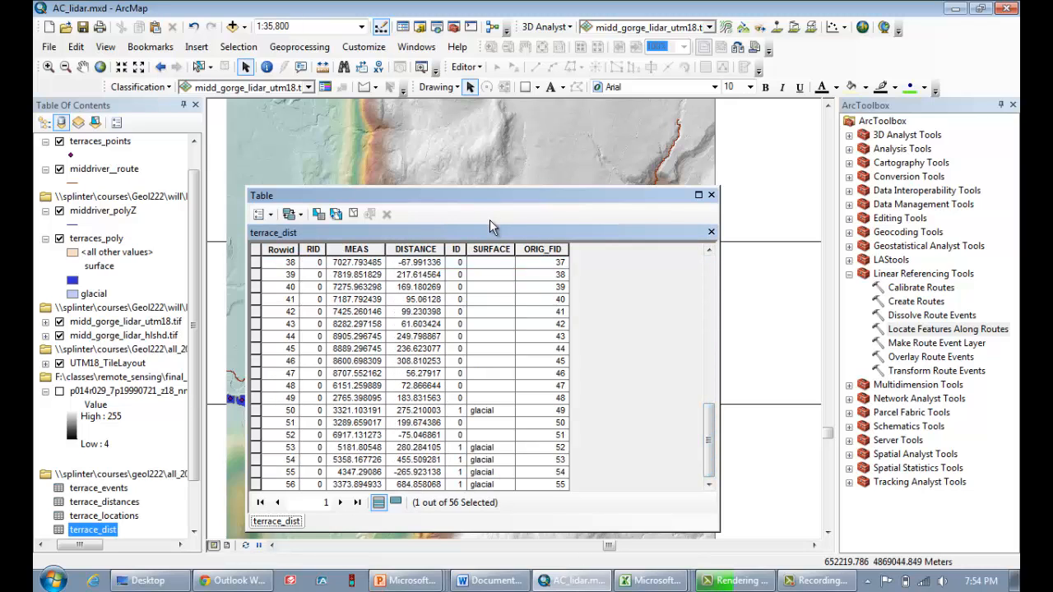
left_click(255, 485, "shift")
right_click(256, 485)
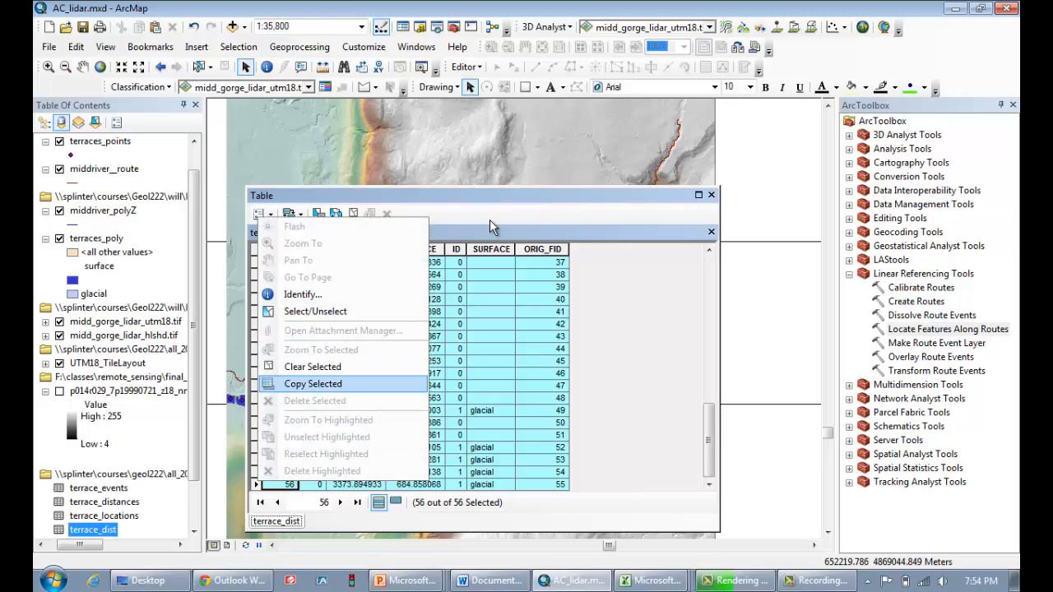
left_click(313, 383)
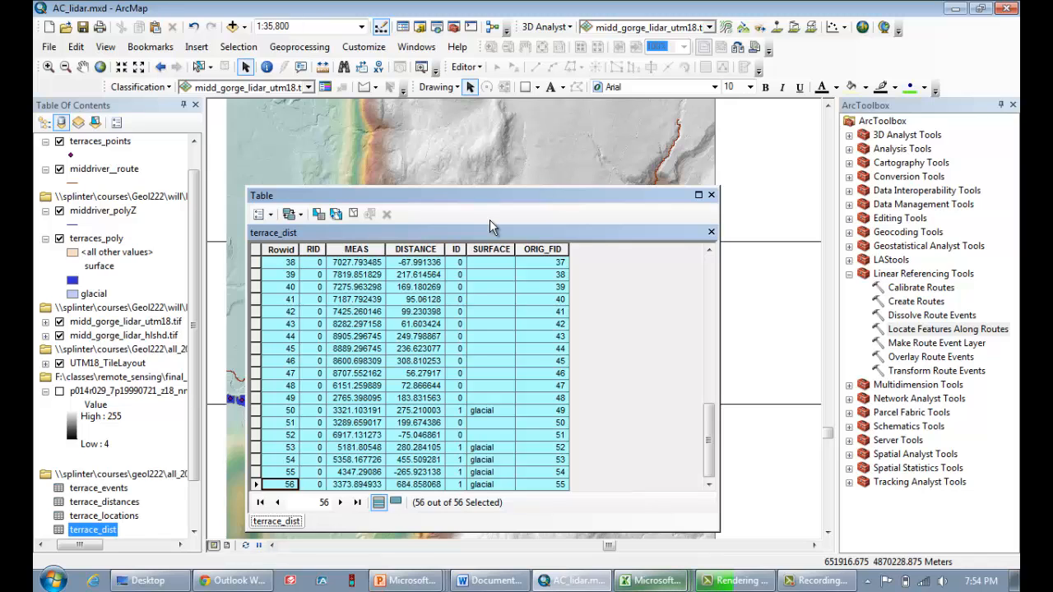
Switch to the blank Excel workbook Book2, paste the copied terrace records at cell A1 of Sheet1, and review the pasted rows
left_click(652, 581)
left_click(570, 549)
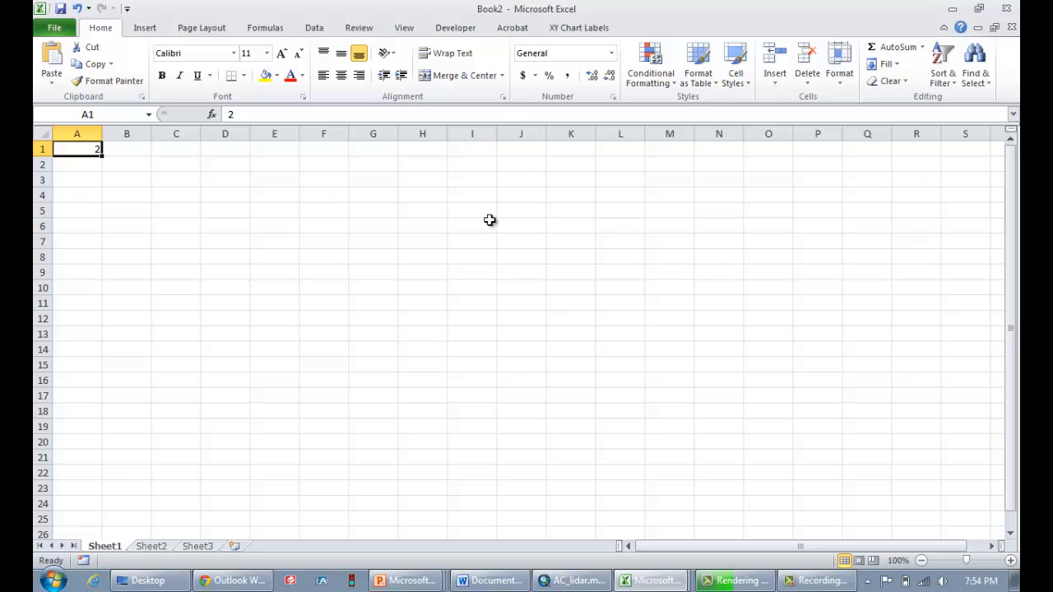
right_click(75, 148)
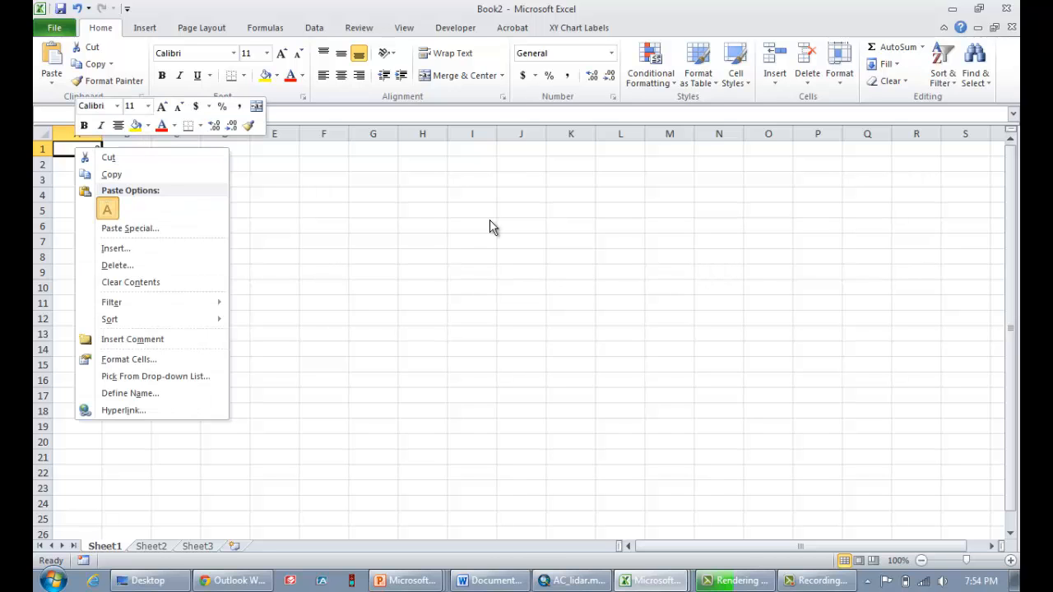
left_click(107, 209)
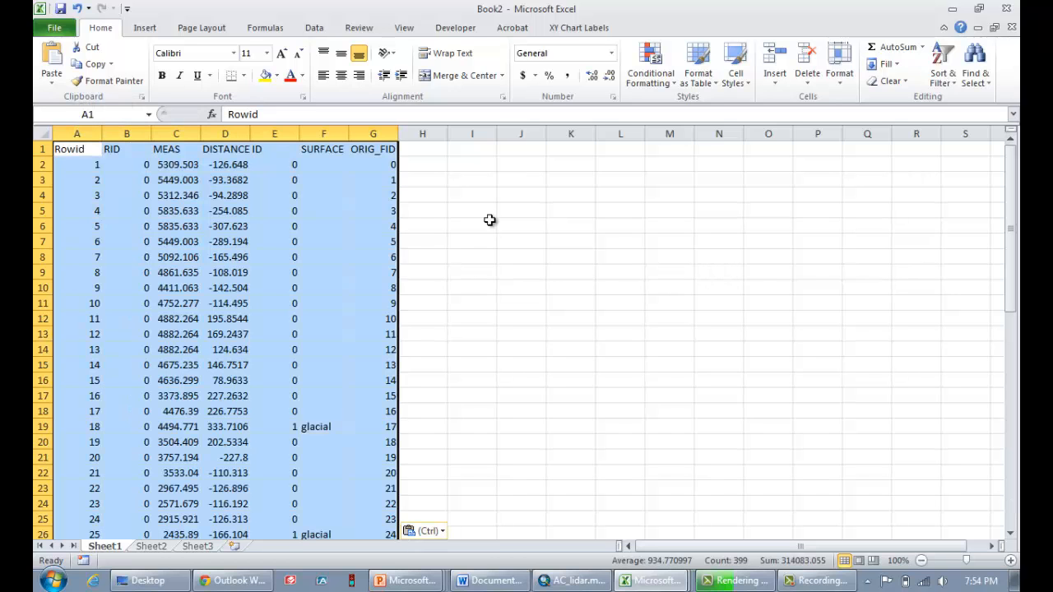
scroll(489, 219, "down", 7)
scroll(490, 219, "up", 7)
Switch back to ArcMap and collapse the Linear Referencing Tools toolbox
key("alt+Tab")
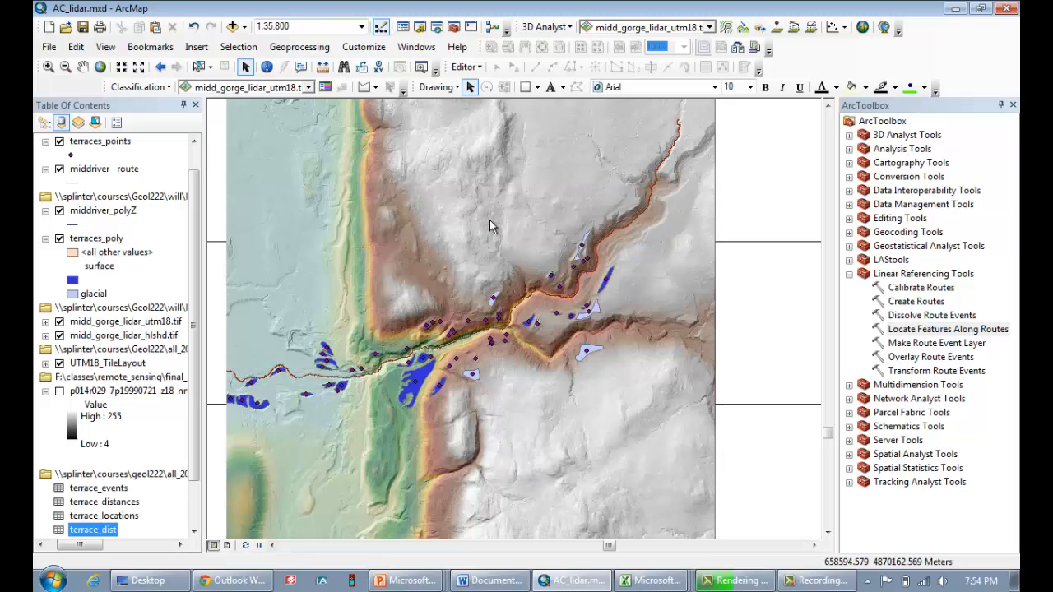
left_click(848, 274)
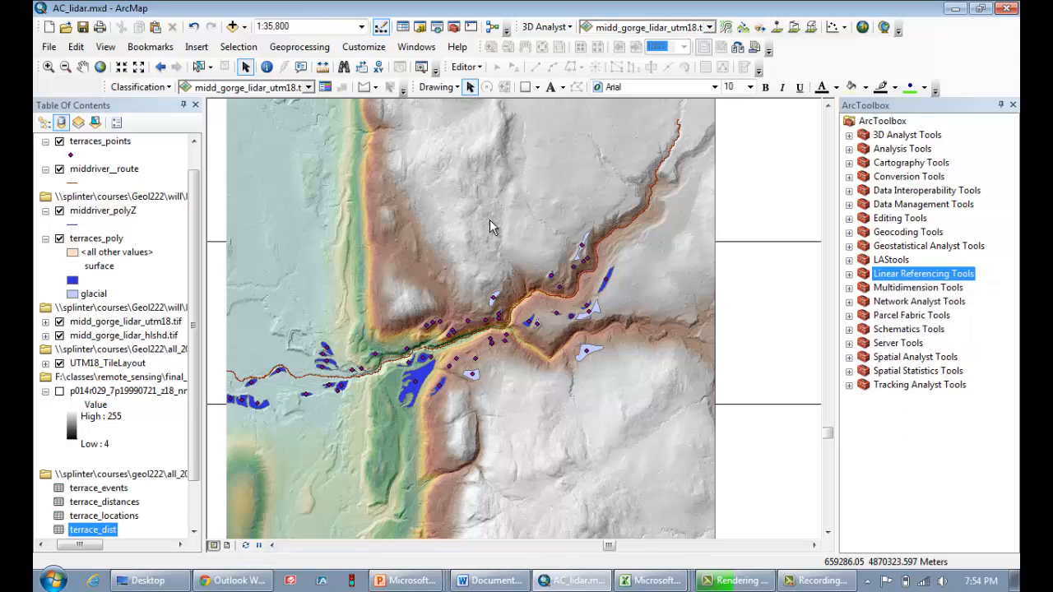
Open the Zonal Statistics as Table tool from the Zonal toolset of the Spatial Analyst toolbox
left_click(849, 371)
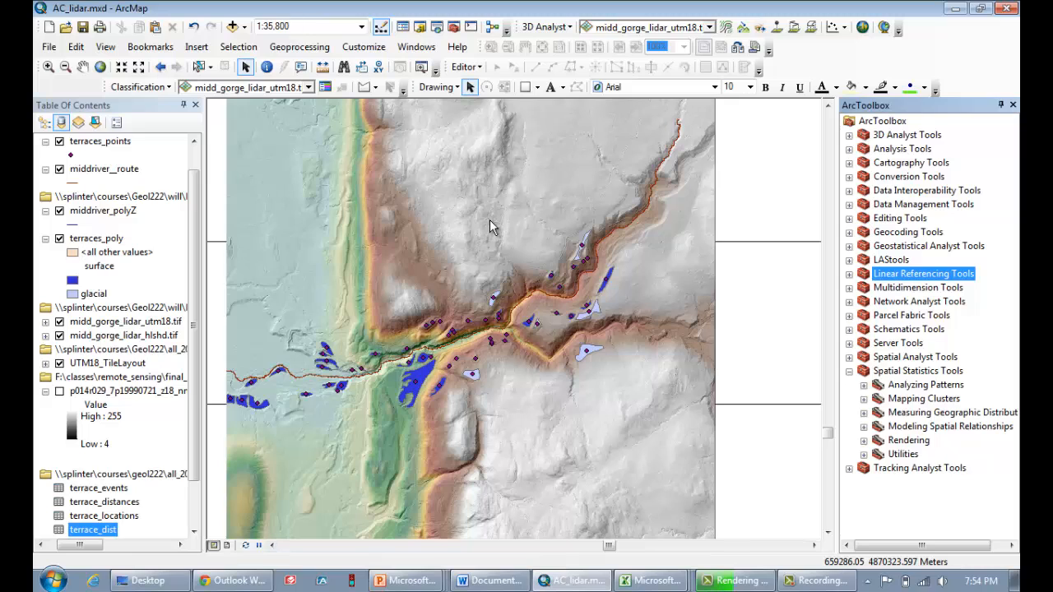
left_click(849, 371)
left_click(915, 357)
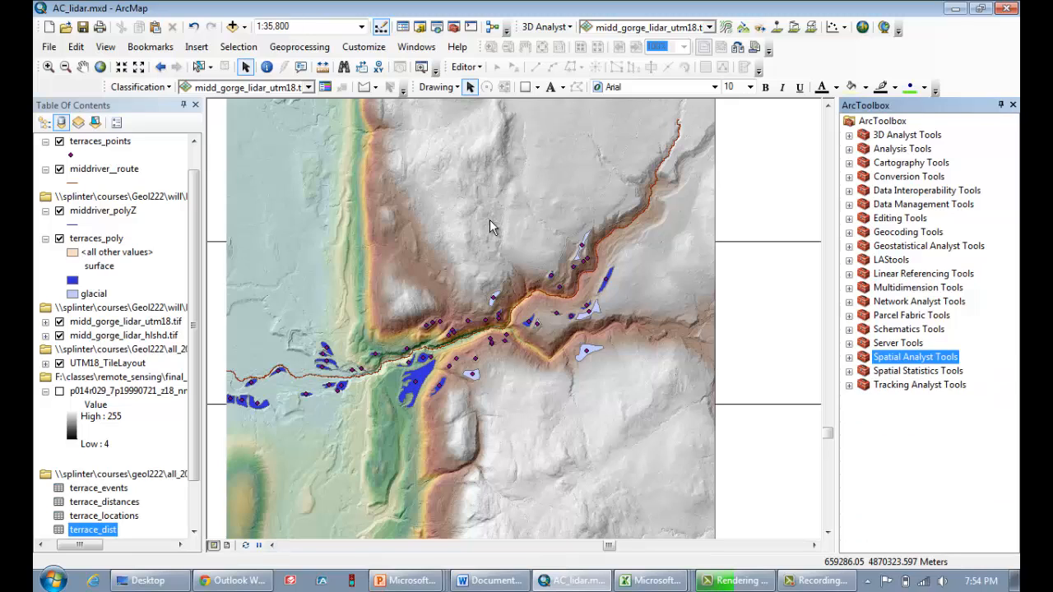
left_click(849, 357)
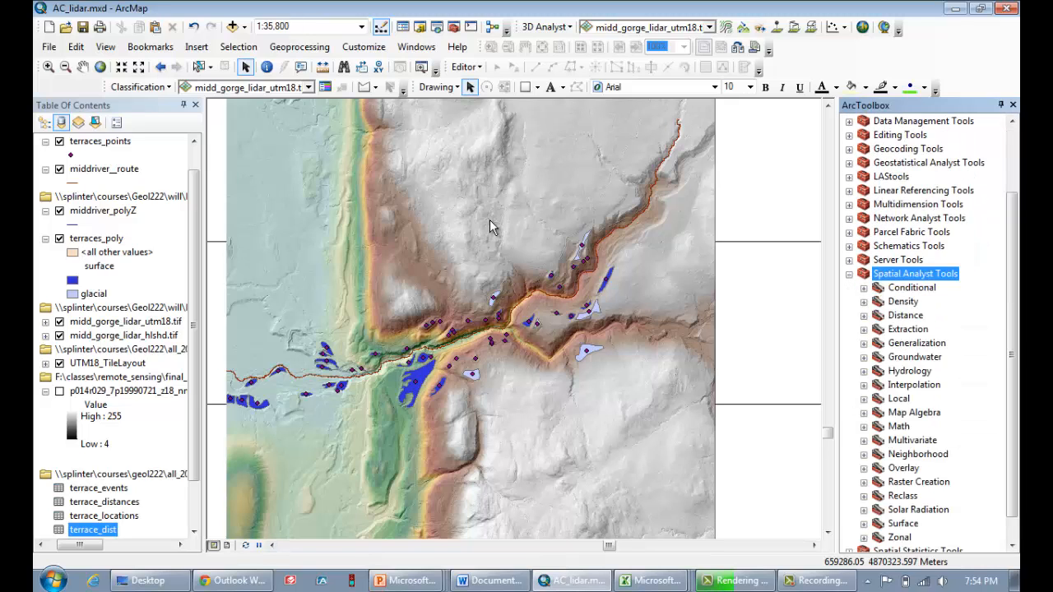
left_click(863, 537)
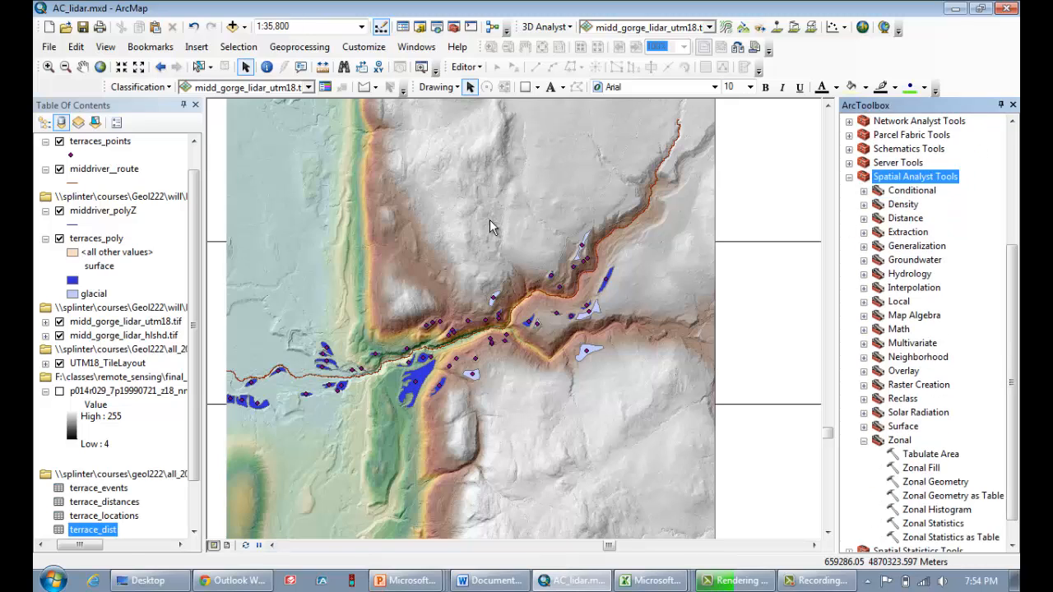
left_click(950, 537)
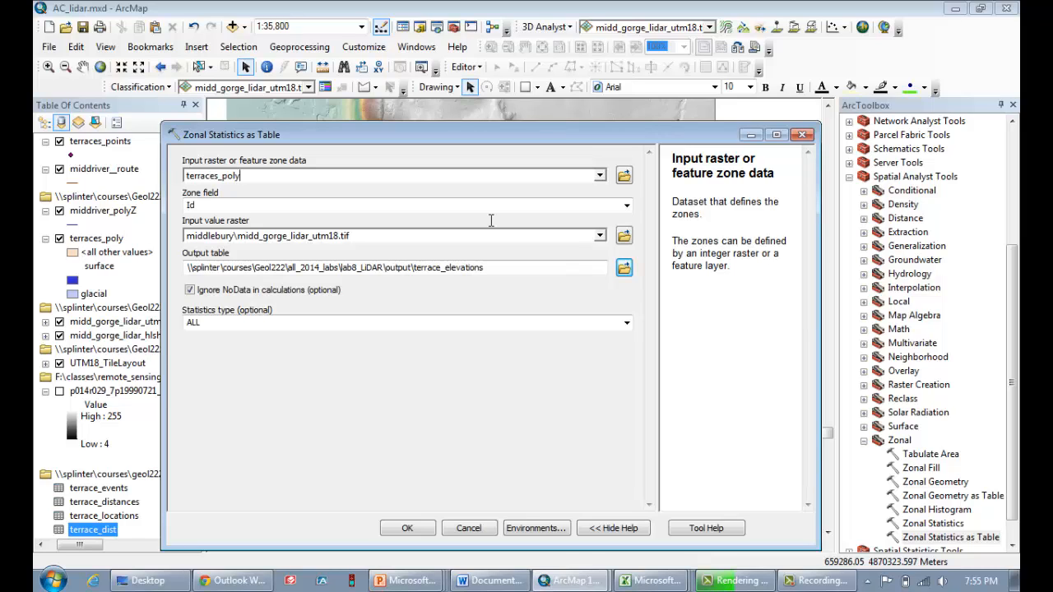
Set the zone field for the terraces_poly zone data to FID
key("Tab")
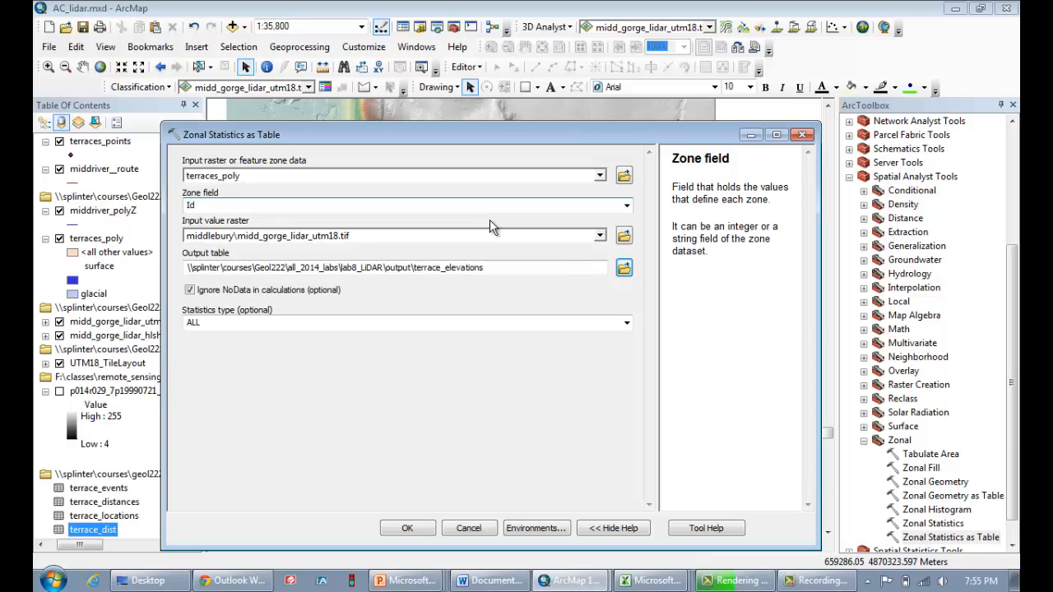
key("alt+Down")
left_click(489, 220)
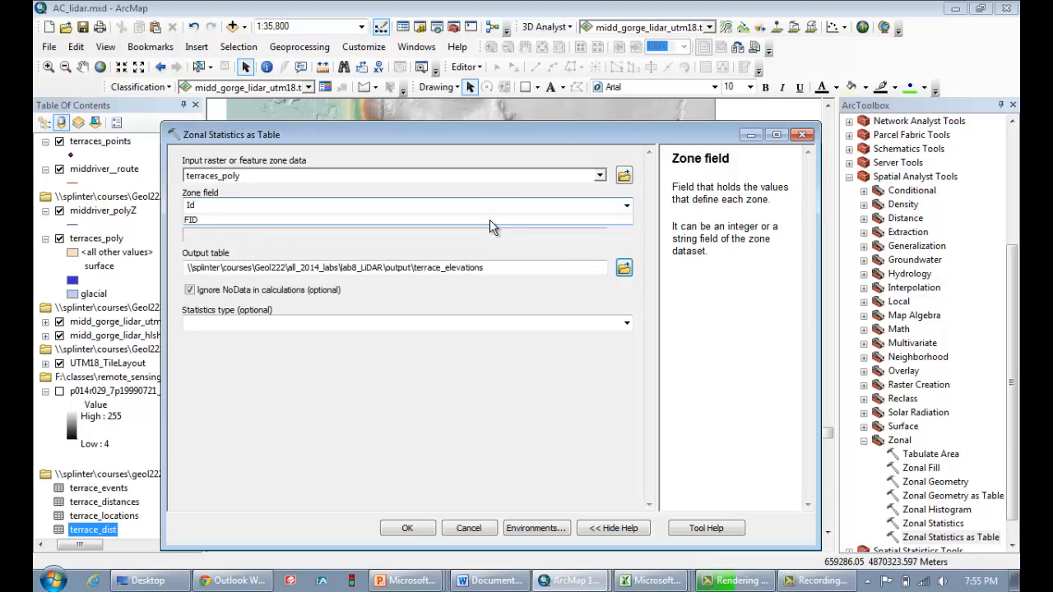
key("alt+Down")
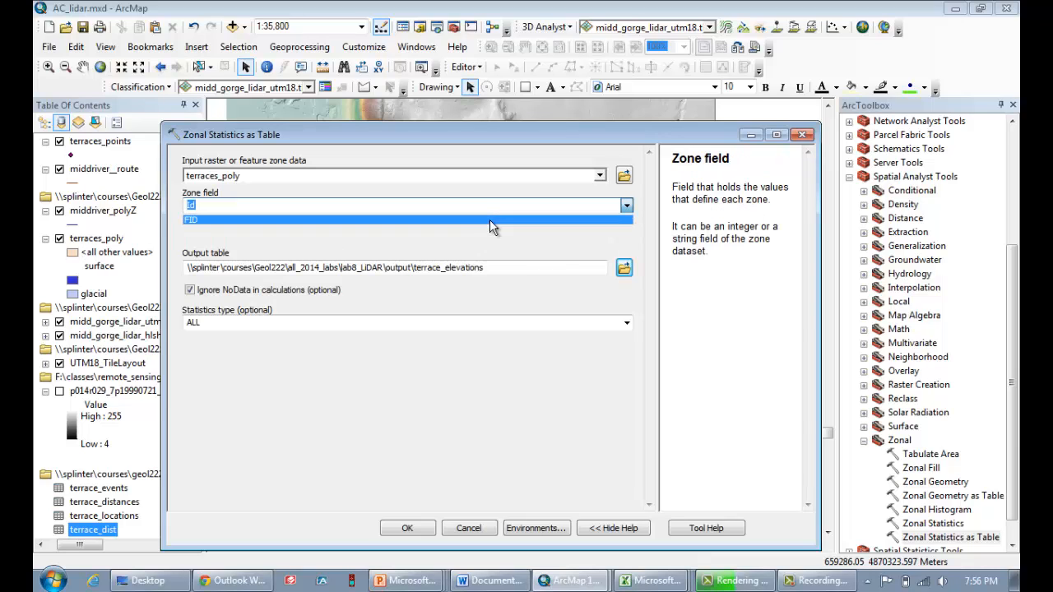
left_click(490, 220)
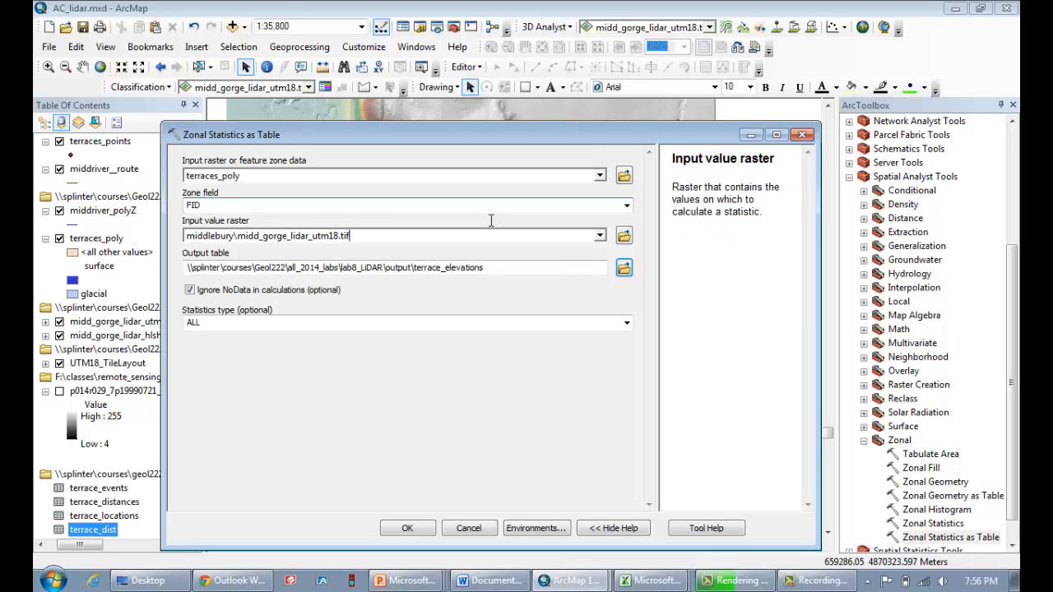
Check that the input value raster is midd_gorge_lidar_utm18.tif by highlighting its file name
key("shift+Left")
key("shift+Left")
key("shift+Left")
key("shift+Left")
key("shift+Left")
key("shift+Left")
key("shift+Left")
key("shift+Left")
key("shift+Left")
key("shift+Left")
key("shift+Left")
key("shift+Left")
key("shift+Left")
key("shift+Left")
key("shift+Left")
key("shift+Left")
key("shift+Left")
key("shift+Left")
key("shift+Left")
key("shift+Left")
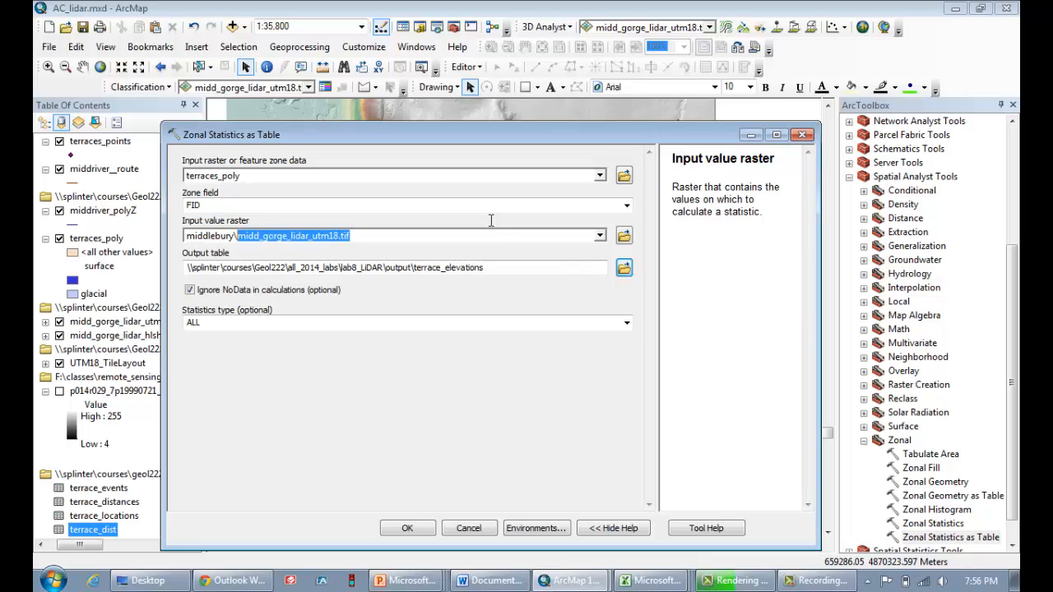
Check the output table name terrace_elevations, keep the statistics type ALL, and run Zonal Statistics as Table
key("Tab")
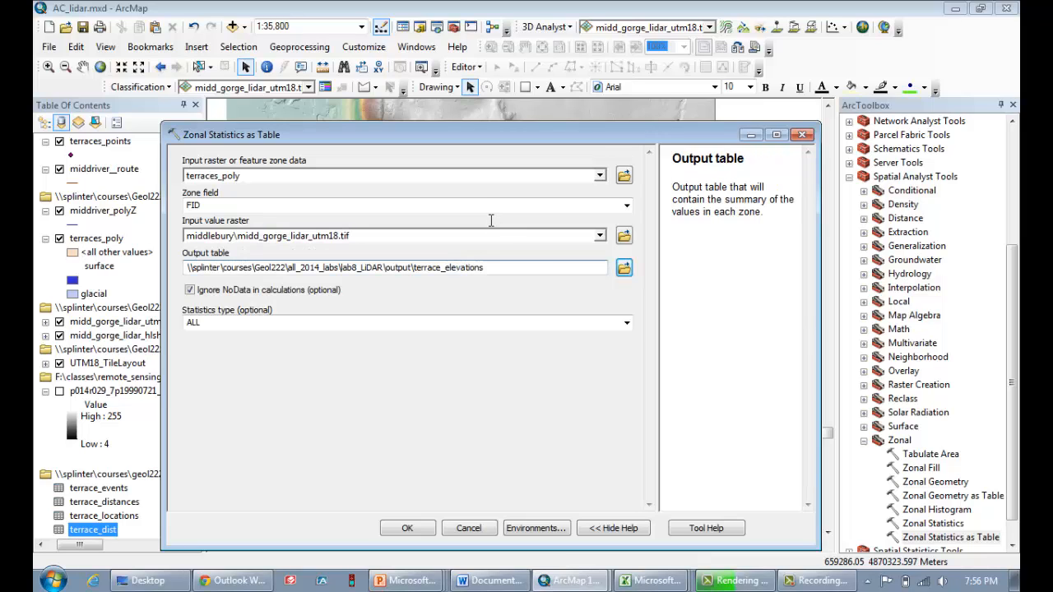
key("shift+Left")
key("shift+Left")
key("shift+Left")
key("shift+Left")
key("shift+Left")
key("shift+Left")
key("shift+Left")
key("shift+Left")
key("shift+Left")
key("shift+Left")
key("shift+Left")
key("shift+Left")
key("shift+Left")
key("shift+Left")
key("shift+Left")
key("shift+Left")
key("shift+Left")
key("shift+Left")
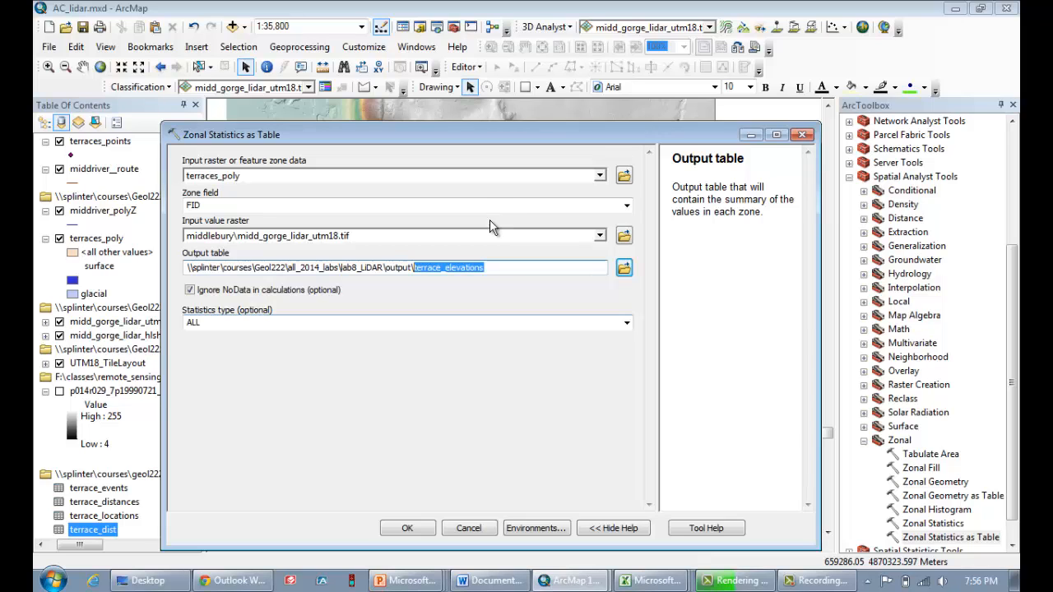
key("Tab")
key("Return")
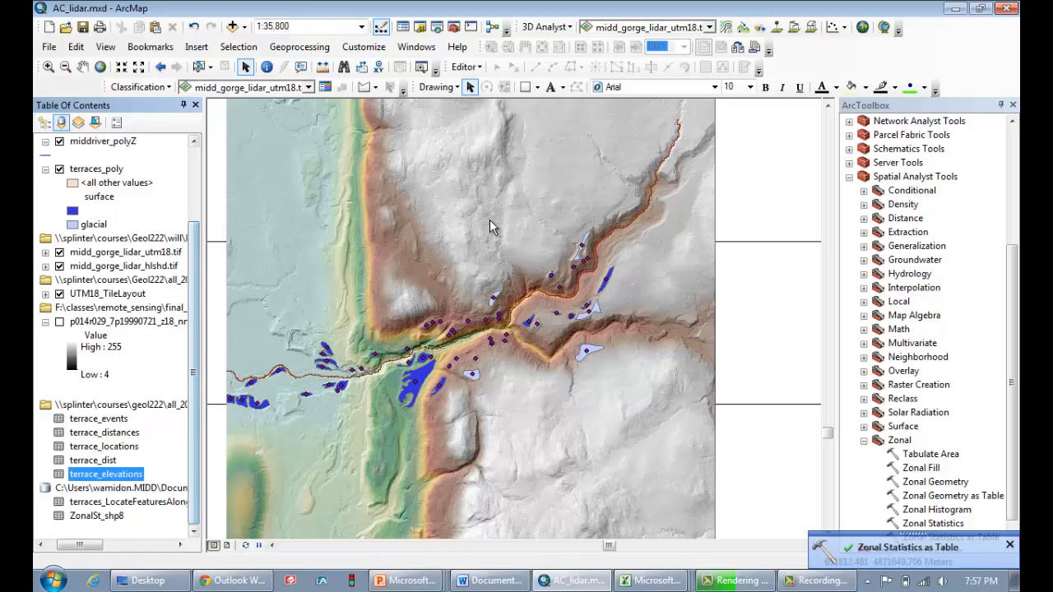
Open the terrace_elevations table from the table of contents and highlight its MEAN column
key("F2")
key("shift+F10")
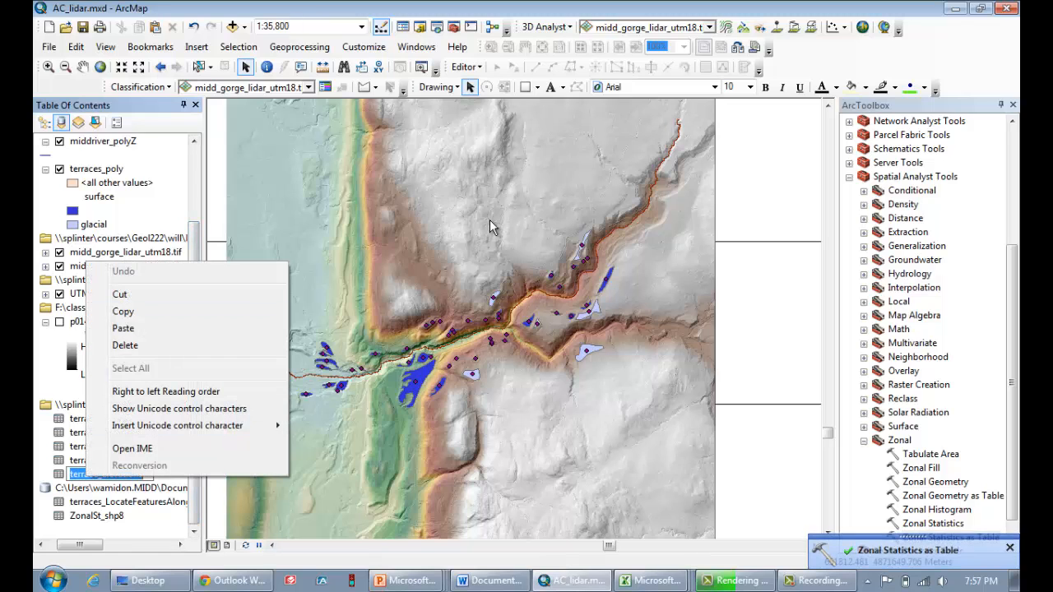
key("Escape")
key("shift+F10")
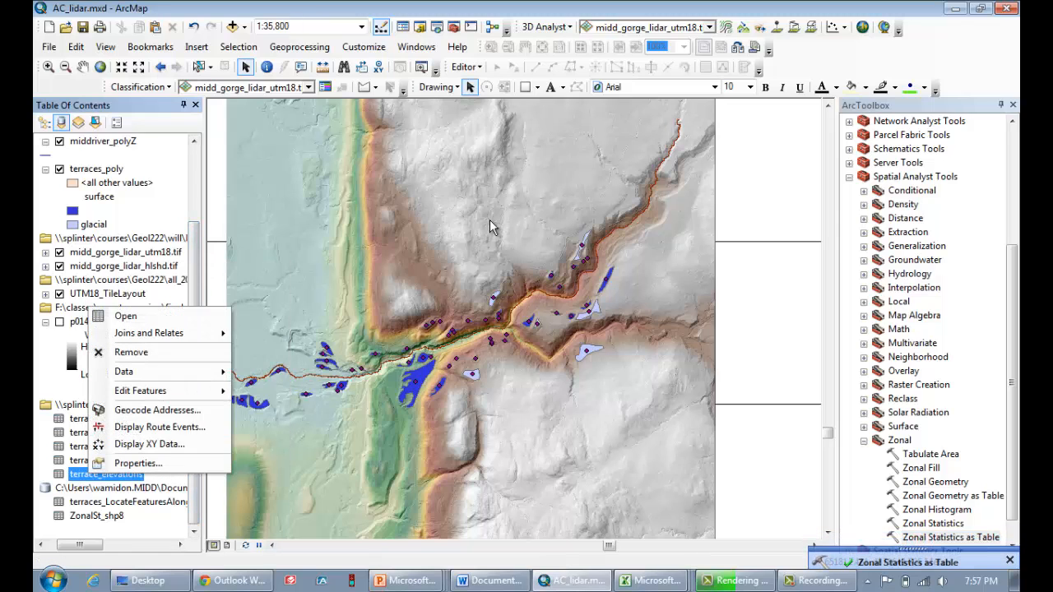
key("Down")
key("Return")
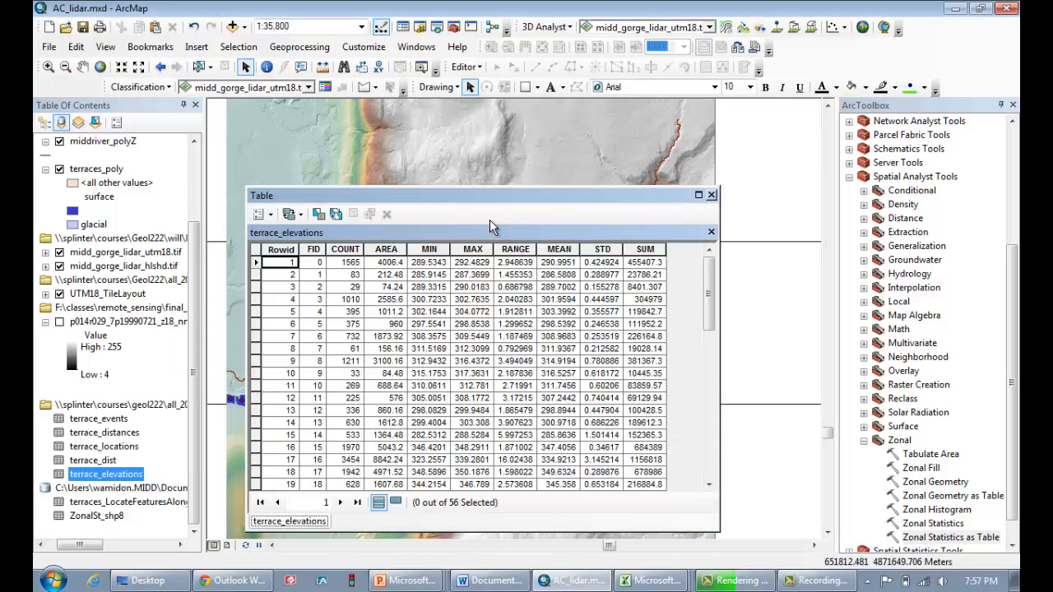
left_click(559, 249)
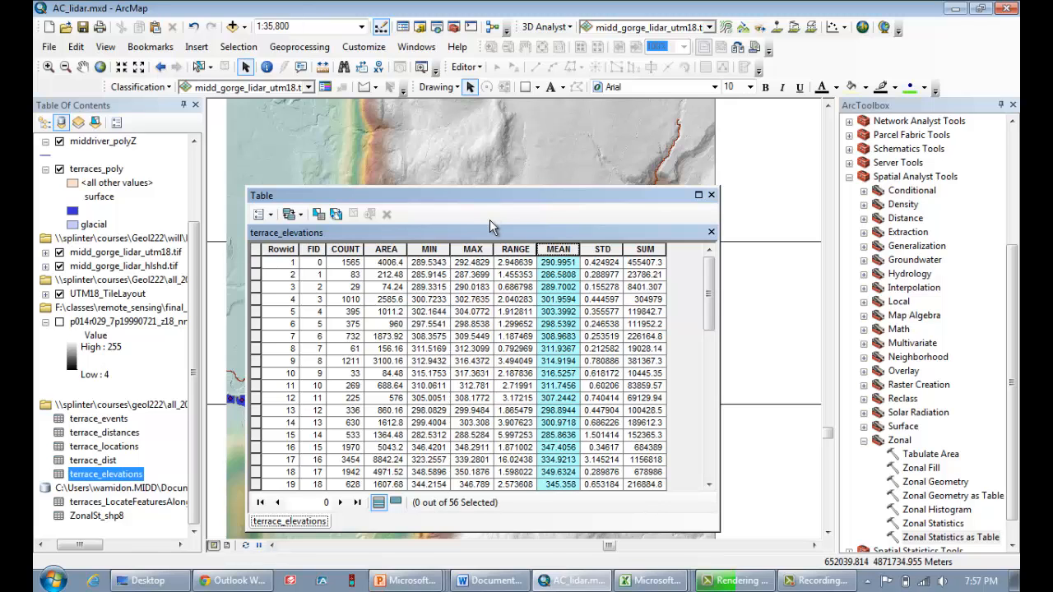
Select all records in the terrace_elevations table, from the first row through the last, and copy them
left_click(256, 262)
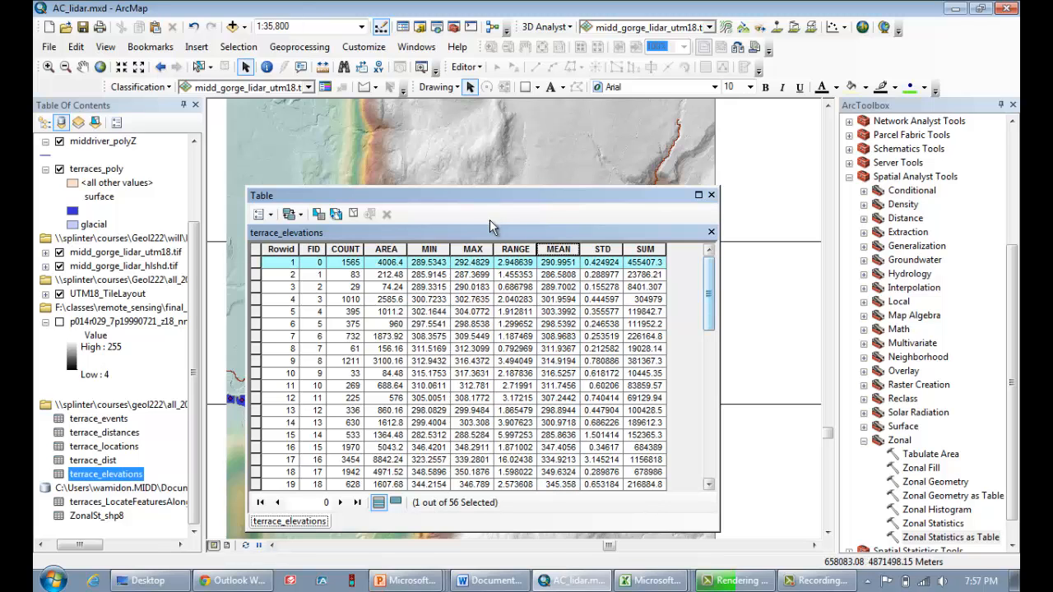
scroll(458, 370, "down", 12)
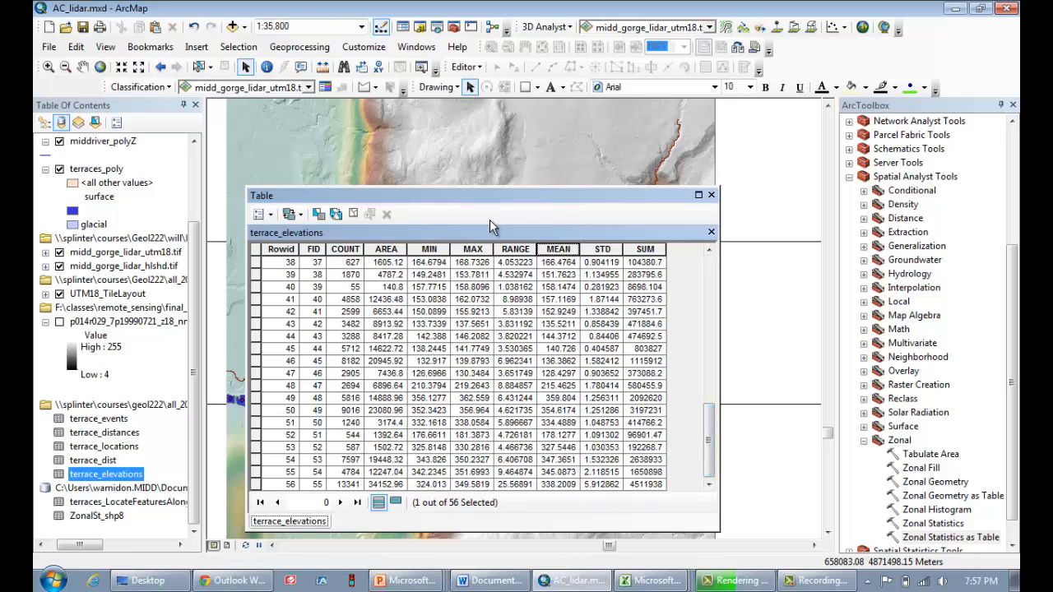
left_click(256, 484, "shift")
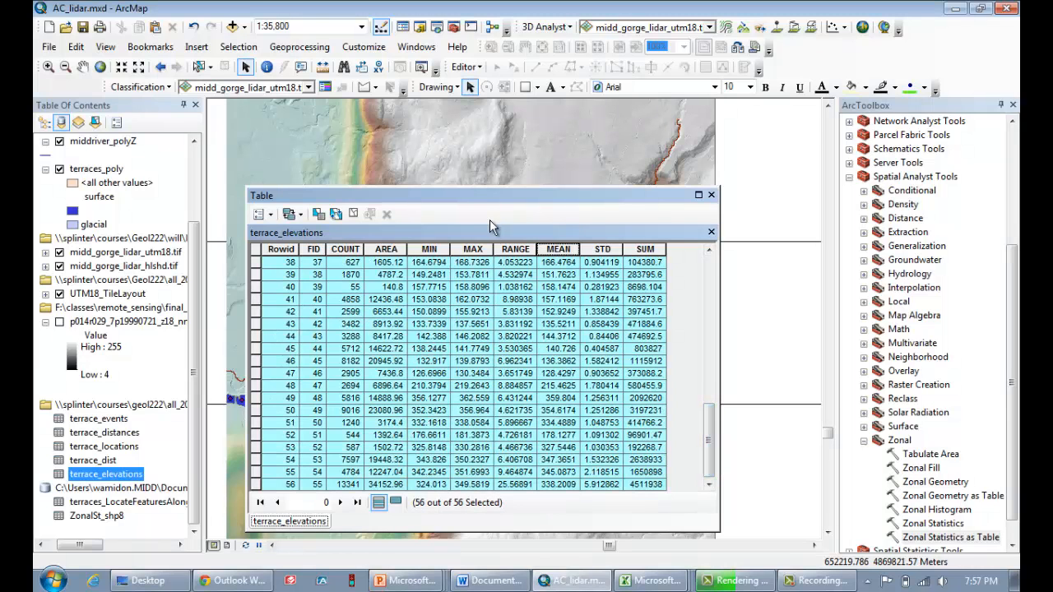
right_click(256, 484)
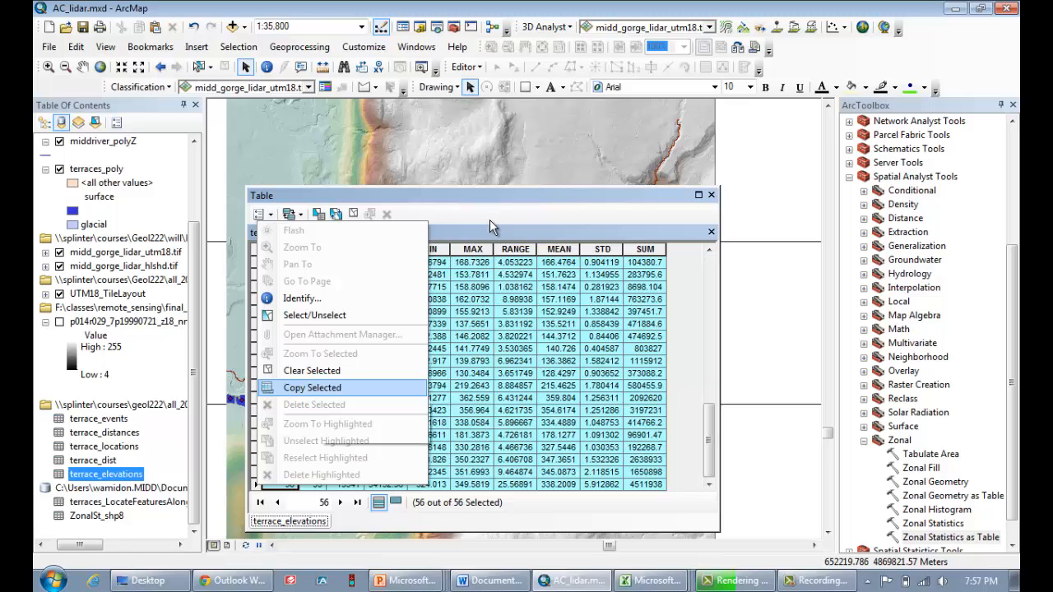
left_click(312, 388)
Switch to the Excel workbook Book2 and paste the copied elevation records at cell I1 of Sheet1, beside the distance data
left_click(650, 581)
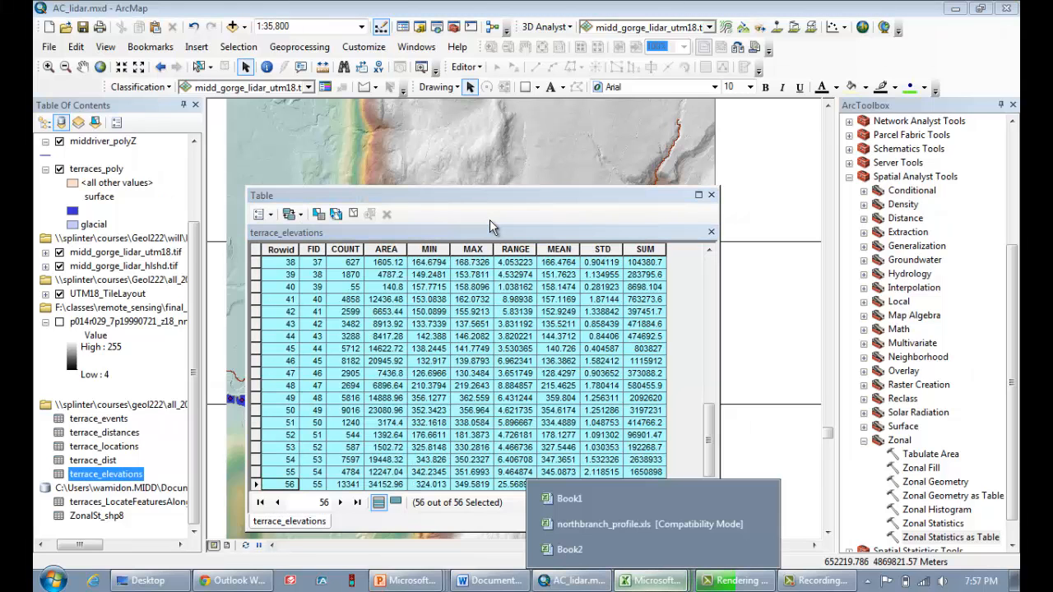
left_click(625, 499)
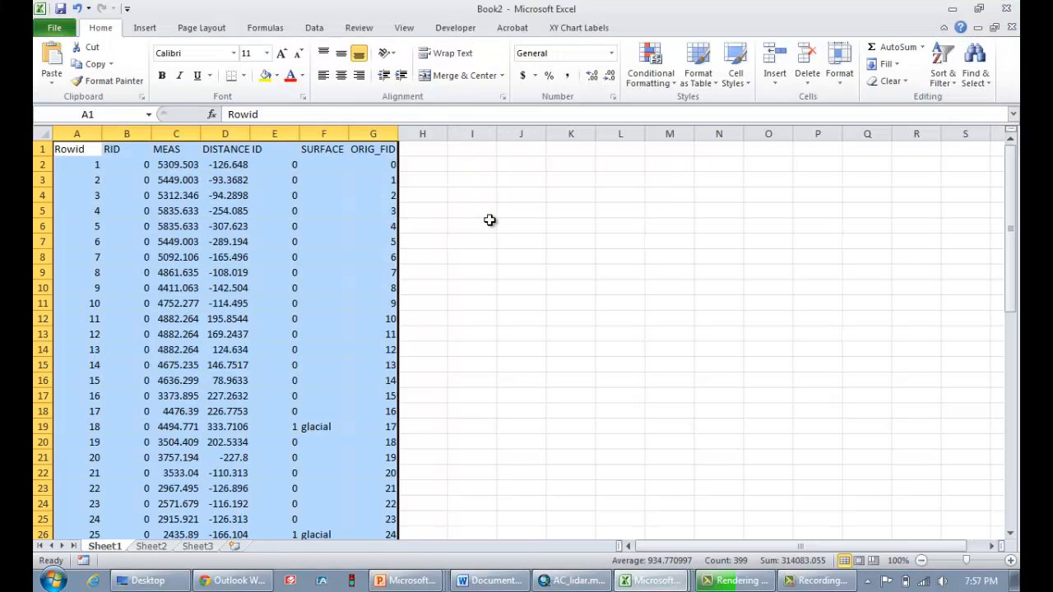
left_click(472, 149)
right_click(472, 149)
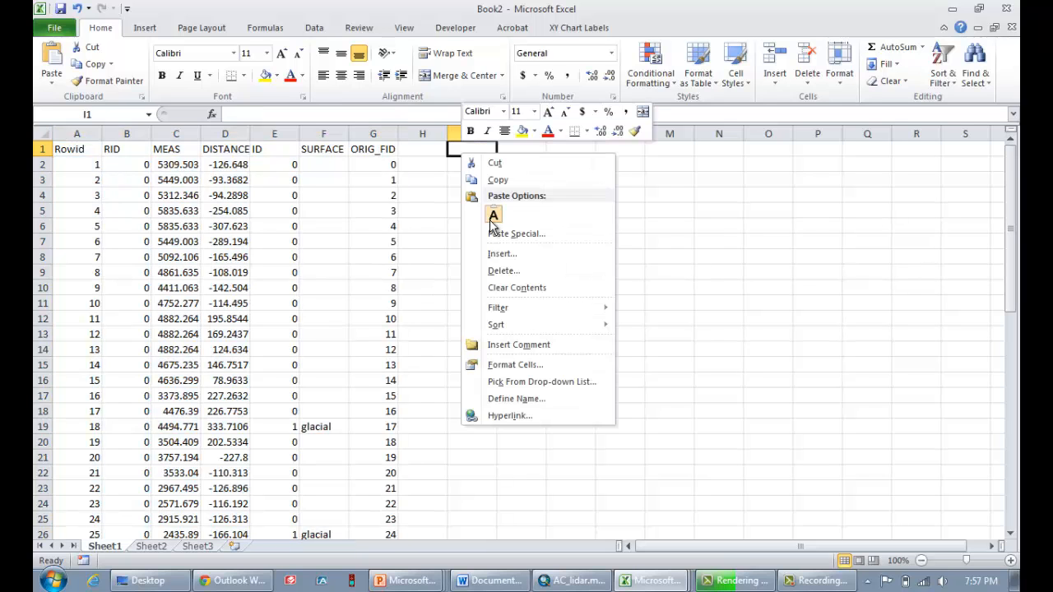
left_click(491, 216)
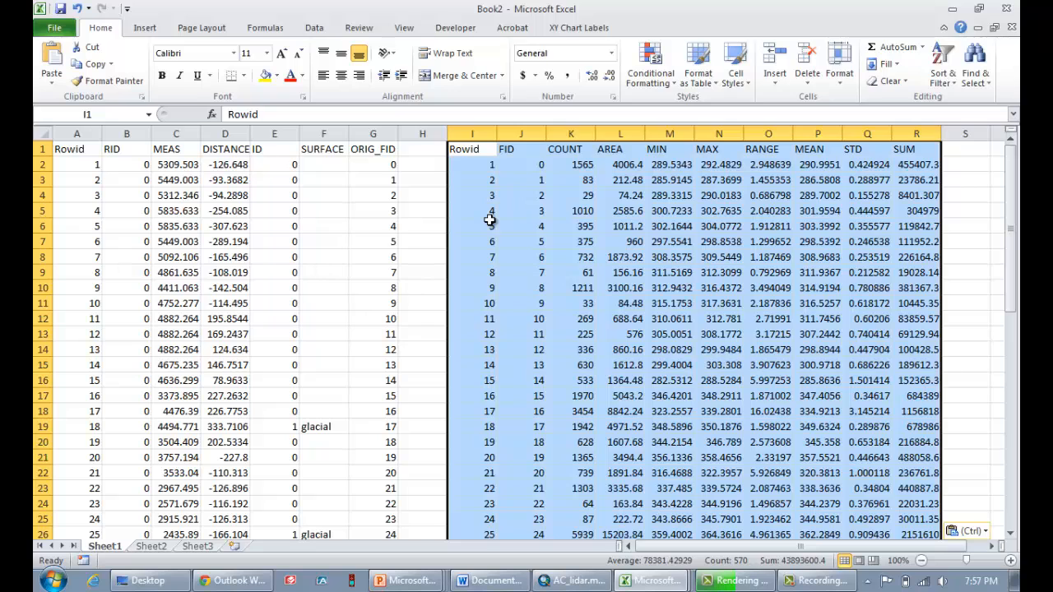
Compare the ORIG_FID values in column G with the FID values in column J down to row 57
left_click(521, 226)
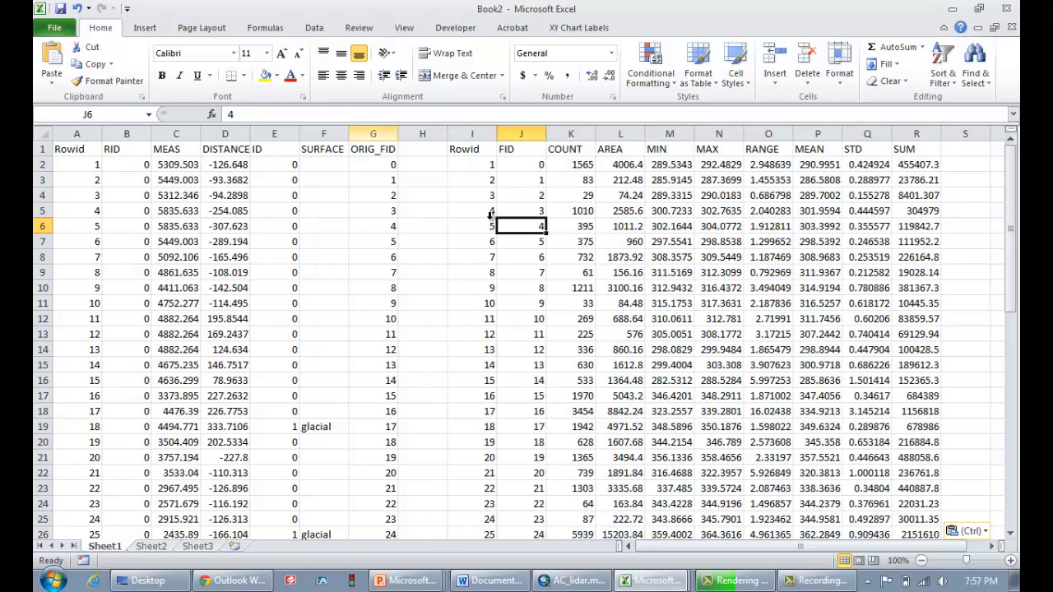
left_click(372, 133)
left_click(372, 149)
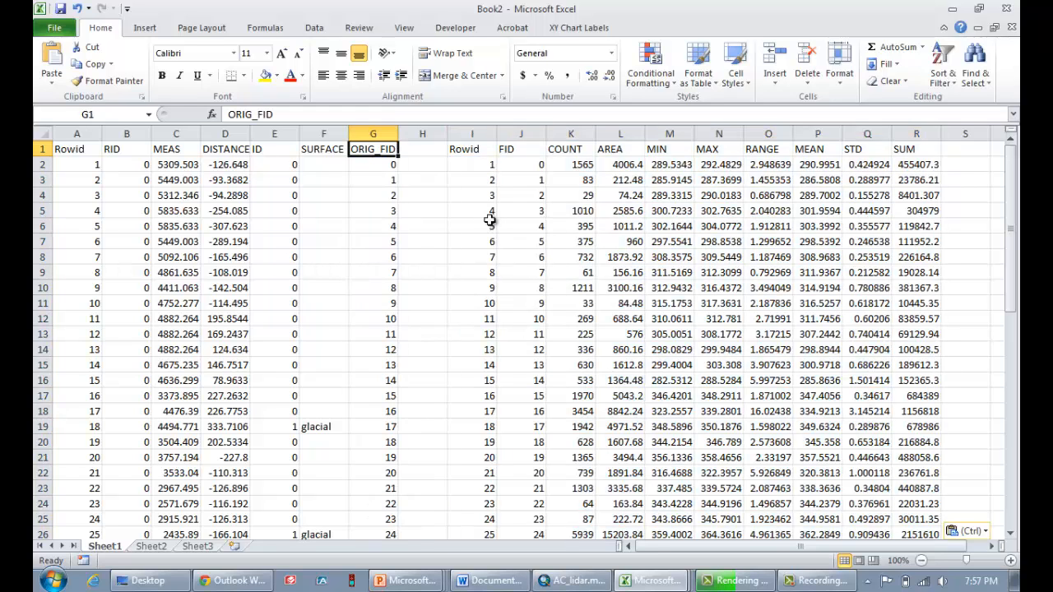
left_click(521, 165)
left_click(521, 134)
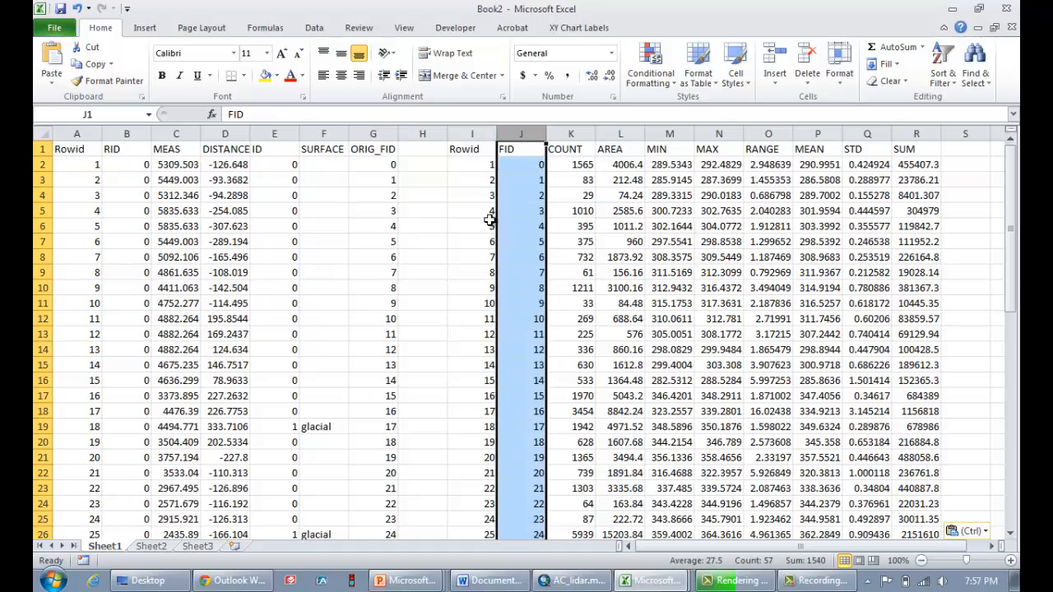
scroll(490, 220, "down", 9)
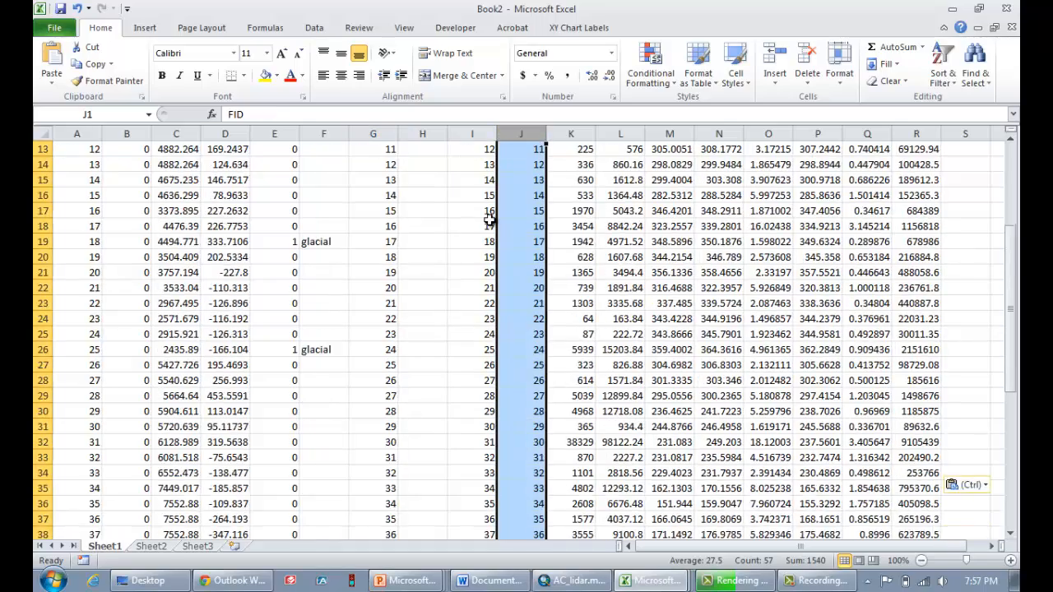
scroll(489, 221, "down", 4)
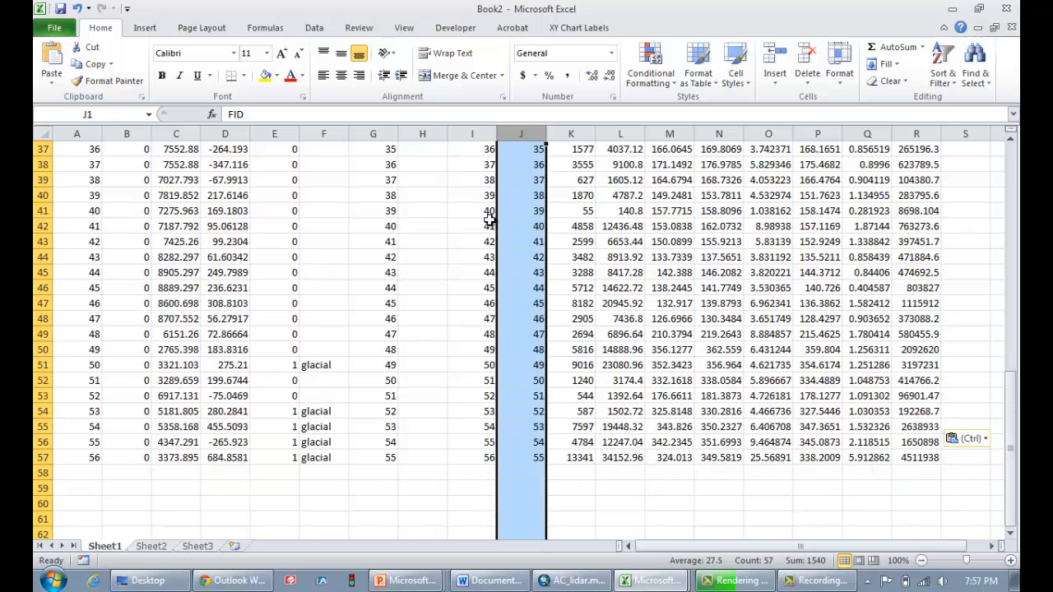
left_click(521, 411)
left_click(373, 412)
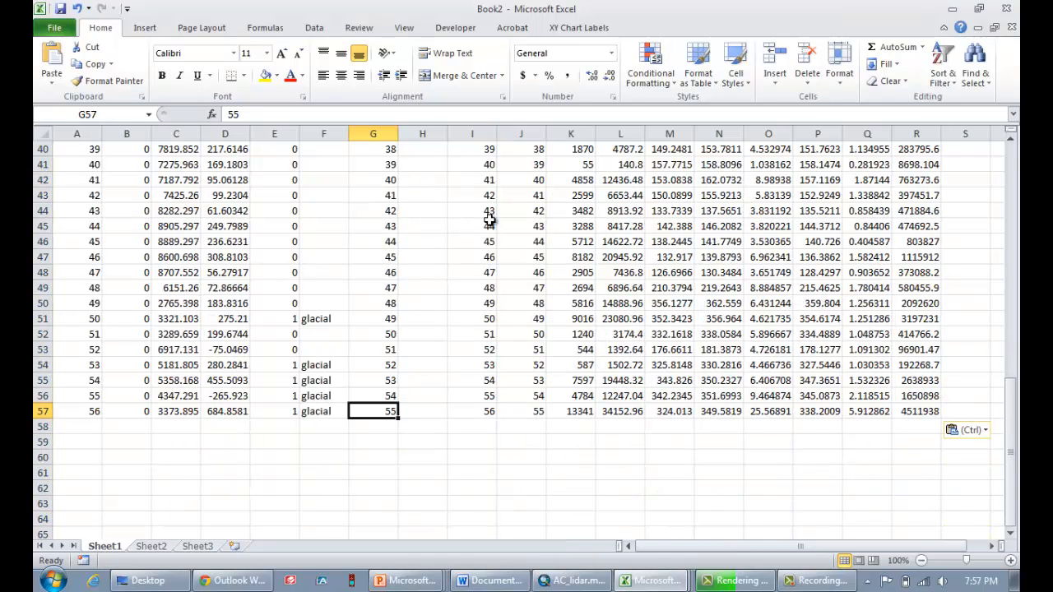
left_click(520, 412)
left_click(373, 412)
left_click(521, 257)
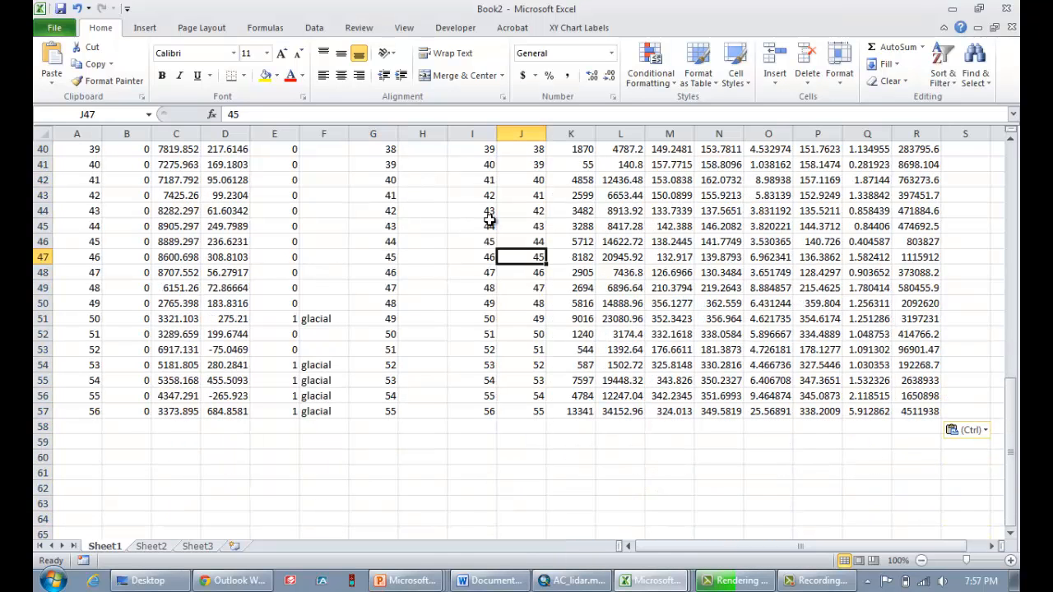
left_click(372, 256)
scroll(489, 220, "up", 13)
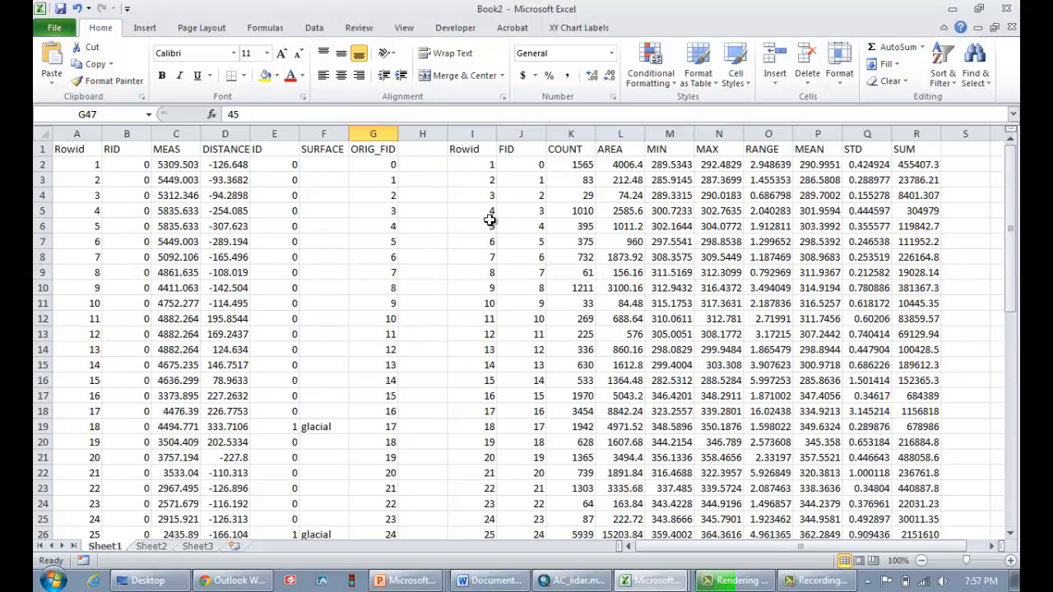
Highlight rows 2, 3 and 4 in turn to check that the distance and elevation records line up
left_click(43, 165)
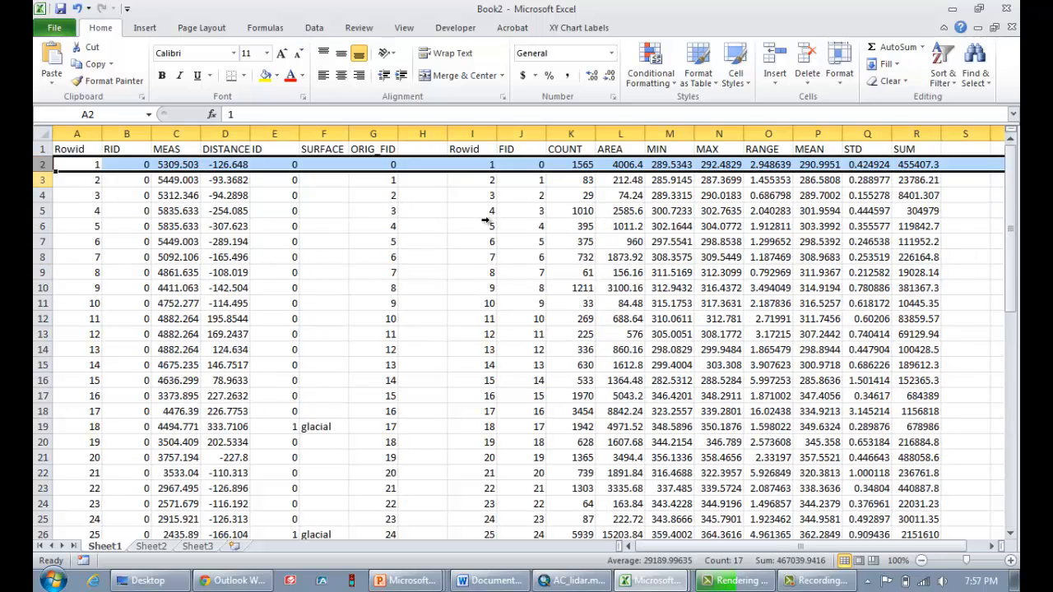
left_click(43, 180)
left_click(43, 196)
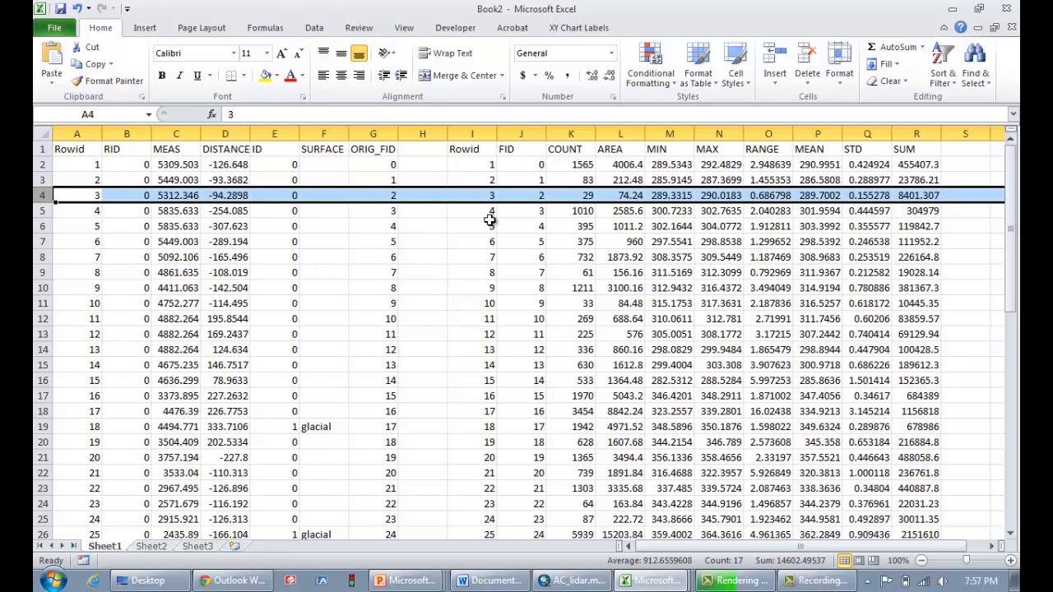
Switch to the northbranch_profile.xls workbook and copy its X and Y columns, A and B
mouse_move(651, 581)
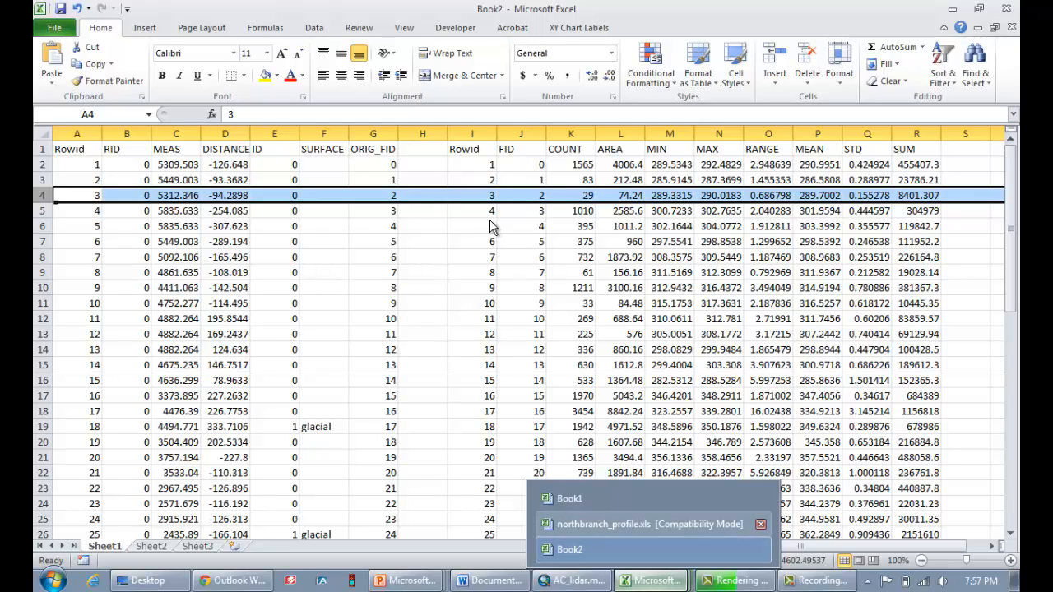
left_click(604, 524)
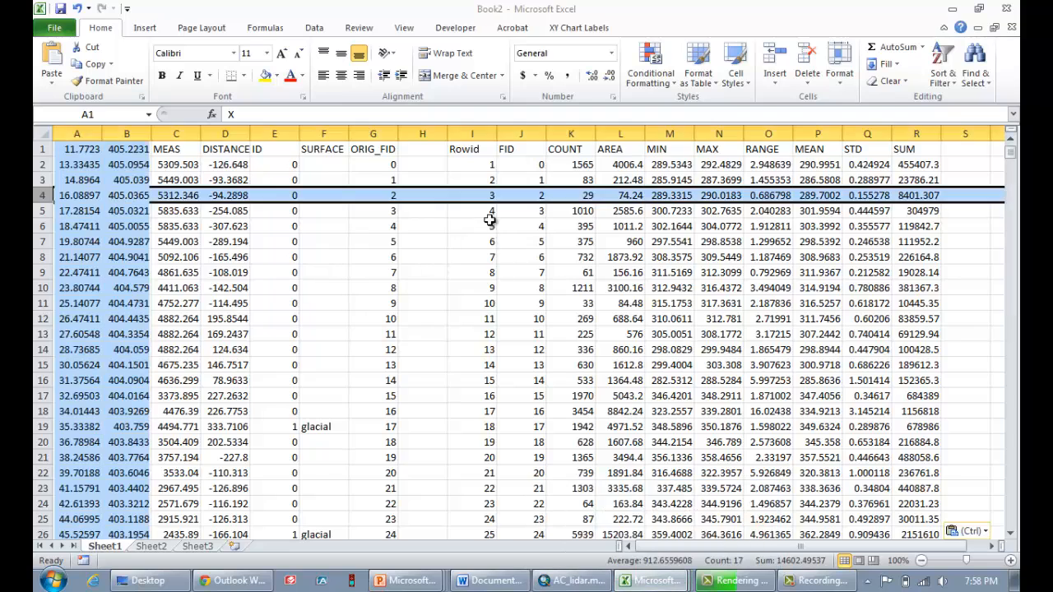
scroll(490, 219, "up", 3)
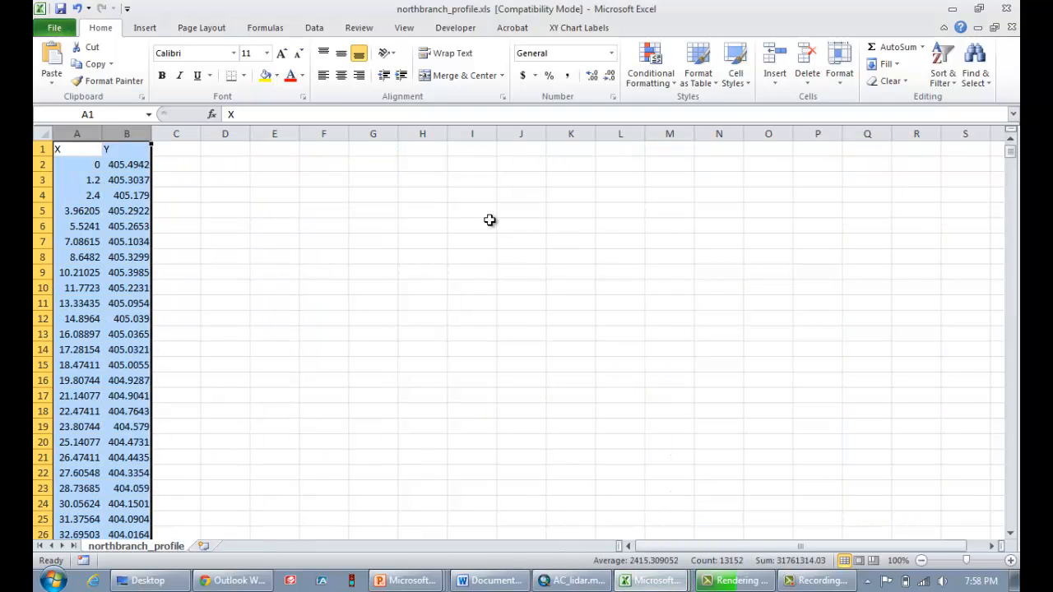
left_click_drag(77, 134, 127, 133)
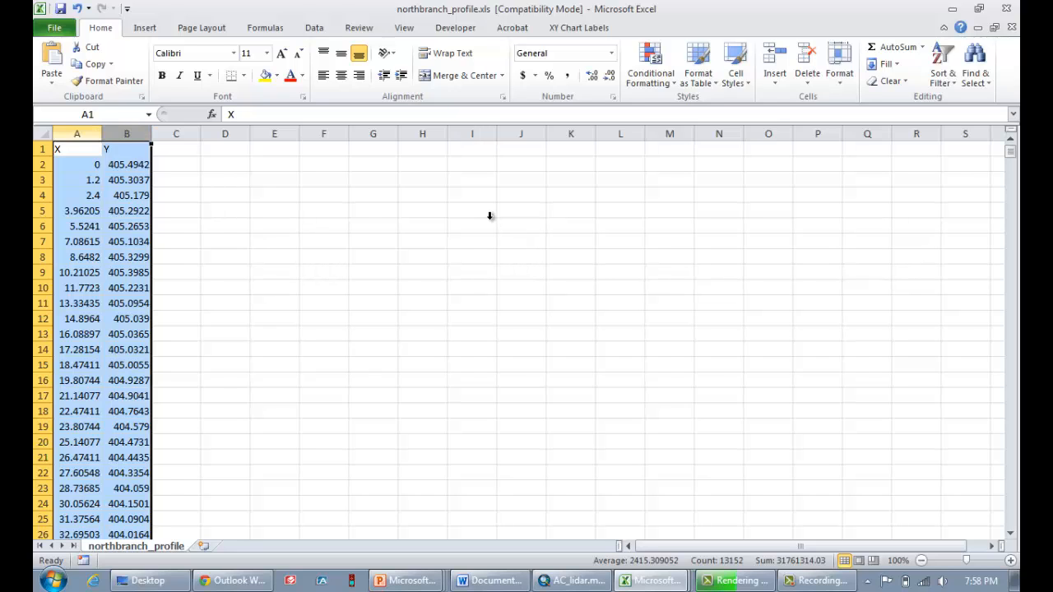
left_click_drag(77, 133, 126, 133)
key("ctrl+c")
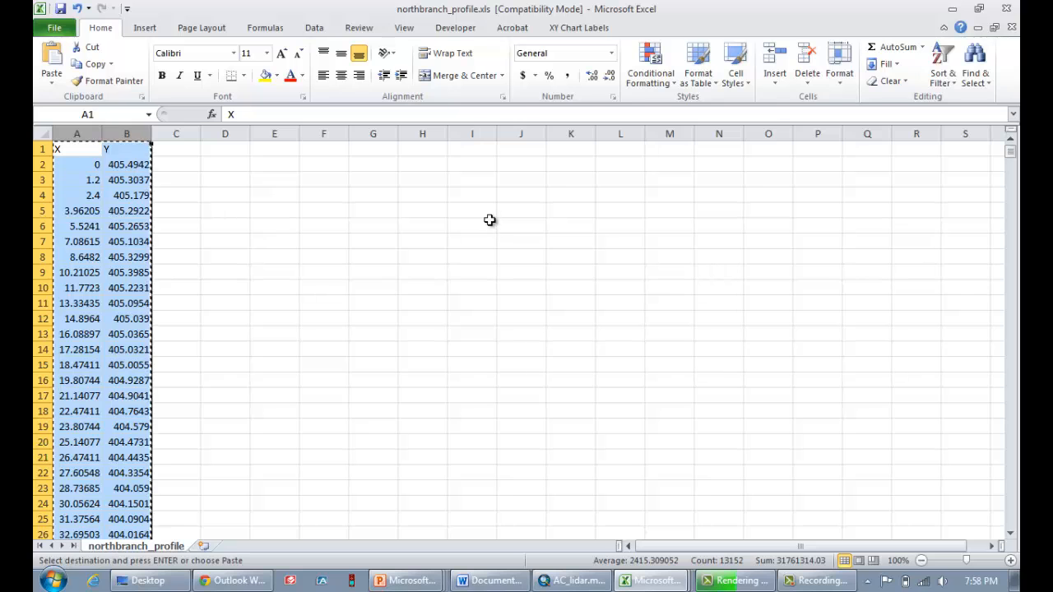
Return to the Book2 workbook and paste the copied profile columns as values at cell T1 of Sheet1
left_click(650, 581)
left_click(569, 549)
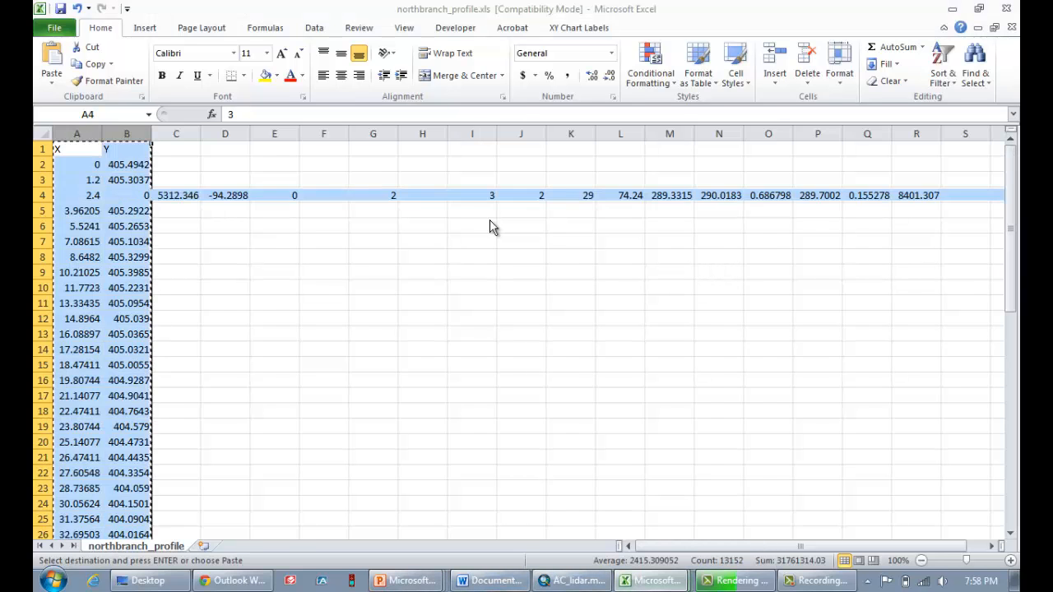
left_click_drag(946, 547, 964, 547)
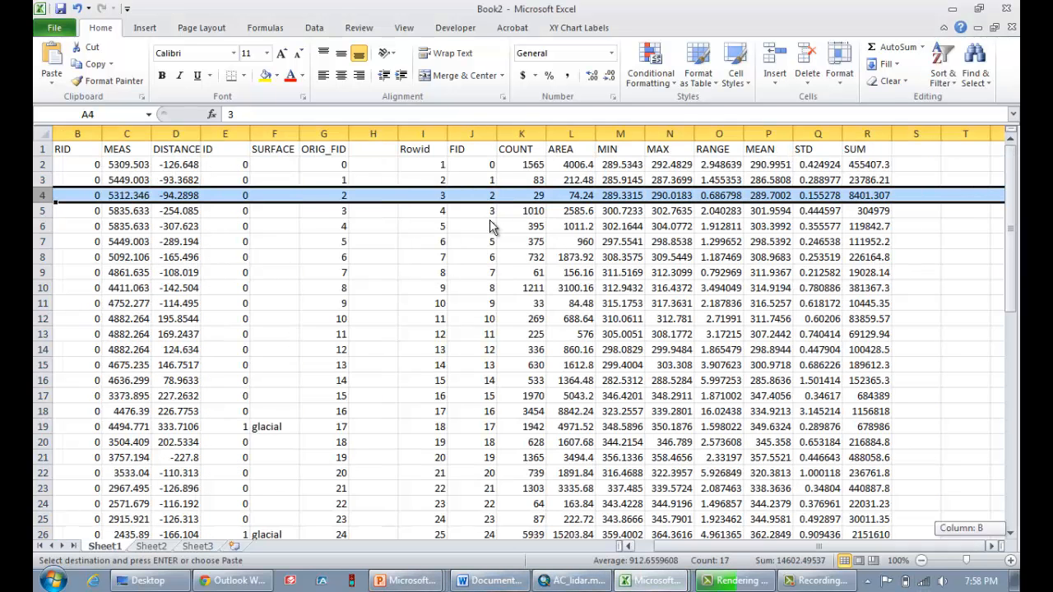
left_click(965, 149)
right_click(945, 152)
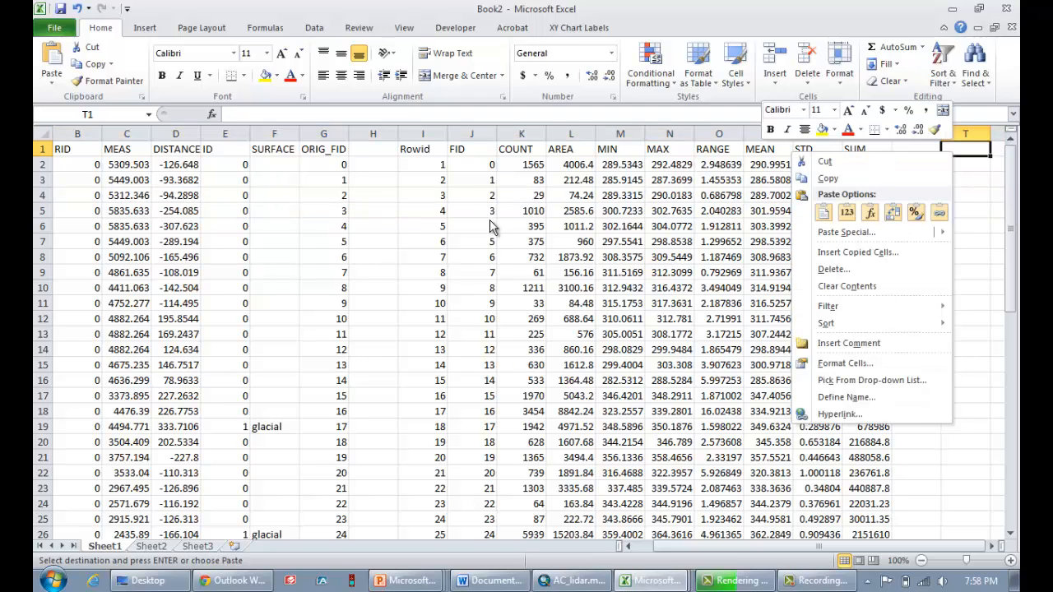
left_click(847, 212)
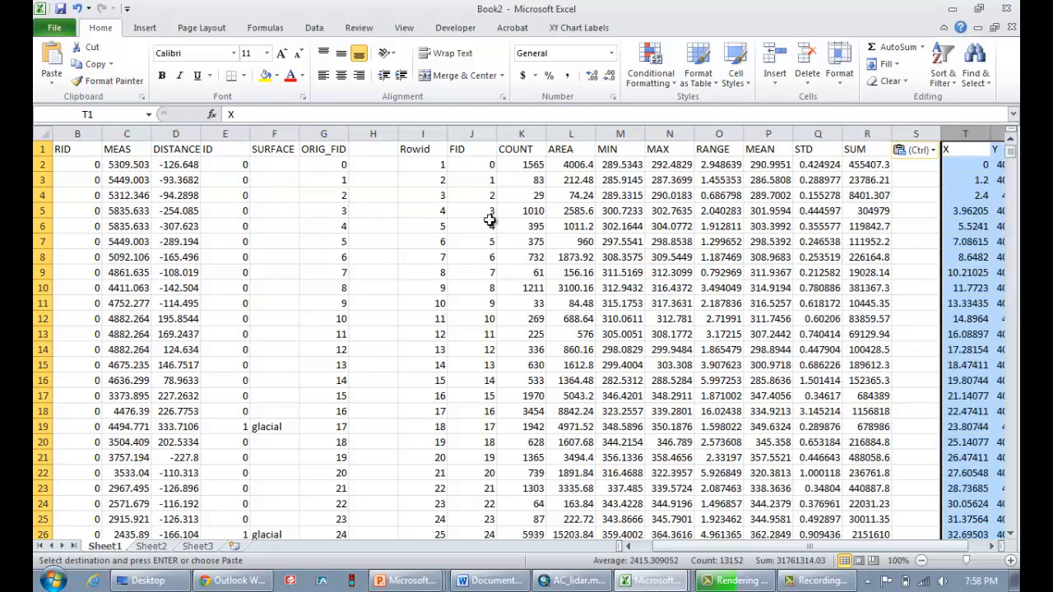
left_click_drag(907, 546, 925, 546)
left_click(966, 349)
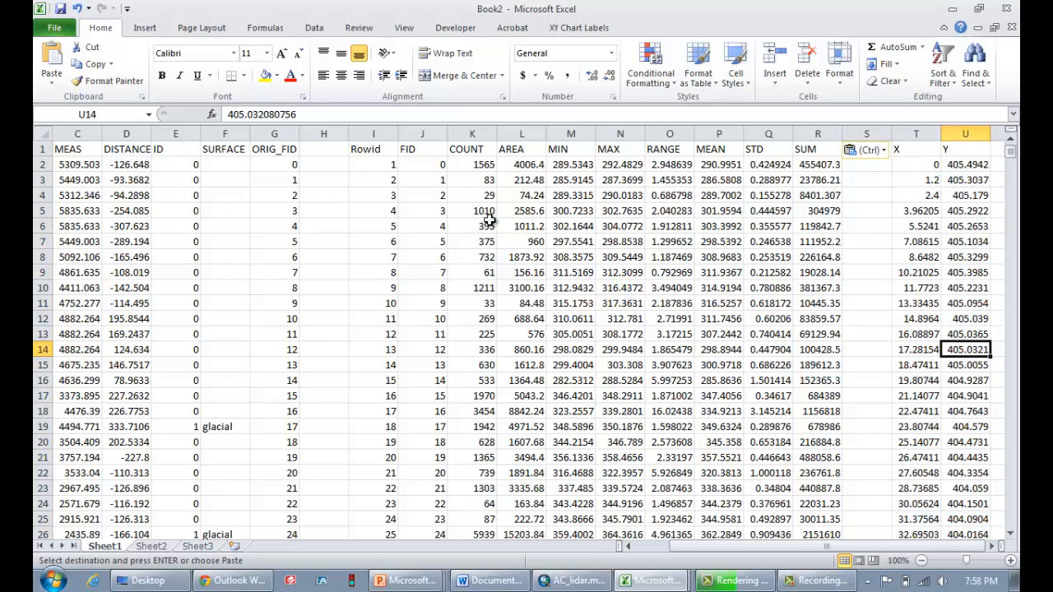
Color the text of the MAX column N and the MEAS column C red
left_click(620, 134)
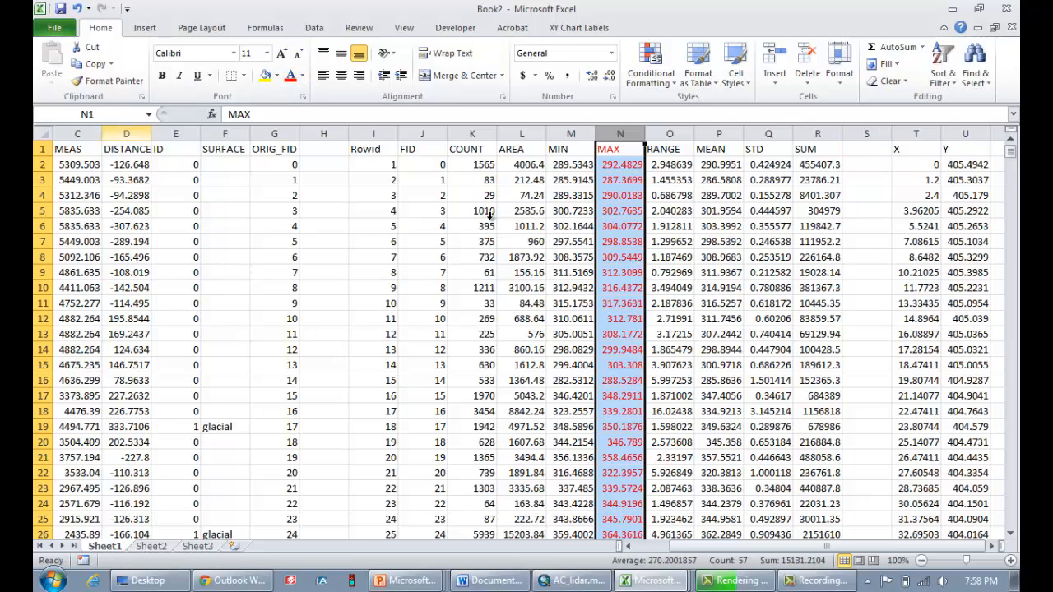
left_click(126, 133)
left_click(77, 133)
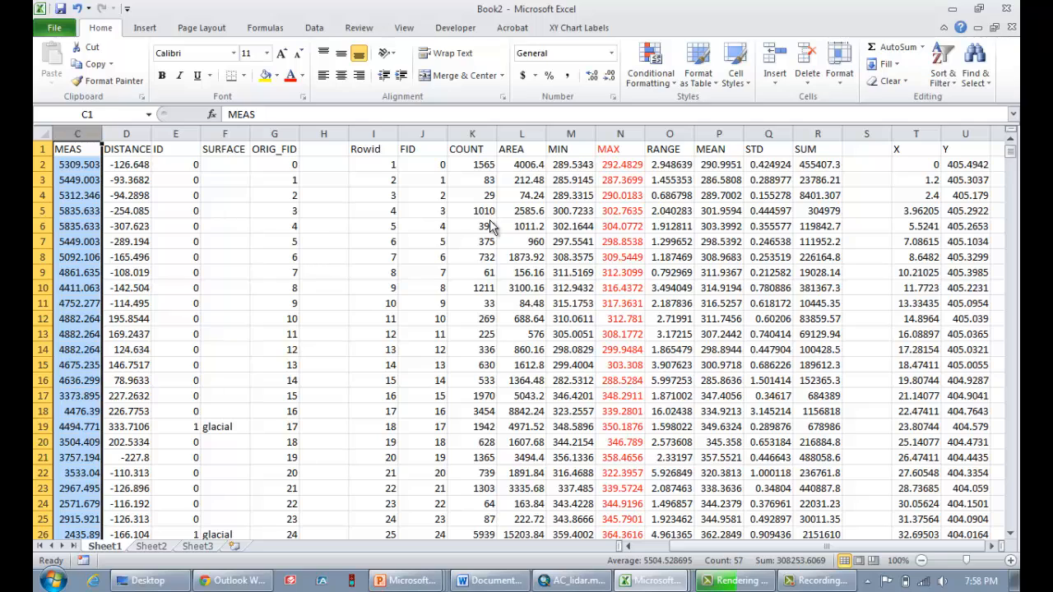
left_click(290, 76)
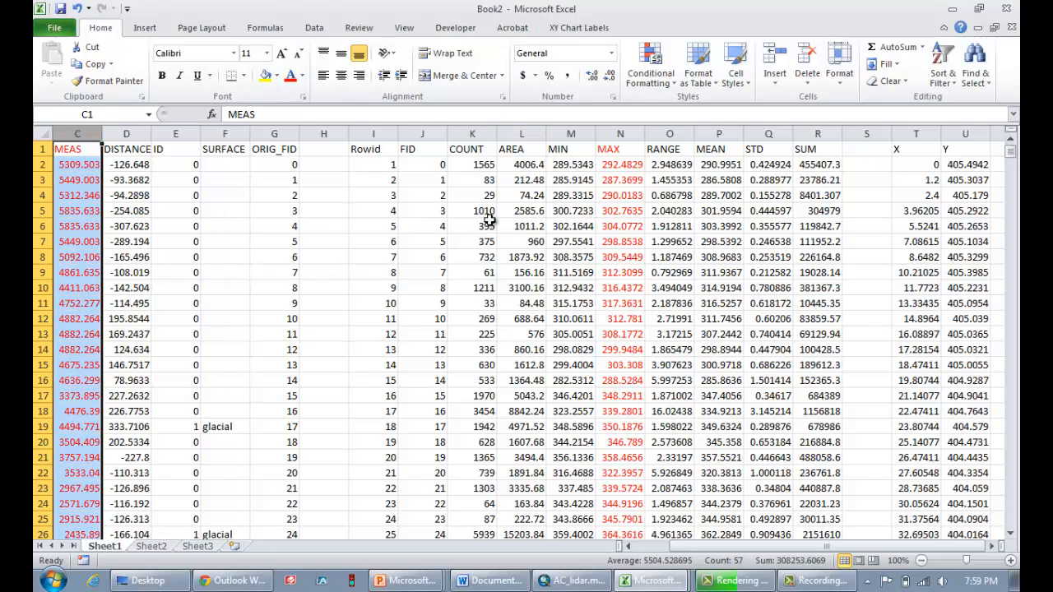
Insert a markers-only scatter chart of the X and Y profile data in columns T and U
left_click_drag(915, 134, 965, 134)
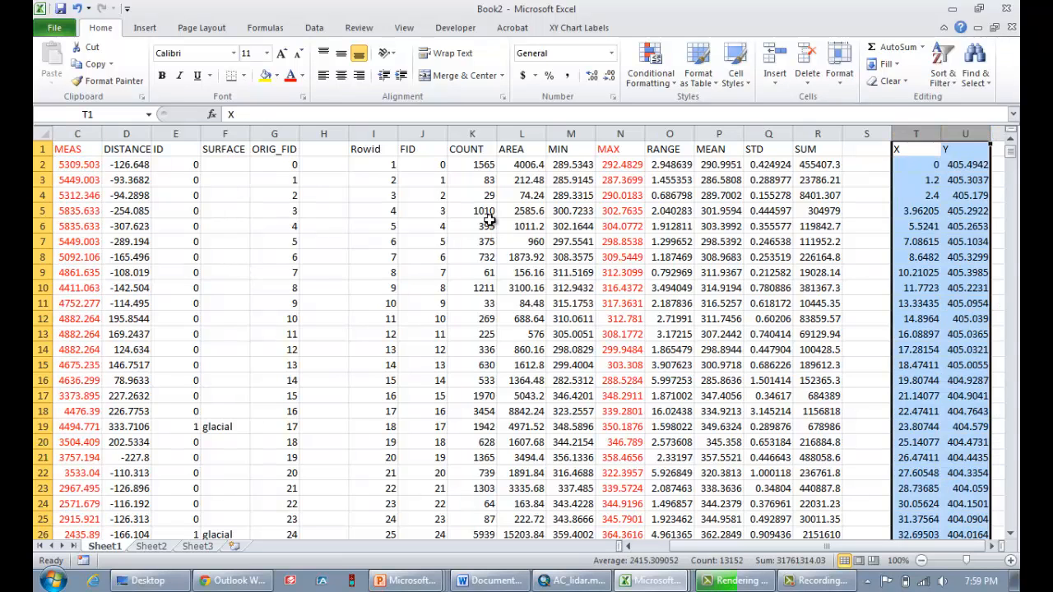
left_click(145, 27)
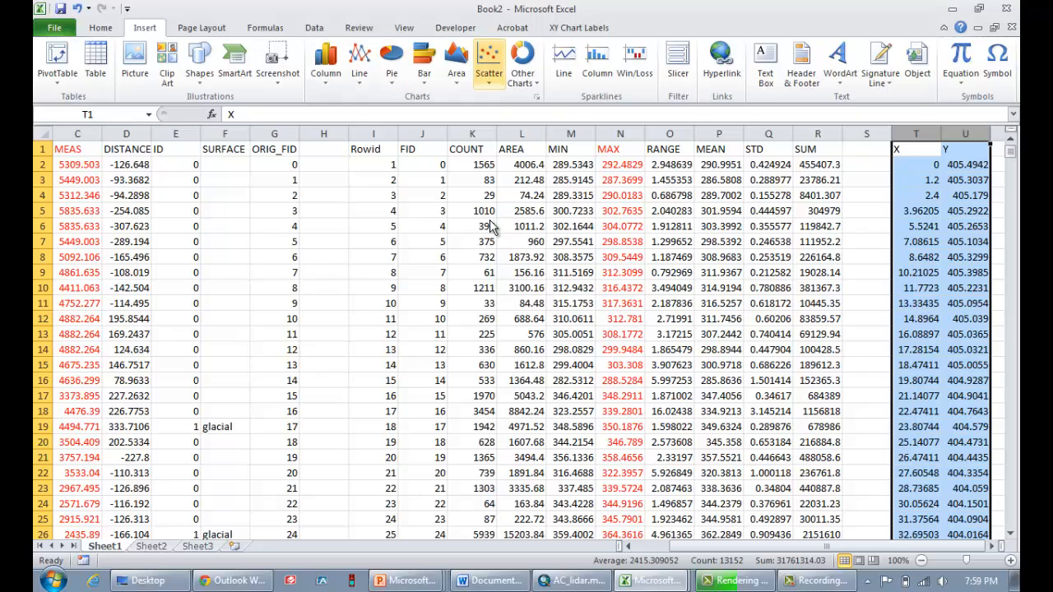
left_click(489, 64)
left_click(496, 126)
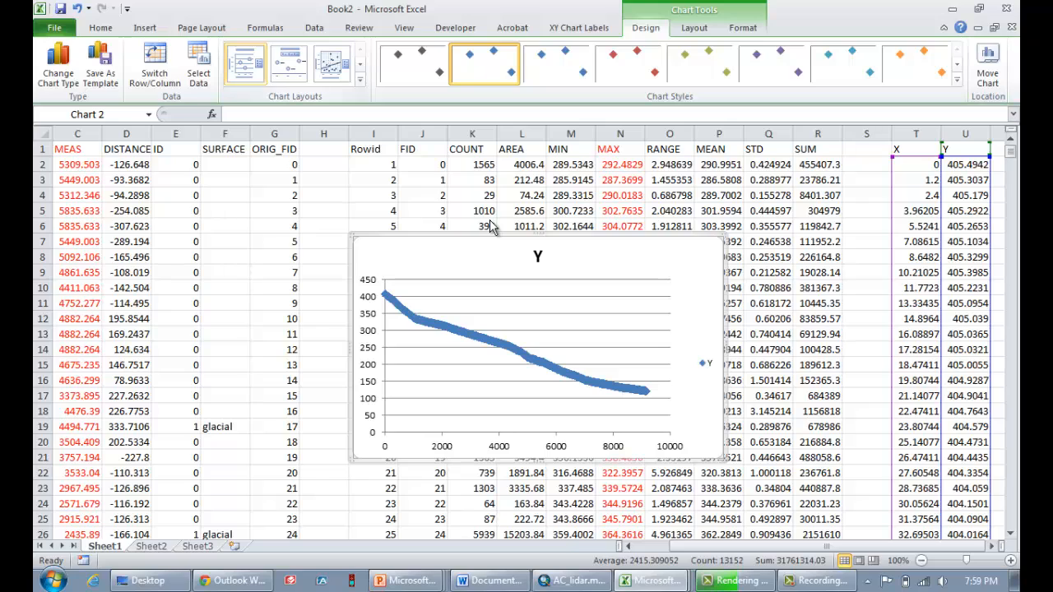
Apply the chart layout with axis titles, labeling the horizontal axis "downstrem, distance (m)" and the vertical axis "Elevation (m)"
left_click(245, 63)
left_click(538, 440)
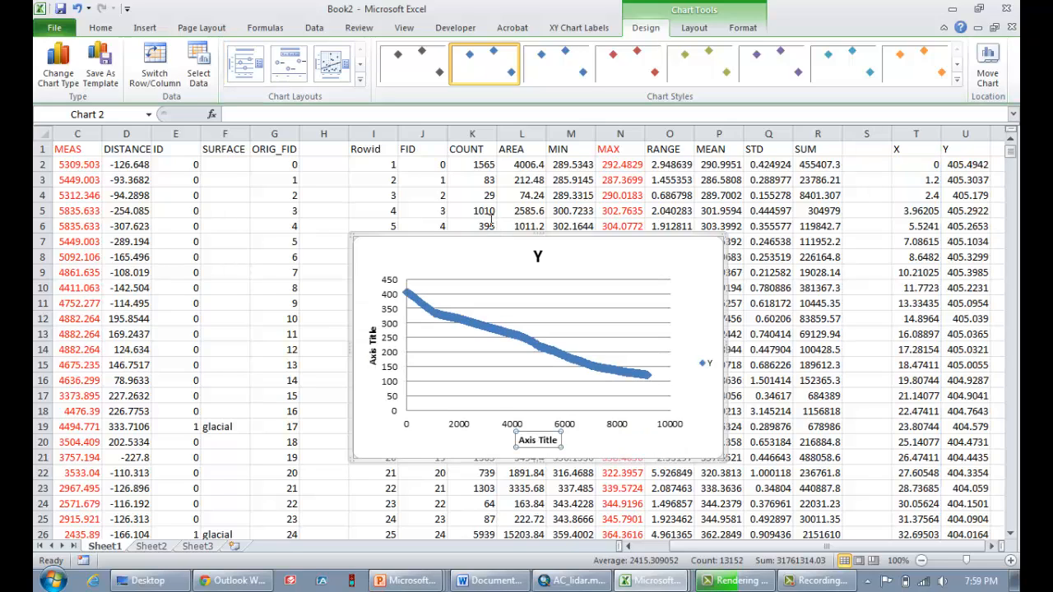
type("downstrem, distance (m)")
left_click(373, 345)
type("Elevation (m)")
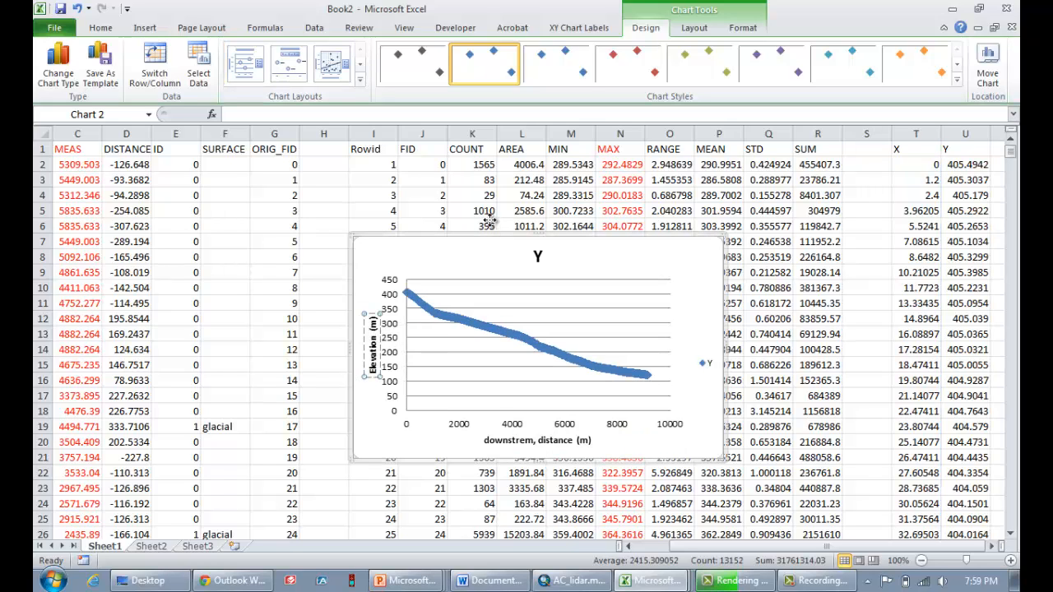
left_click(485, 250)
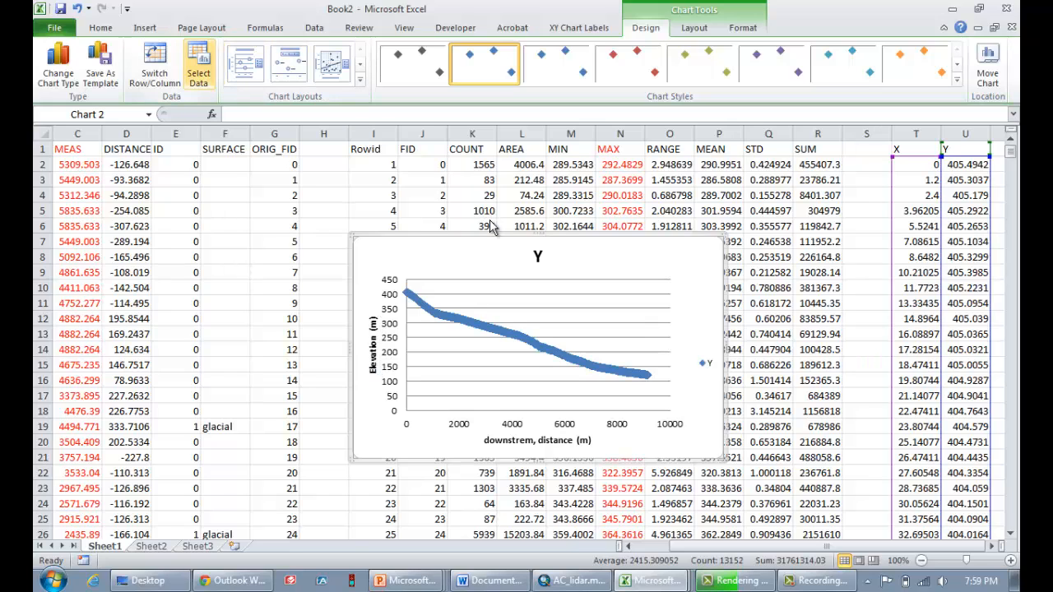
left_click(198, 66)
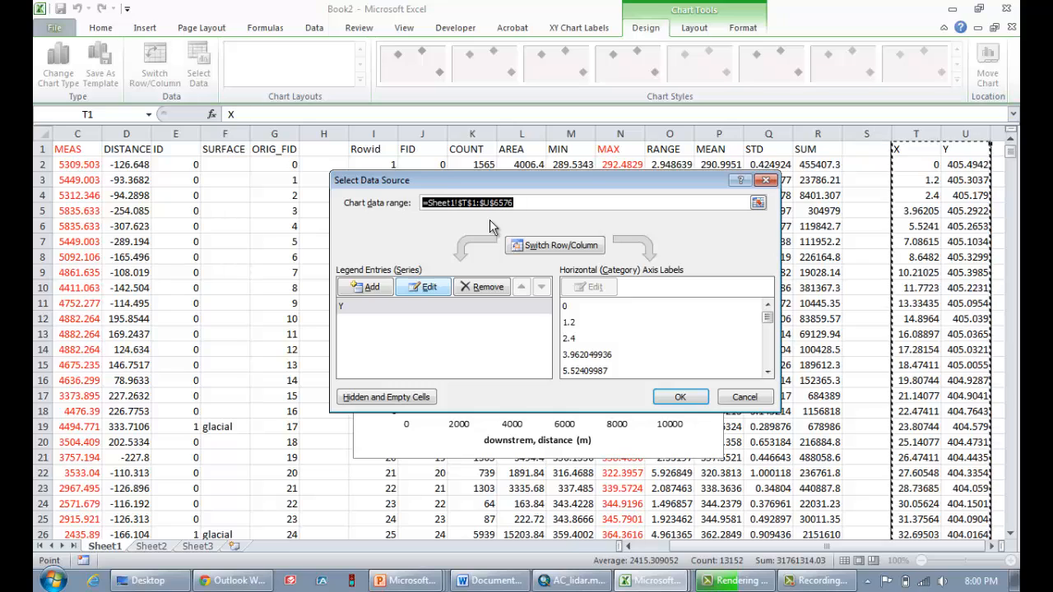
key("Delete")
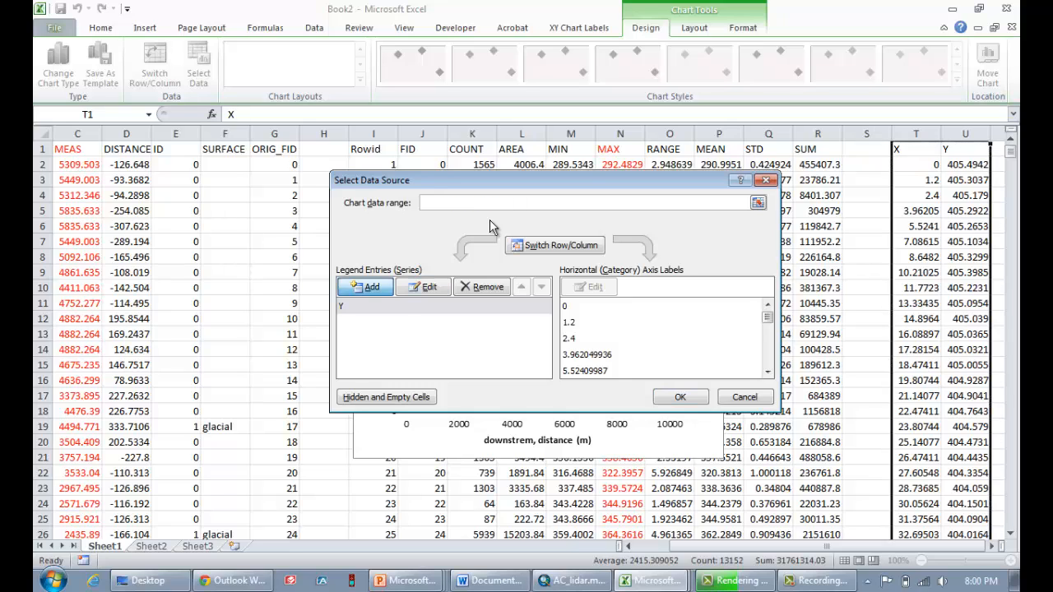
key("Return")
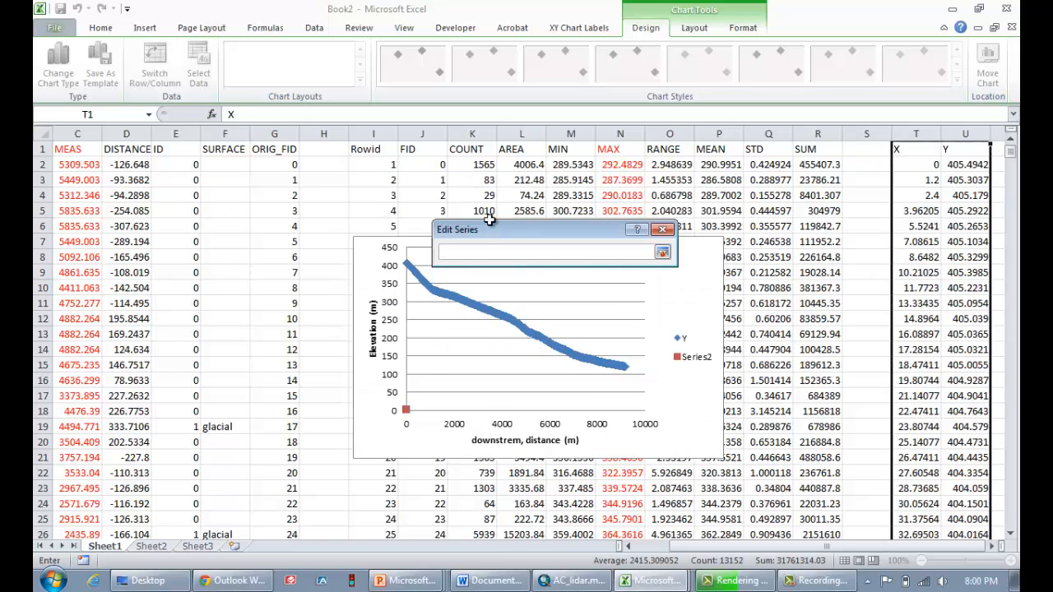
mouse_move(77, 164)
left_mouse_down()
mouse_move(82, 531)
mouse_move(82, 506)
left_mouse_up()
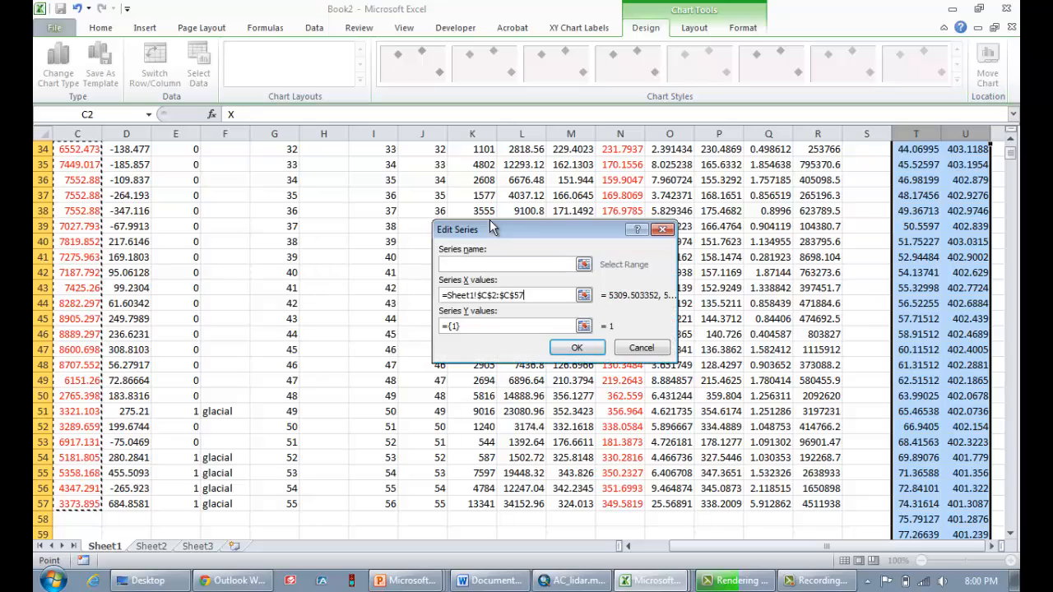
left_click(583, 325)
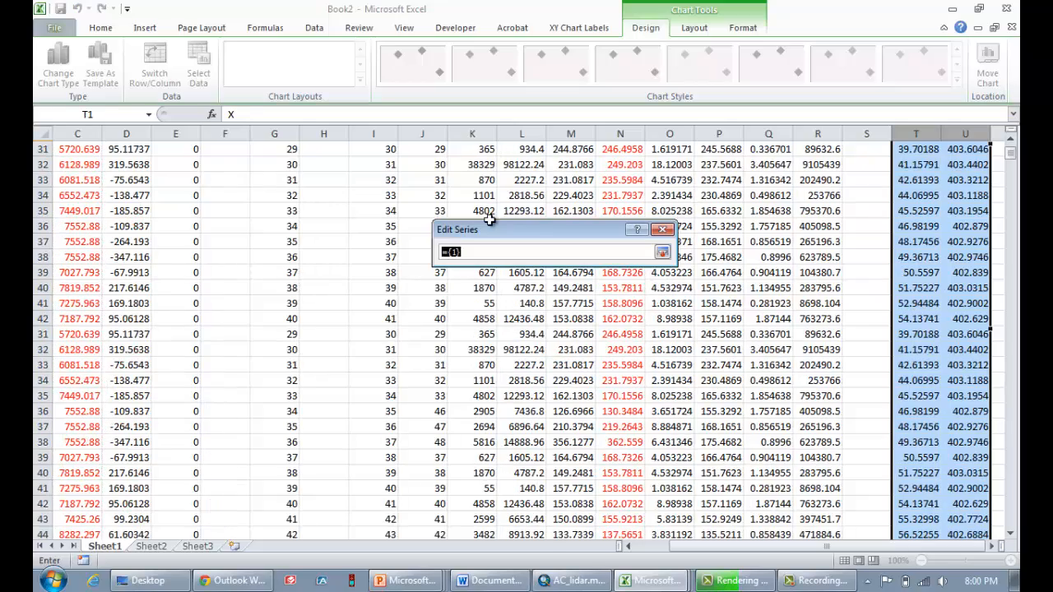
mouse_move(620, 165)
left_mouse_down()
mouse_move(621, 543)
mouse_move(620, 504)
left_mouse_up()
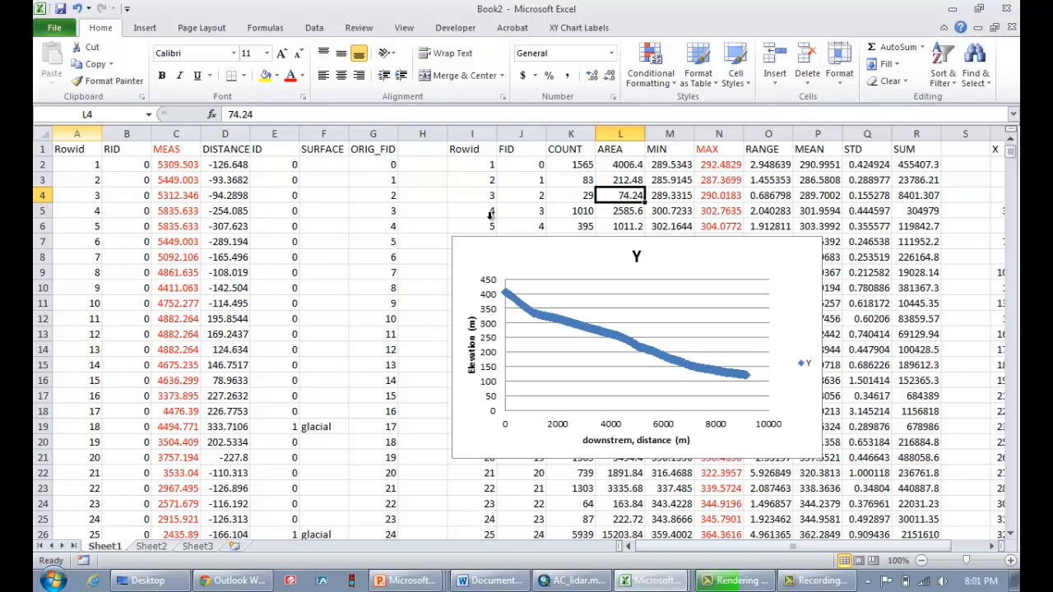
Sort columns A through R by the values in column E, smallest to largest, and review the sorted rows down to row 57
left_click(77, 134)
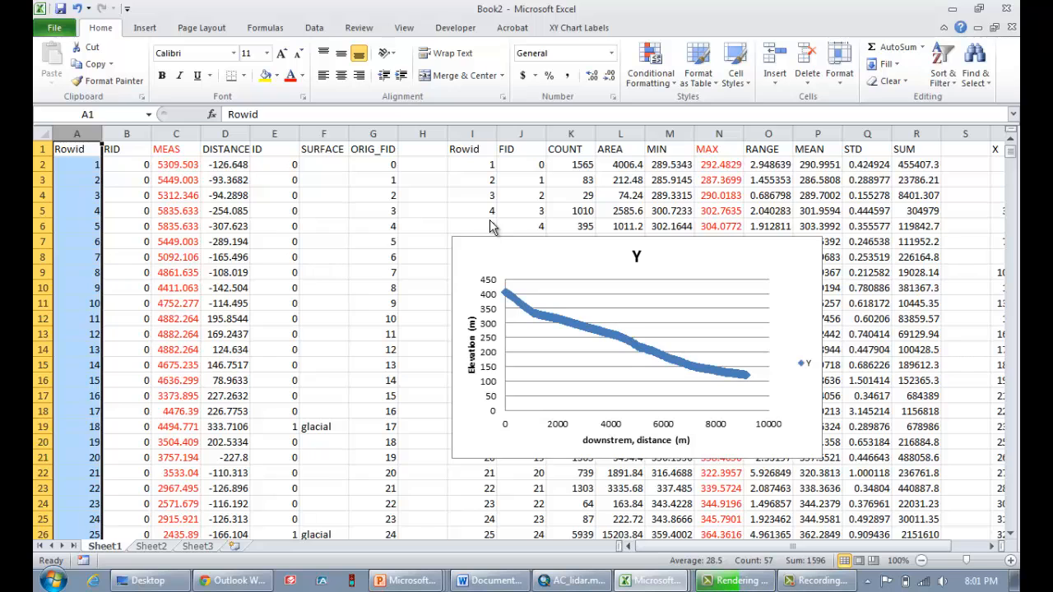
left_click_drag(708, 546, 742, 546)
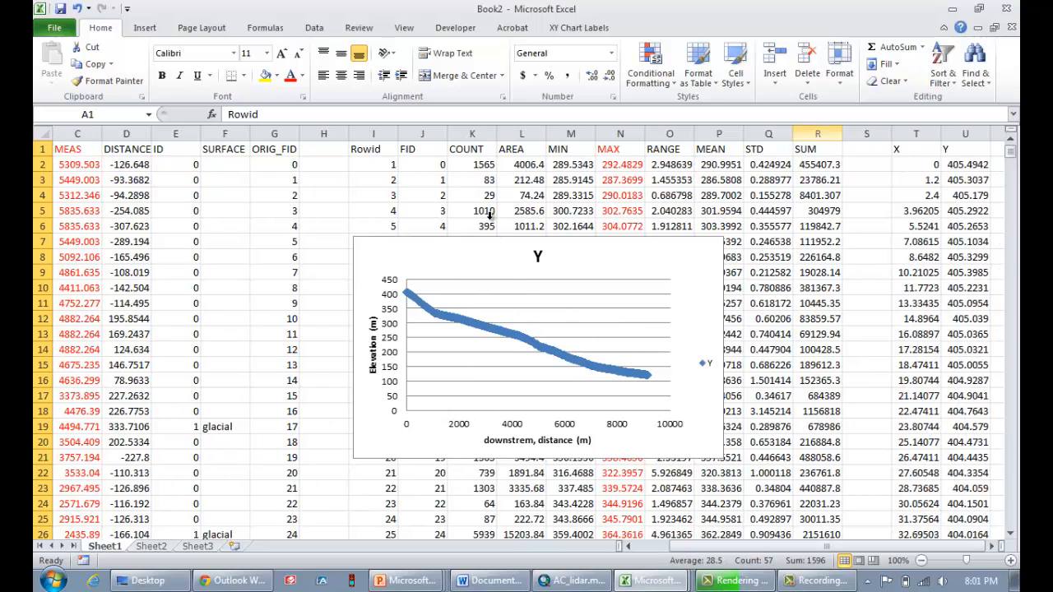
key("ctrl+shift+Right")
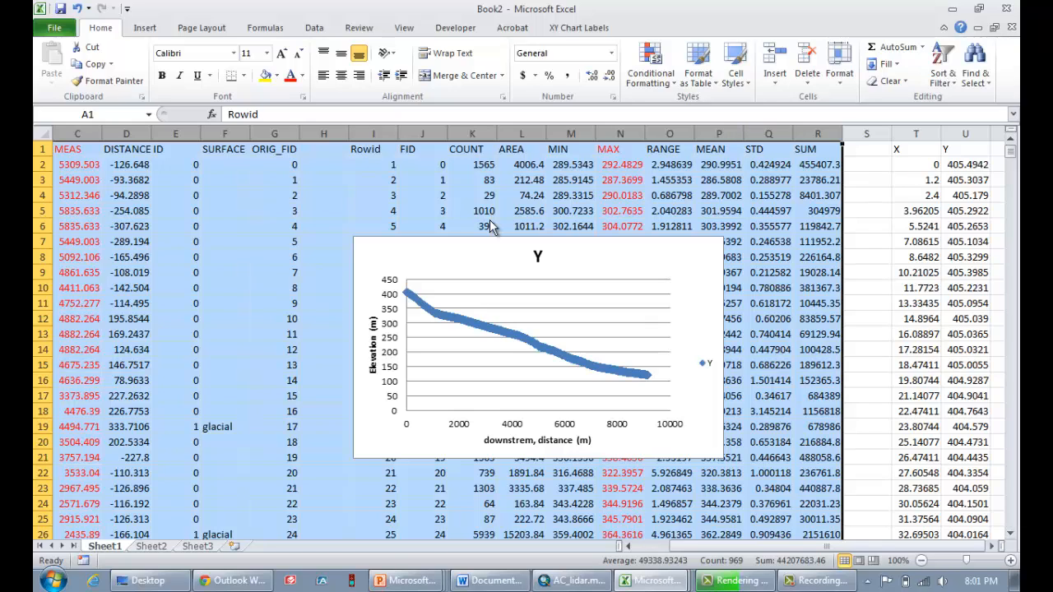
key("alt+a")
key("s")
key("s")
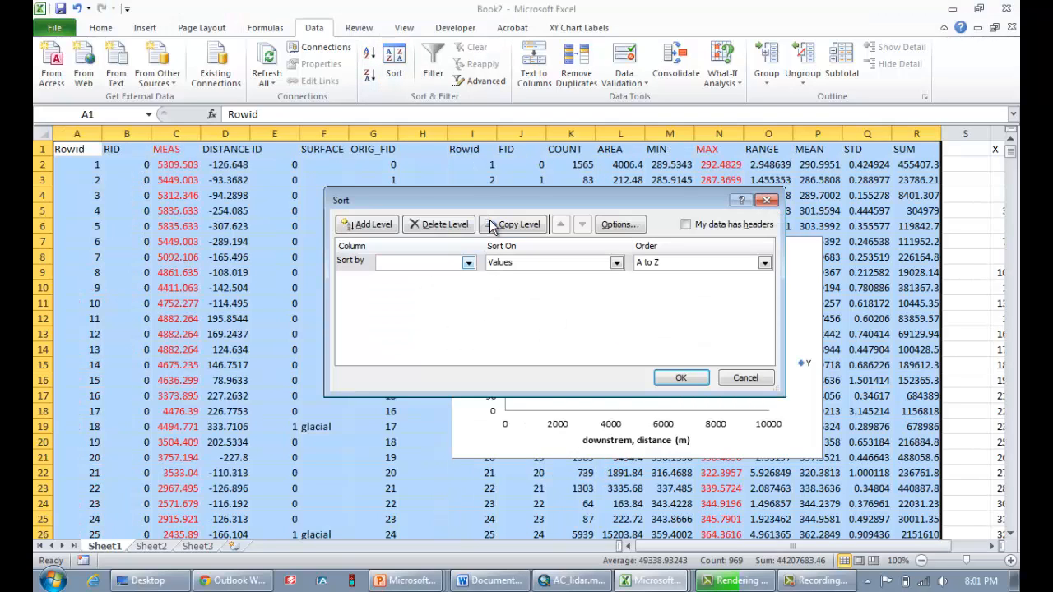
key("alt+Down")
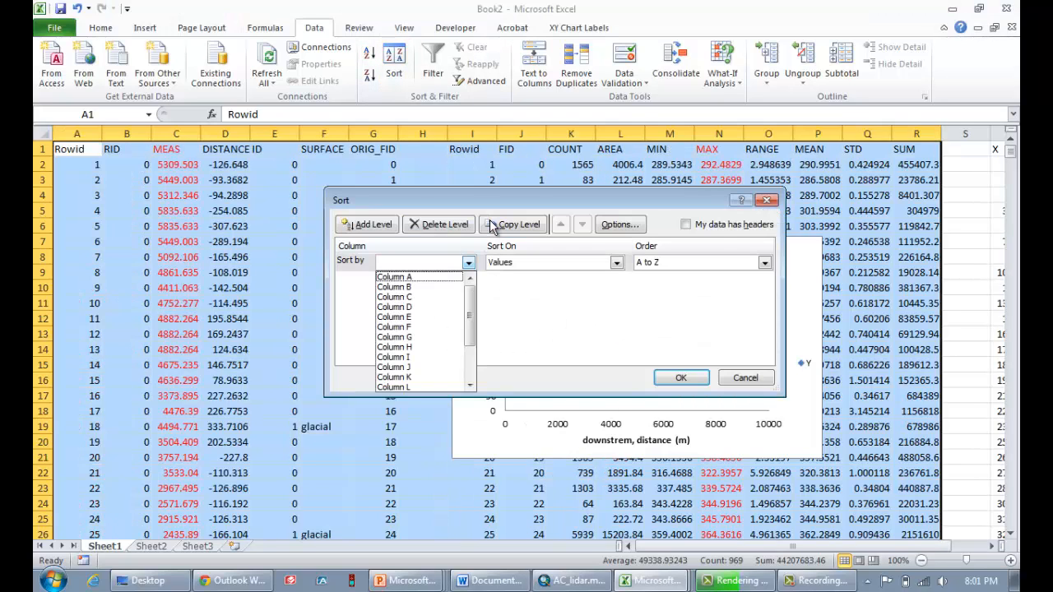
key("Down")
key("Down")
key("Down")
key("Down")
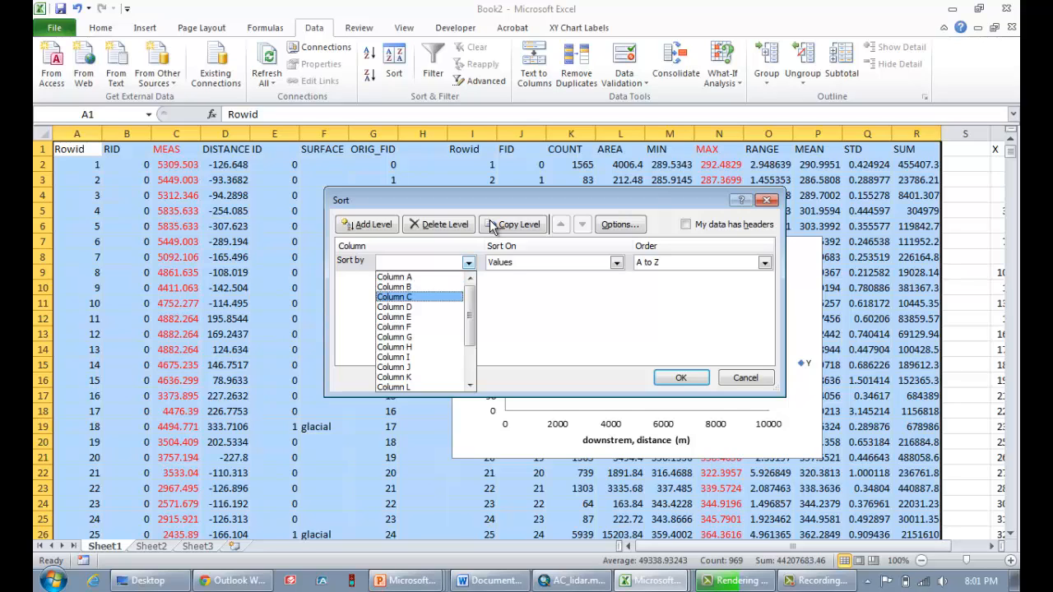
key("Return")
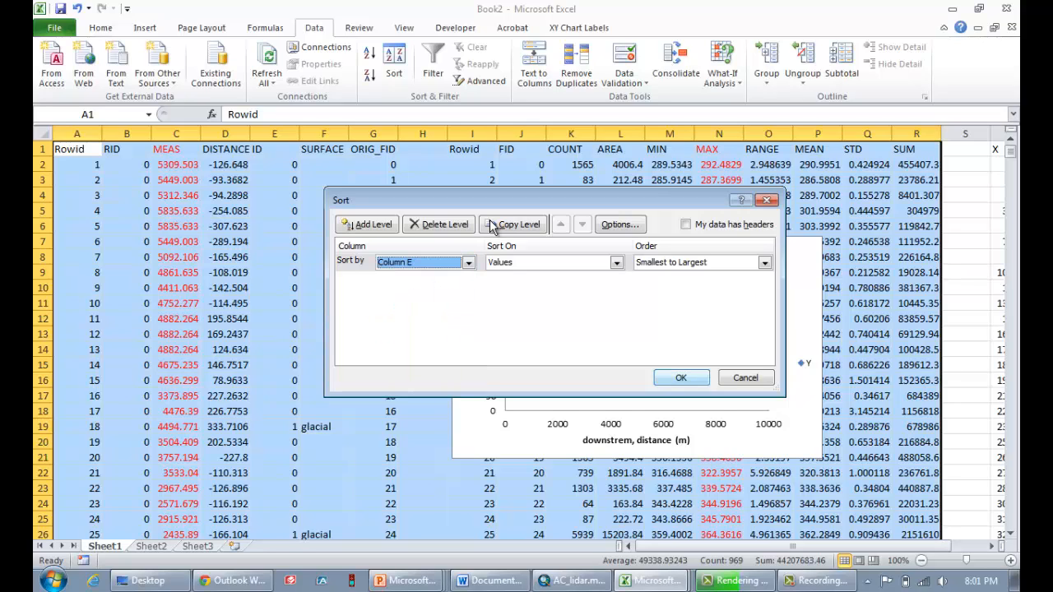
key("Return")
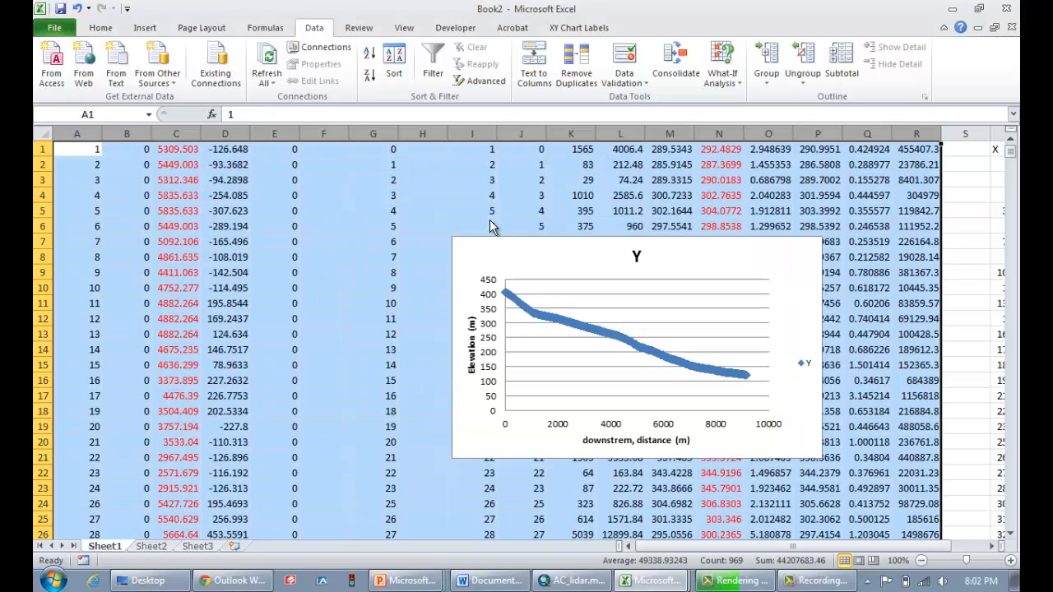
left_click(324, 210)
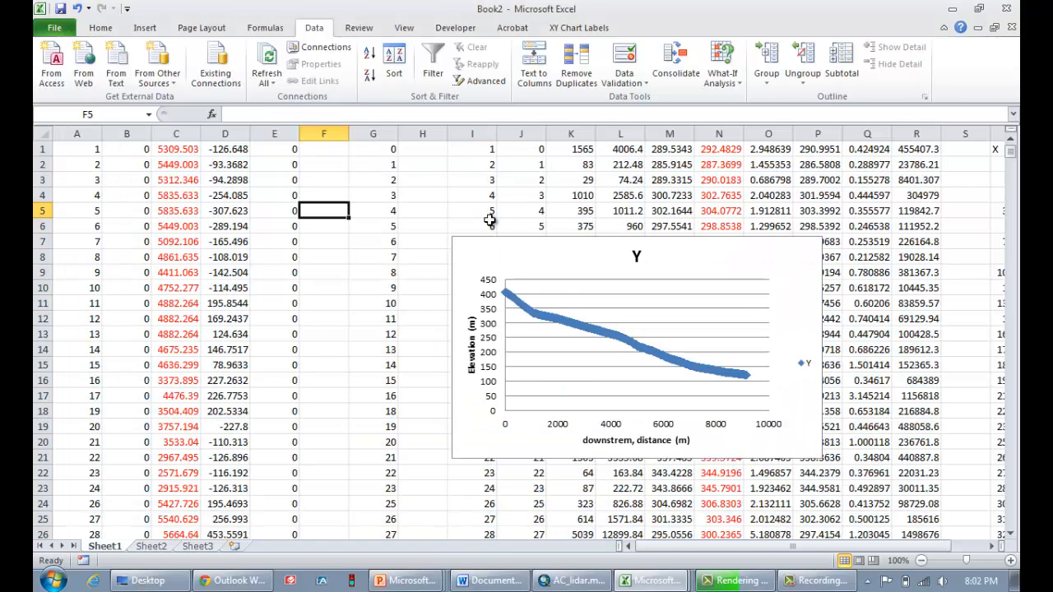
scroll(489, 221, "down", 13)
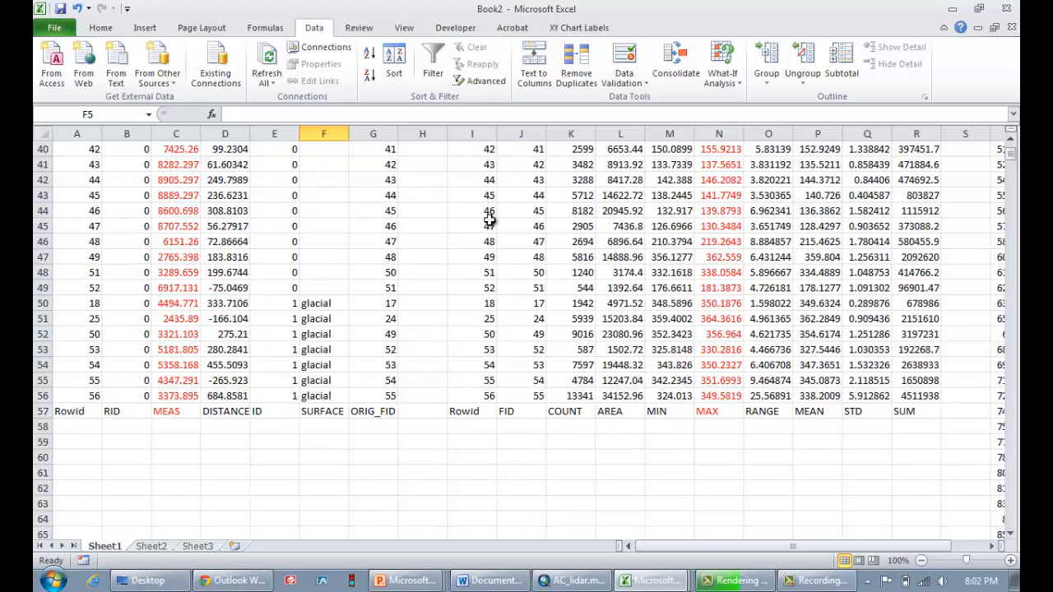
Add a series named "glacial" to the profile chart, using C50:C56 of the MEAS column as its X values
left_click(275, 304)
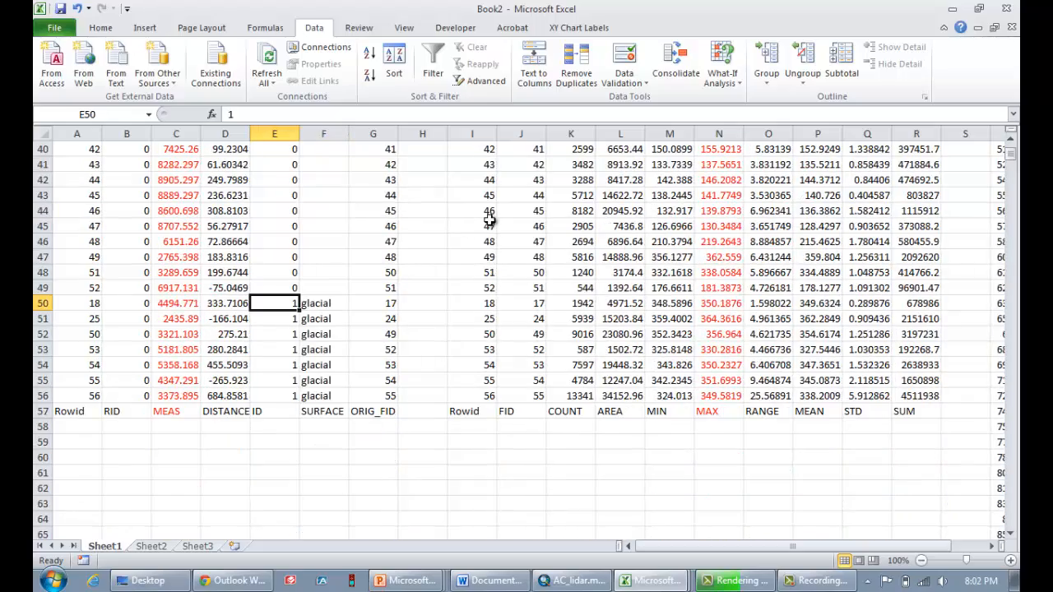
scroll(489, 220, "up", 13)
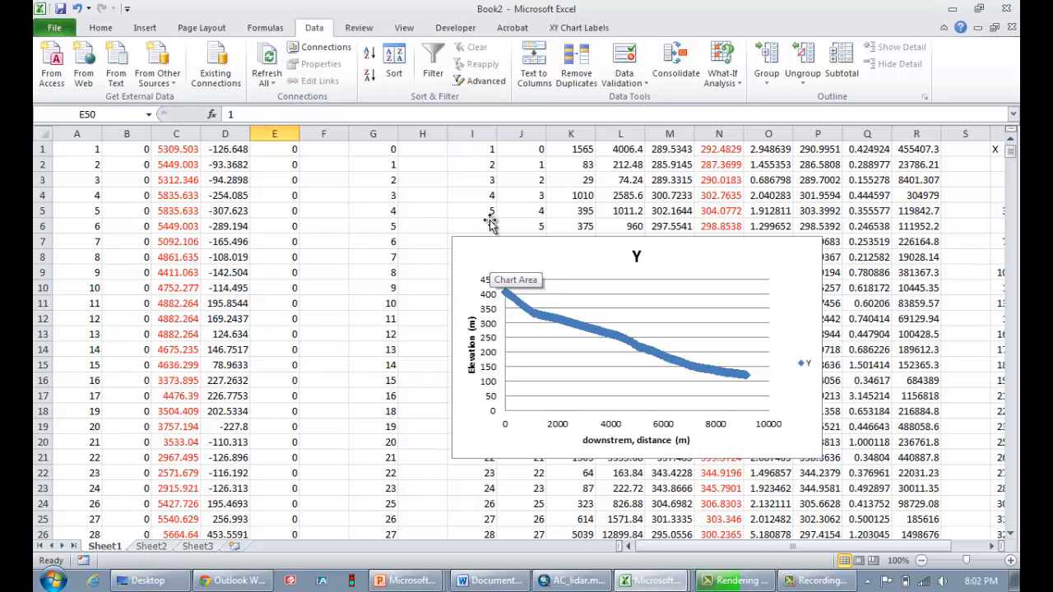
left_click(490, 224)
left_click(645, 28)
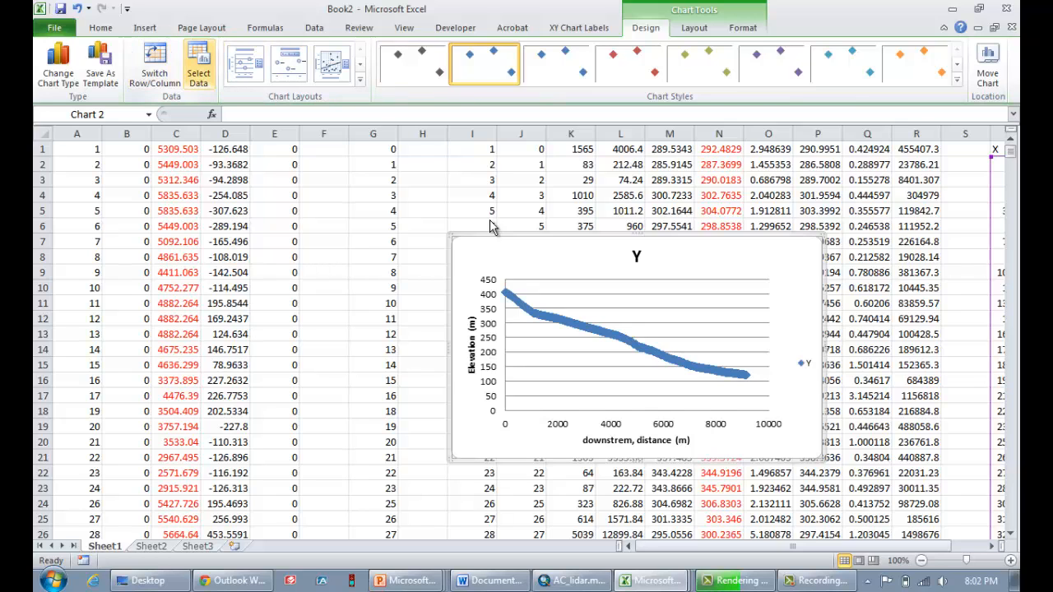
left_click(198, 65)
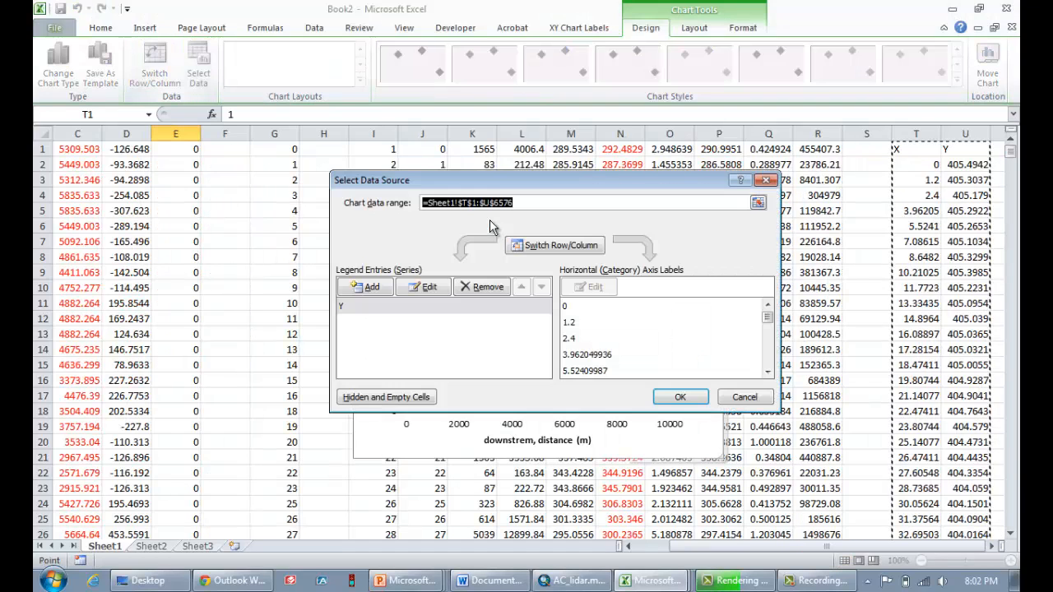
key("Delete")
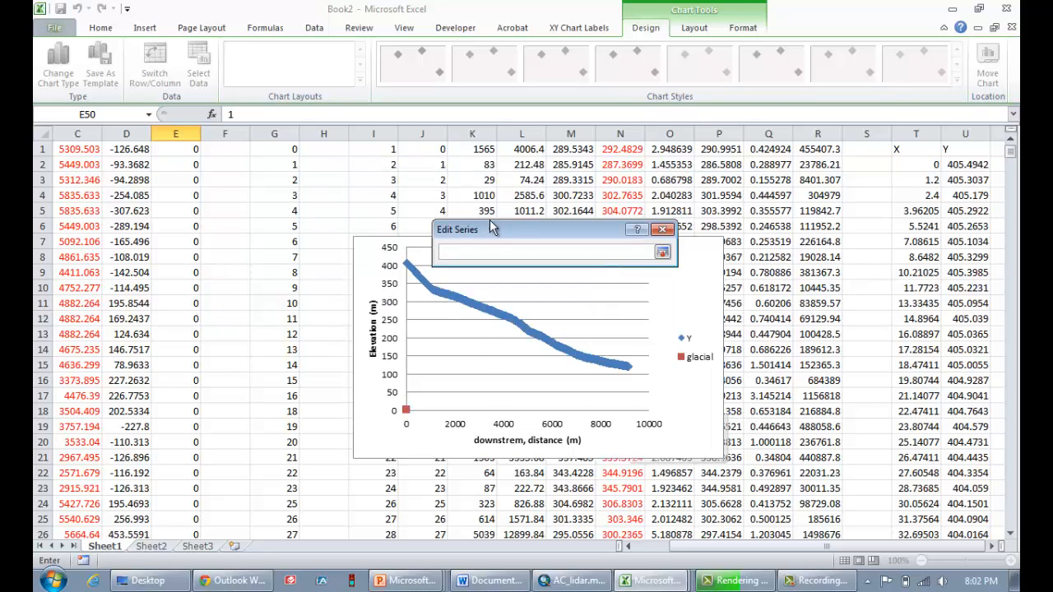
scroll(489, 220, "down", 7)
scroll(489, 220, "down", 6)
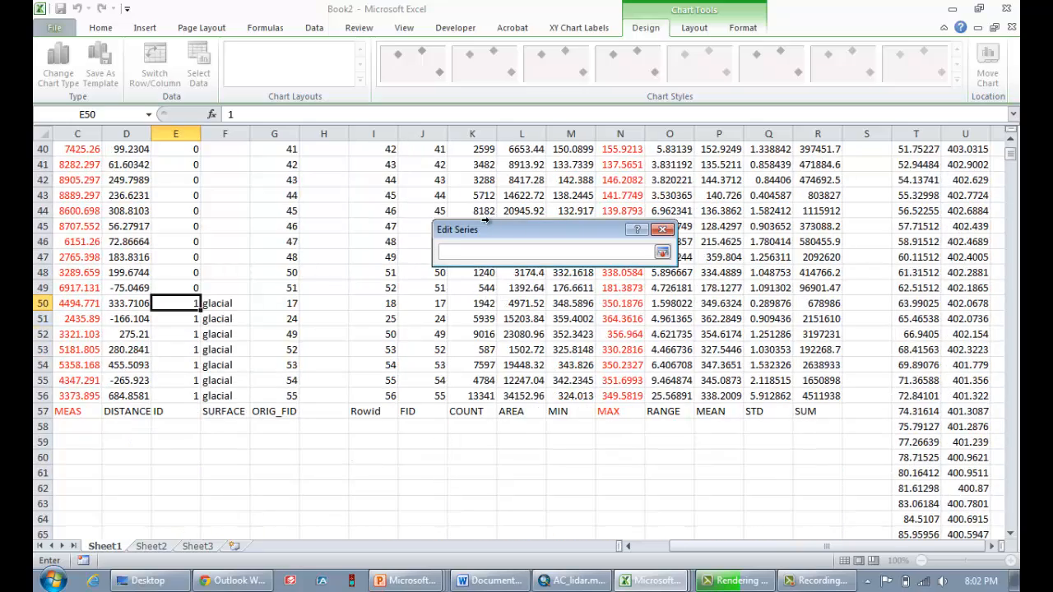
left_click_drag(77, 302, 77, 396)
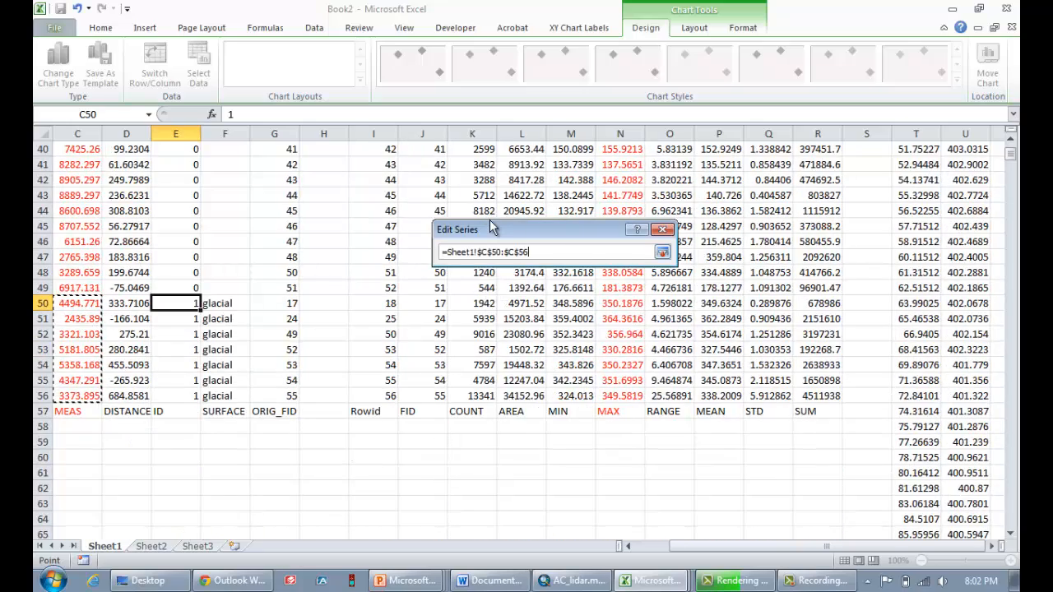
key("Return")
Set the glacial series' Y values to N50:N56 of the MAX column and accept the series
left_click(583, 326)
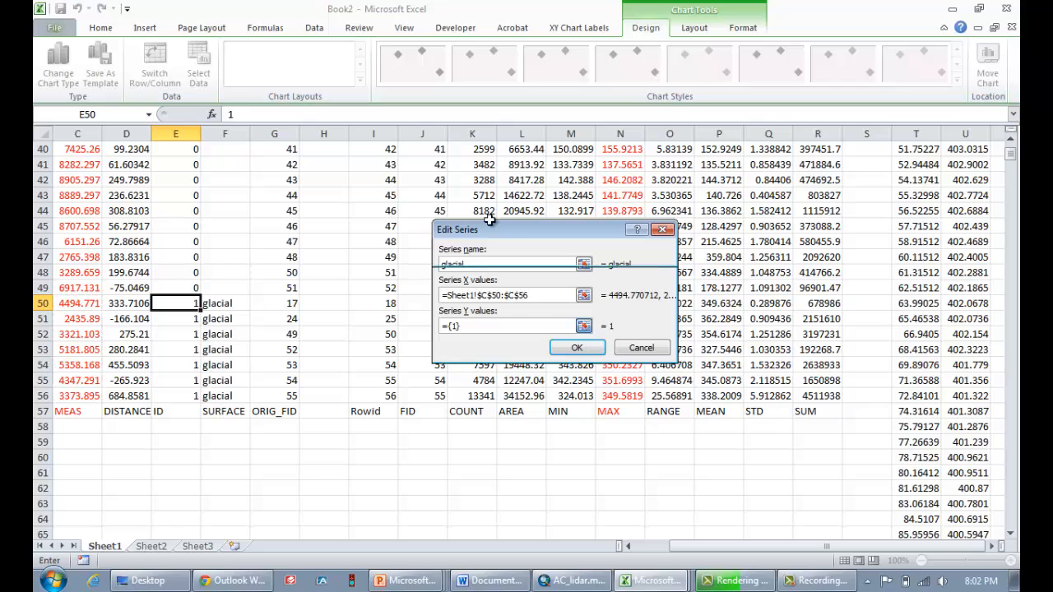
left_click_drag(620, 303, 620, 396)
key("Return")
key("Return")
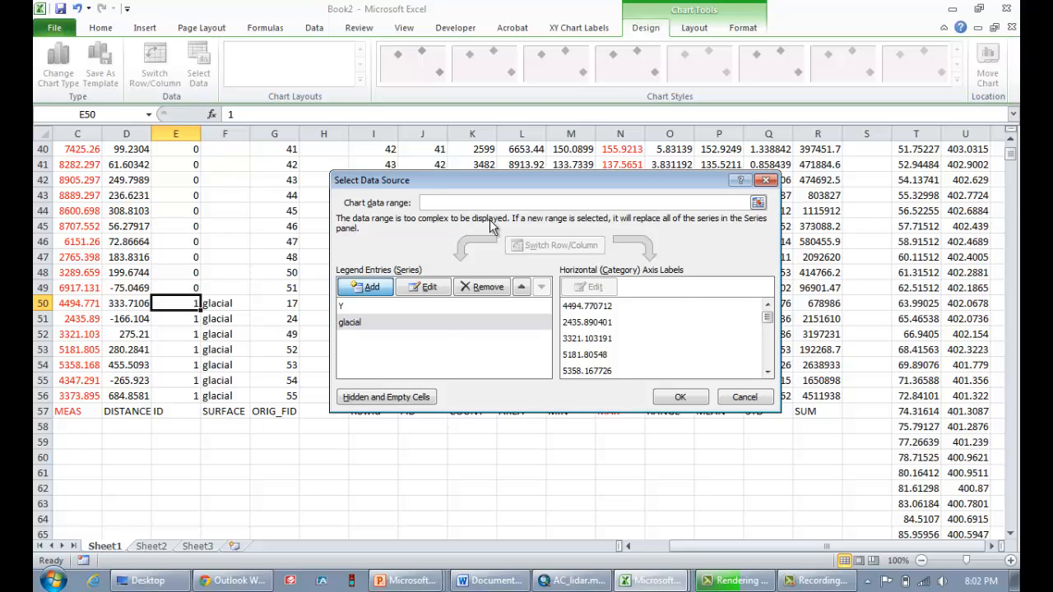
Add another chart series named "terraces" with C1:C49 of the MEAS column as its X values
key("Return")
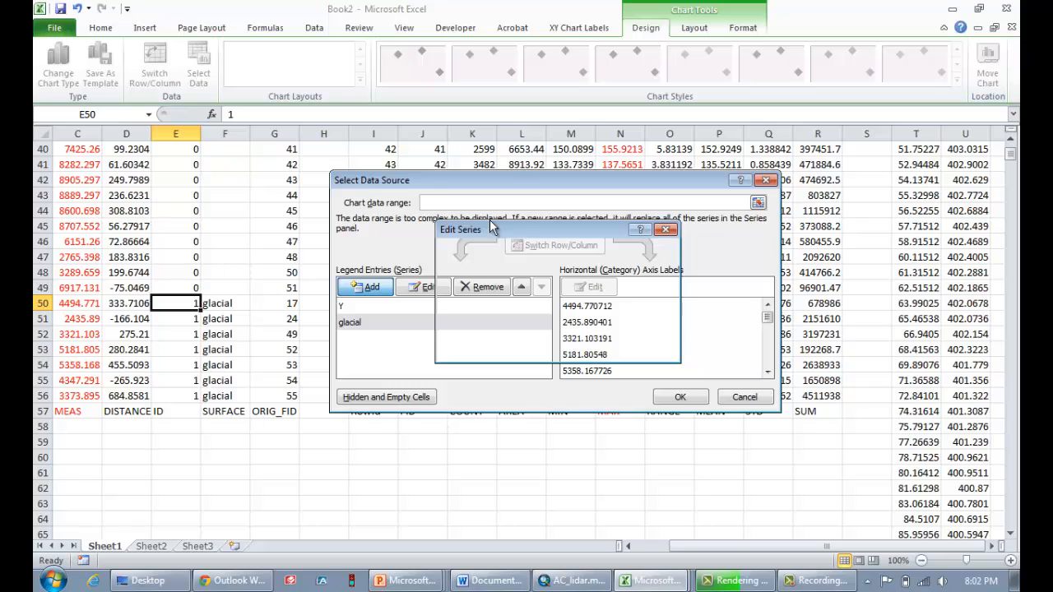
scroll(489, 221, "up", 8)
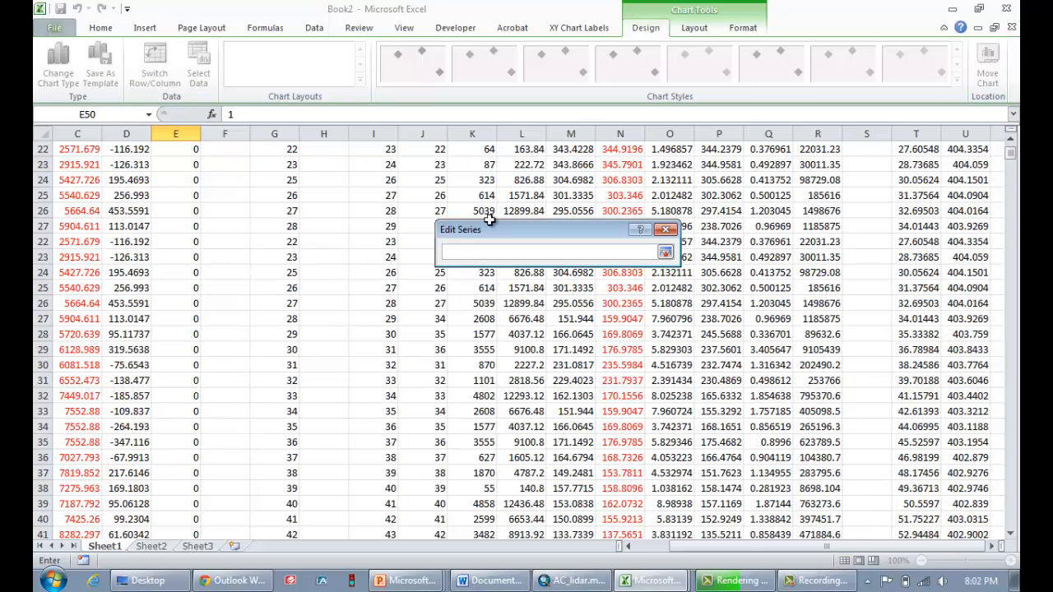
scroll(490, 220, "up", 7)
mouse_move(81, 149)
left_mouse_down()
mouse_move(80, 548)
mouse_move(81, 442)
left_mouse_up()
left_click(665, 251)
Set the terraces series' Y values to N1:N49 of the MAX column and accept the chart's data source changes
left_click(590, 331)
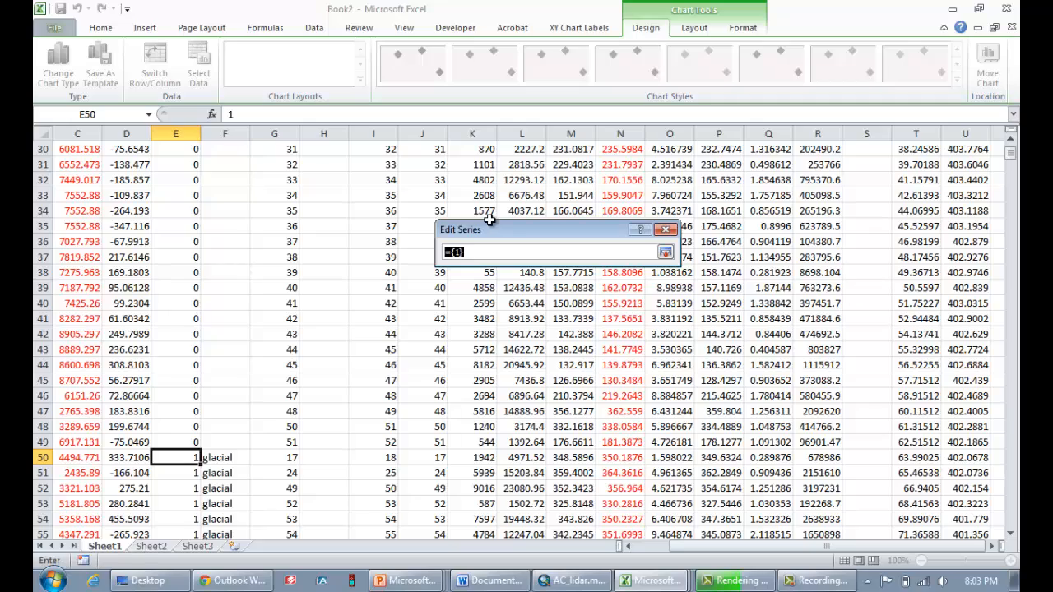
scroll(489, 221, "up", 1)
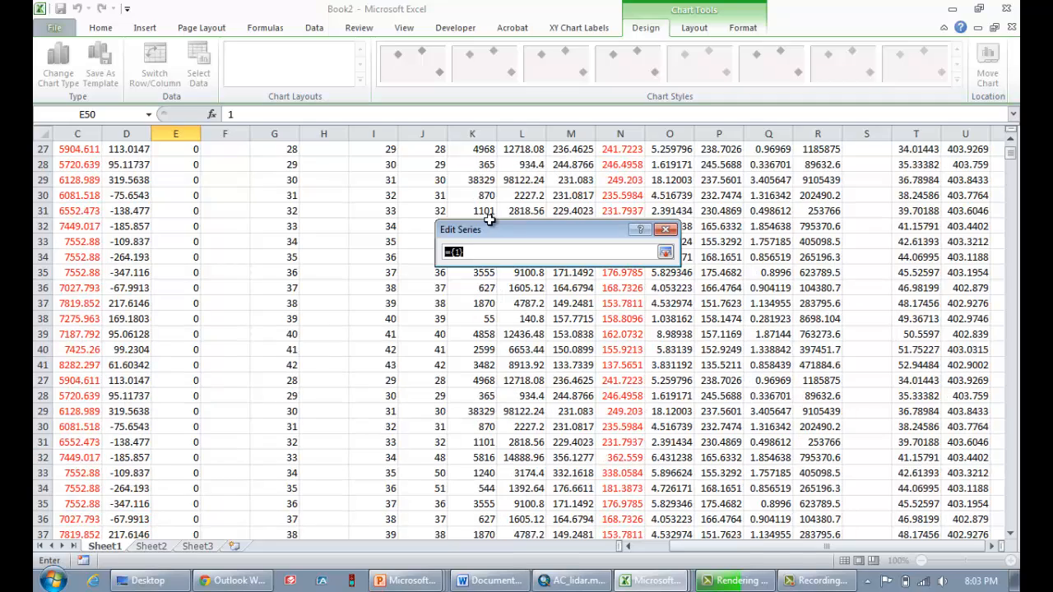
scroll(489, 221, "up", 9)
mouse_move(620, 149)
left_mouse_down()
mouse_move(620, 544)
mouse_move(620, 488)
mouse_move(620, 504)
left_mouse_up()
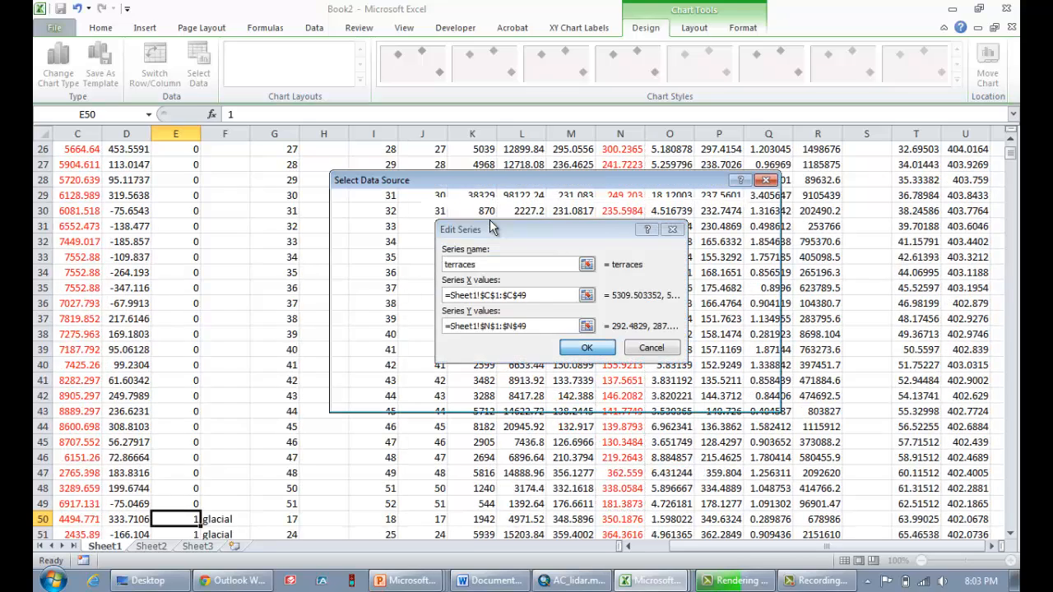
key("Return")
key("Return")
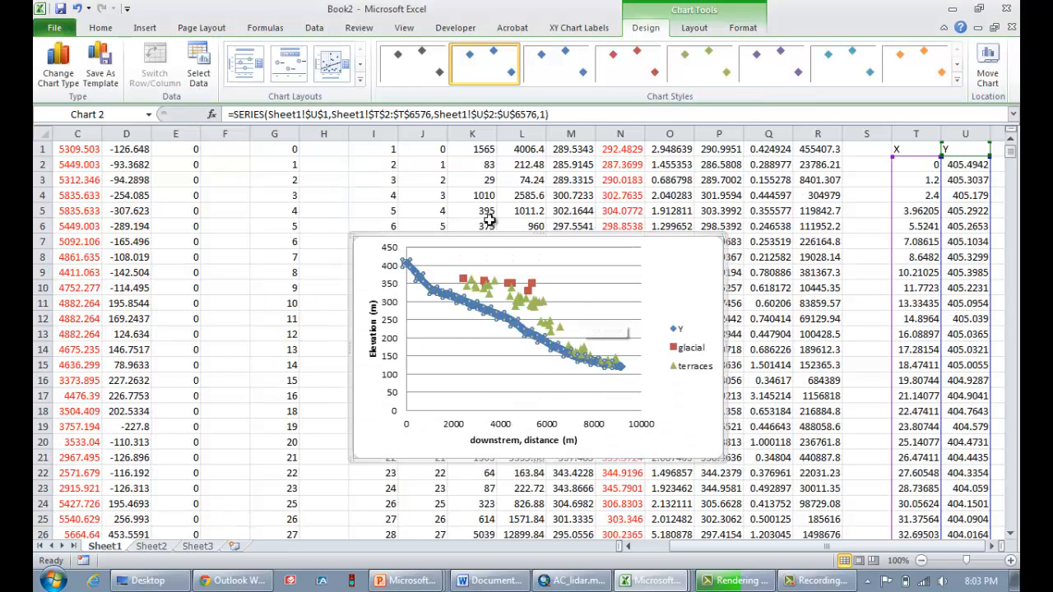
Format the Y profile series with no markers and a thin black line, entering a line width of 0
right_click(485, 310)
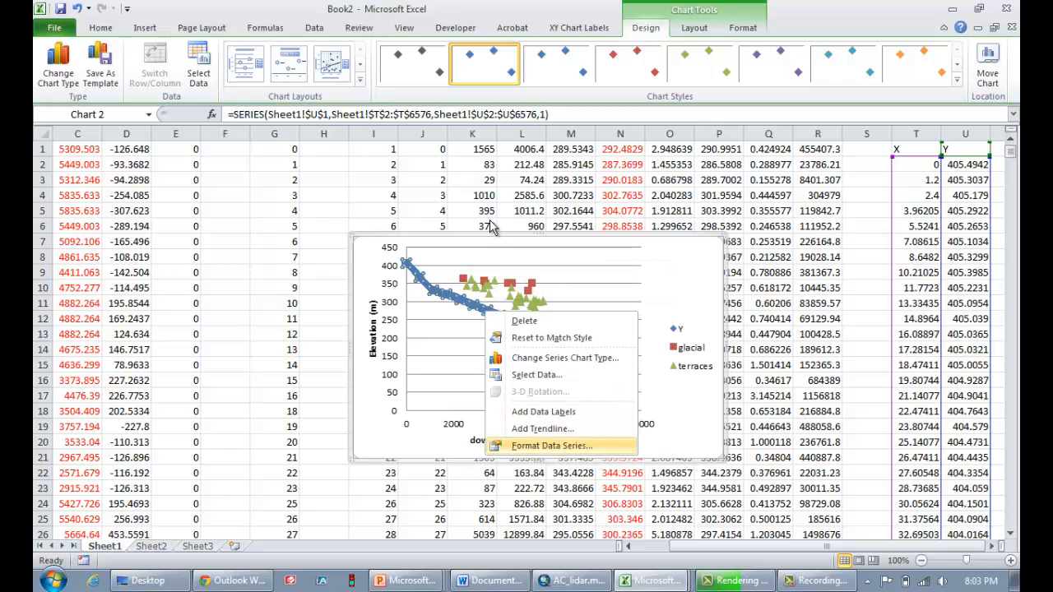
left_click(552, 446)
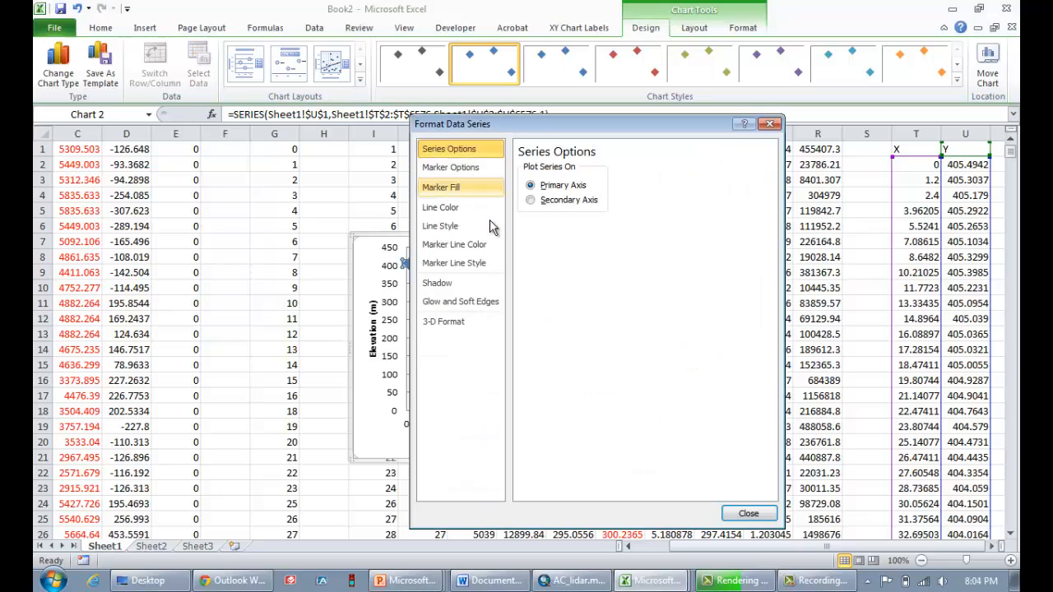
left_click(451, 167)
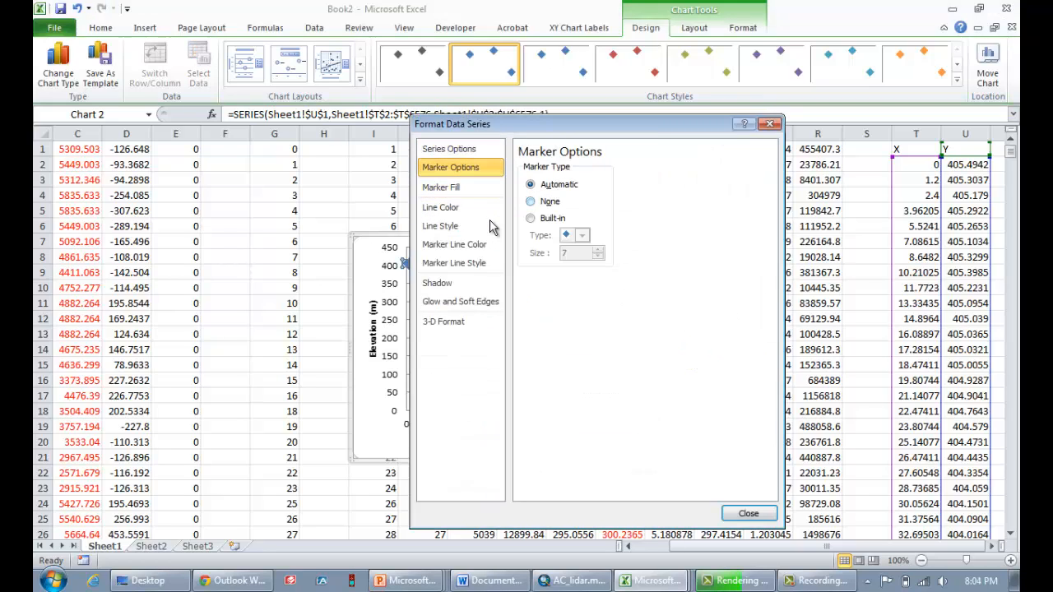
left_click(530, 201)
left_click(491, 226)
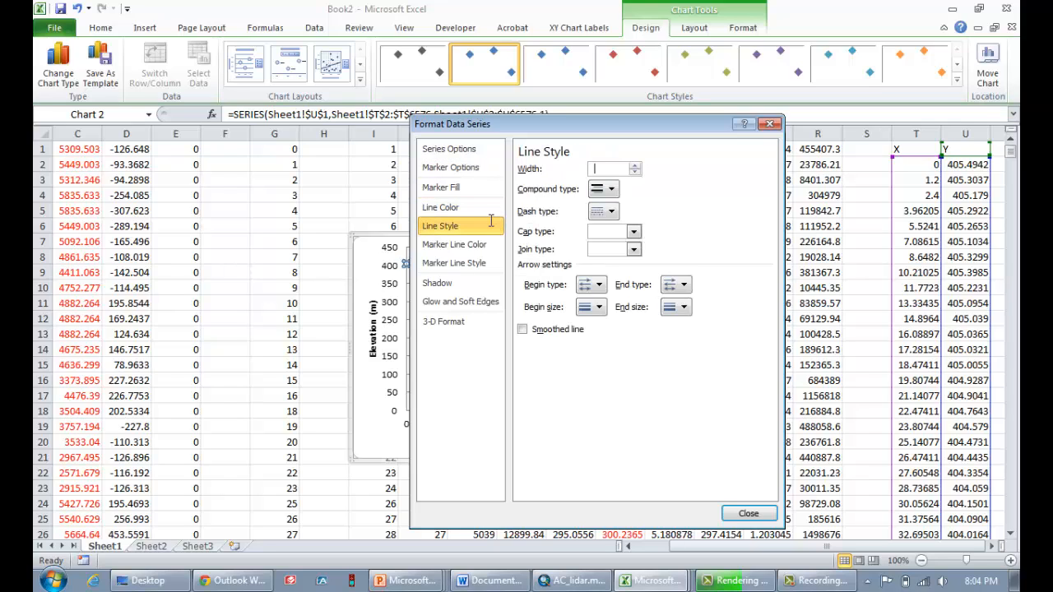
type("0")
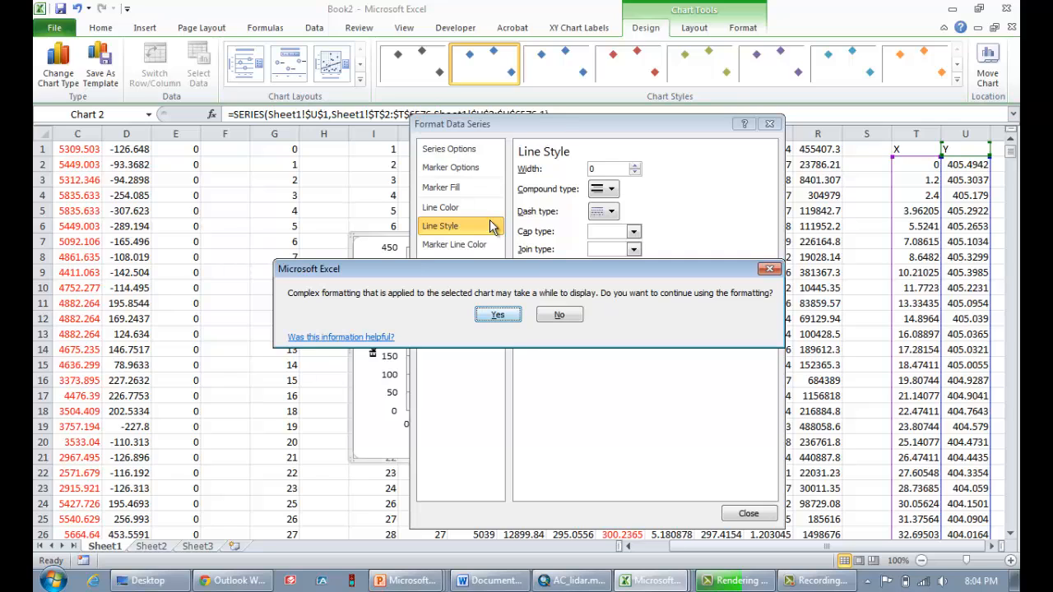
key("Return")
key("Escape")
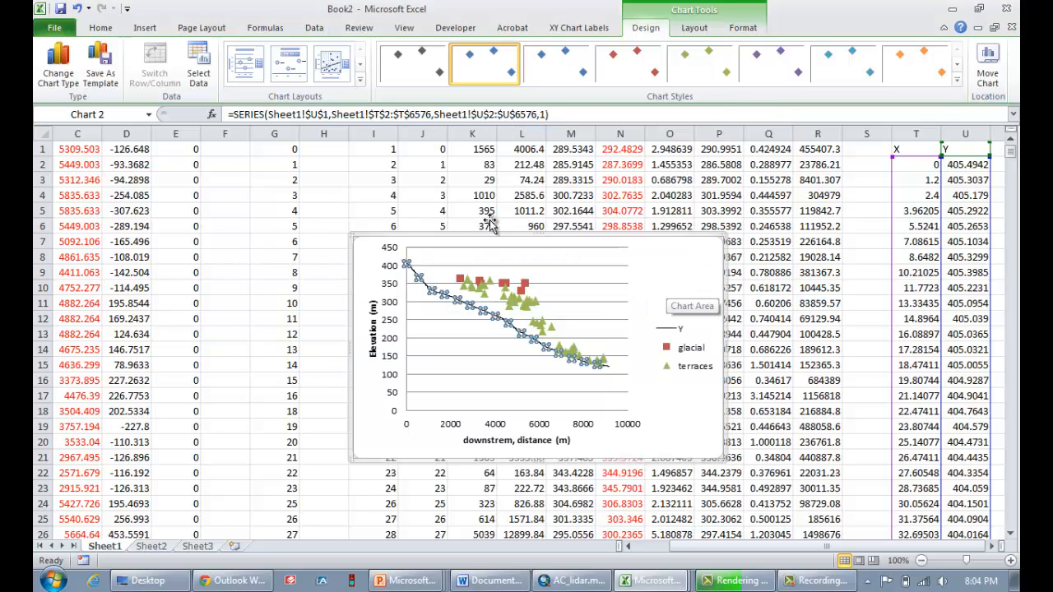
left_click(666, 283)
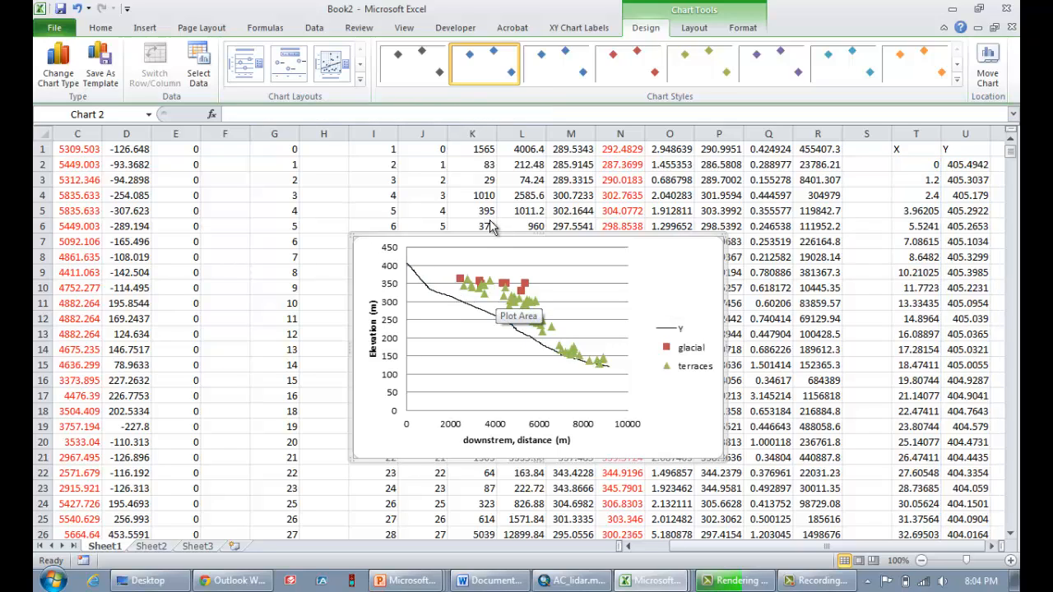
Format the terraces series so its points are drawn as short black dash markers
right_click(515, 299)
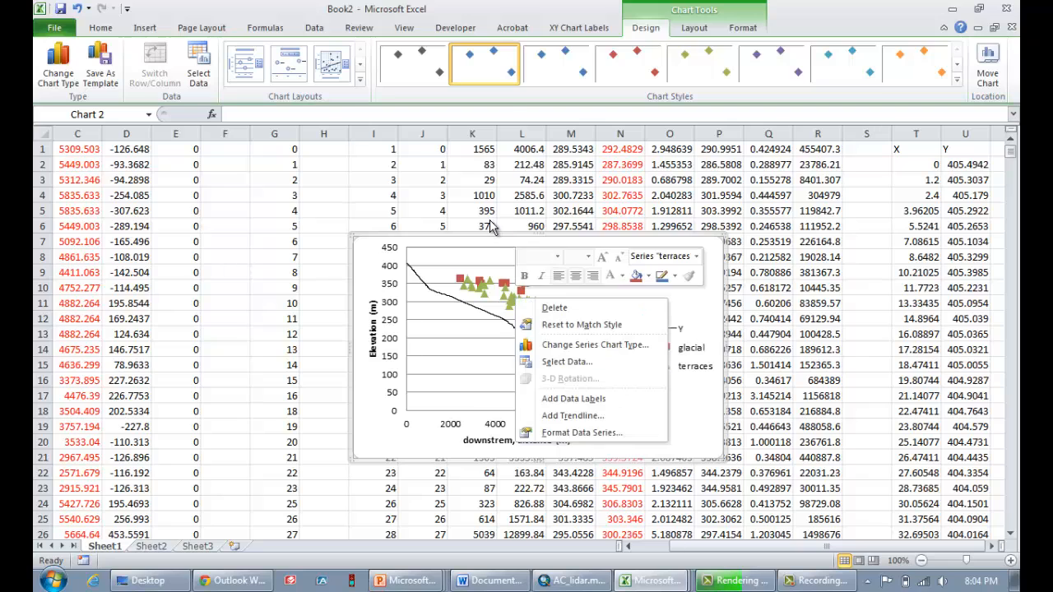
left_click(573, 433)
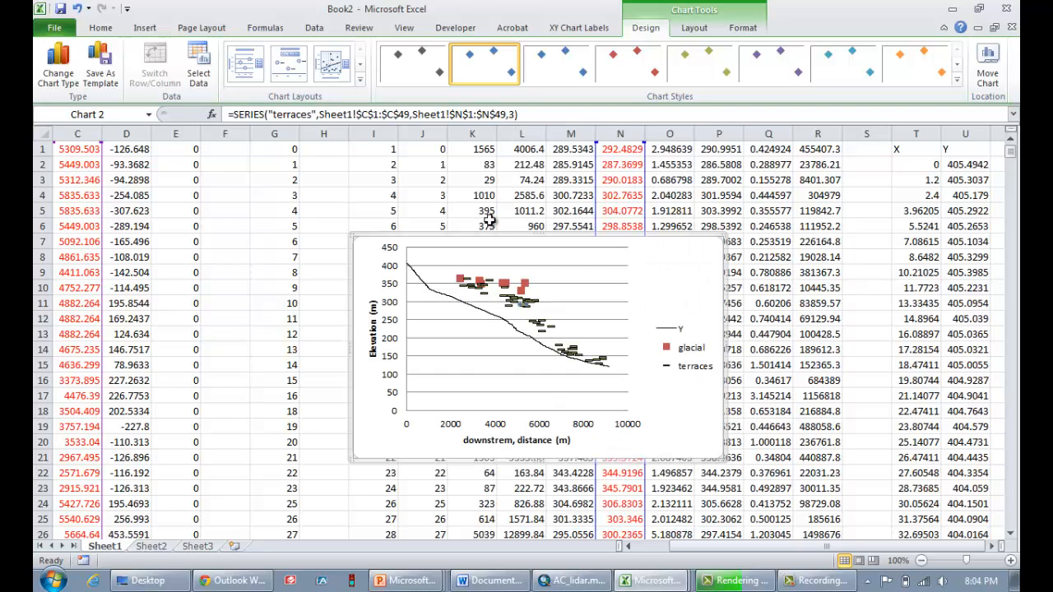
left_click(768, 411)
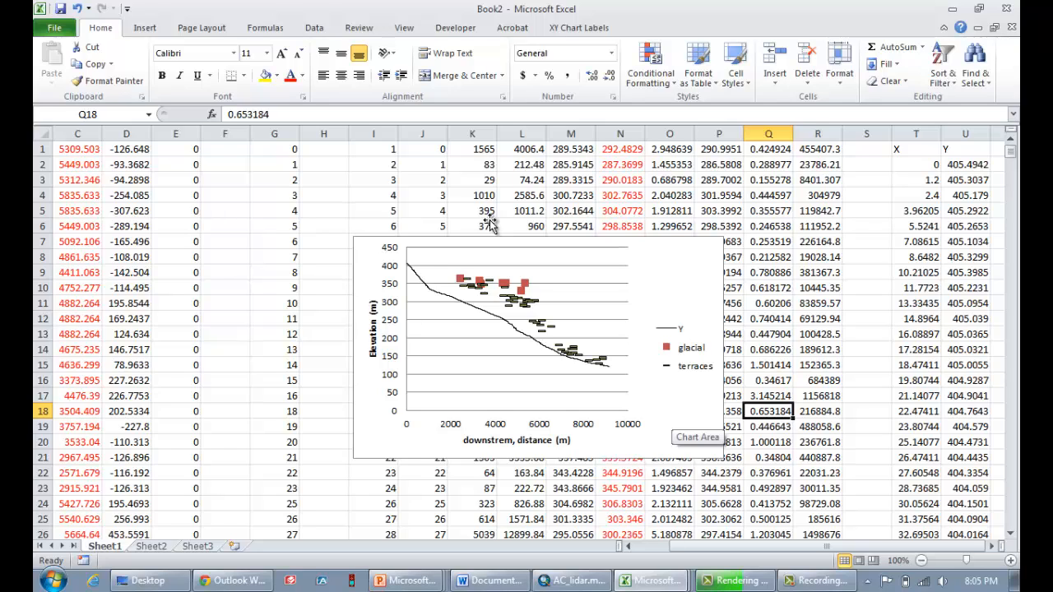
left_click(490, 226)
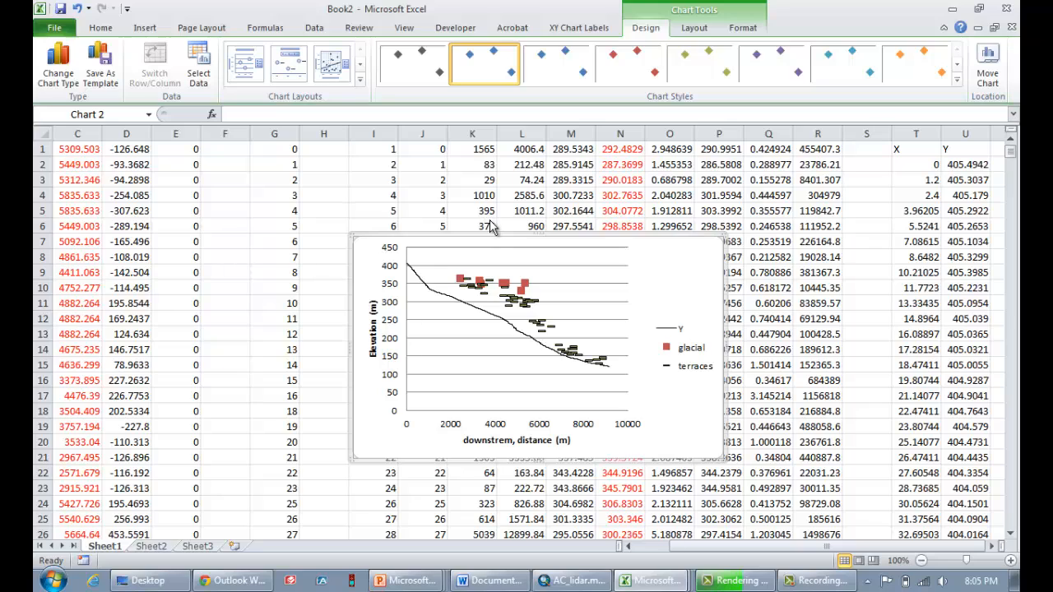